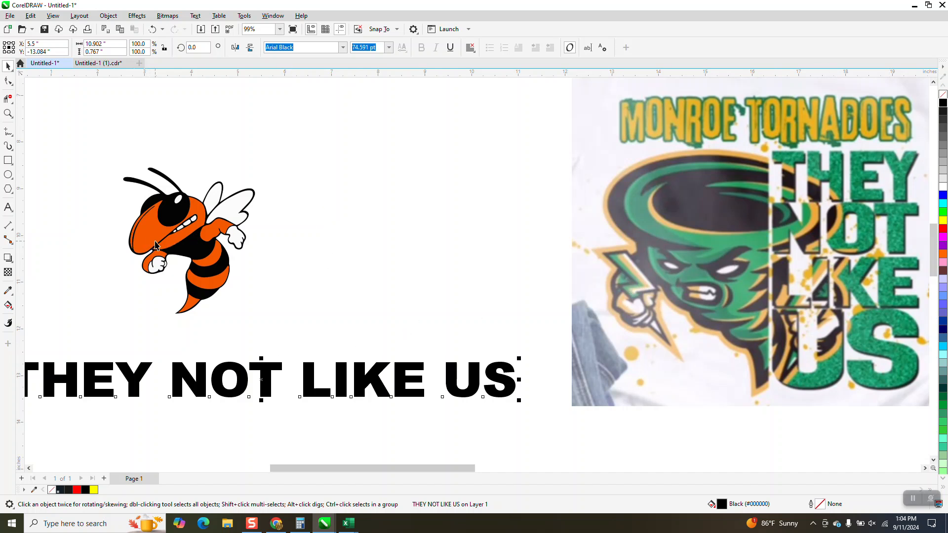
Step: Zoom in closely on the hornet mascot bitmap to examine the sharpness of its edges
left_click(178, 239)
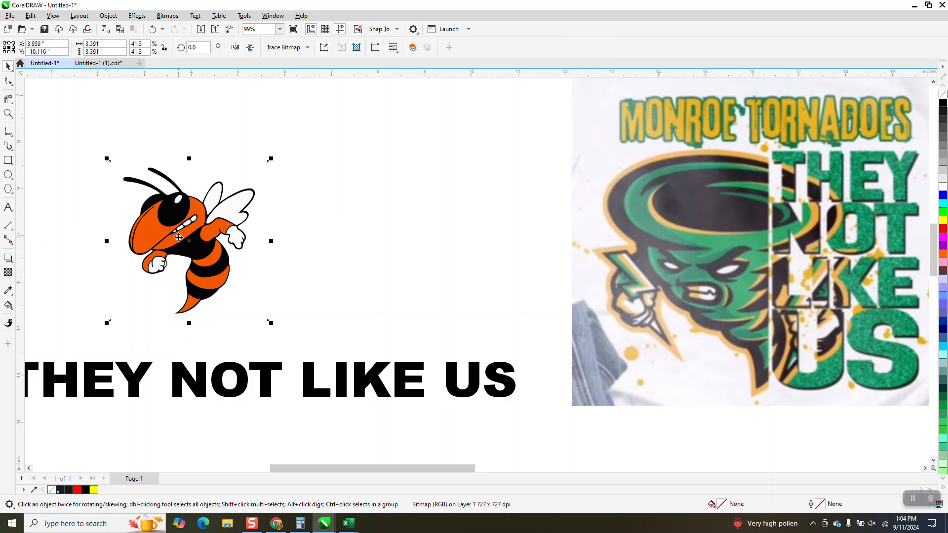
left_click(7, 113)
left_click_drag(144, 163, 190, 184)
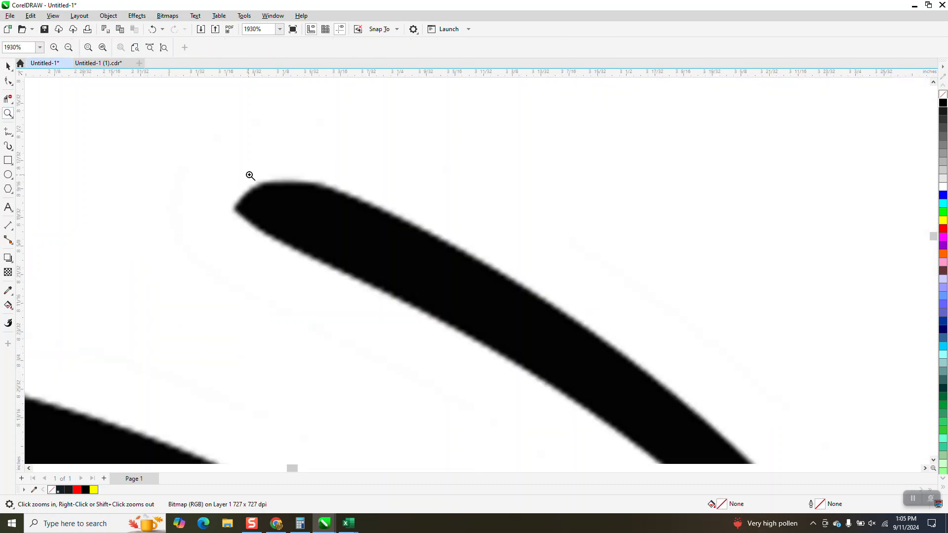
left_click_drag(249, 169, 371, 227)
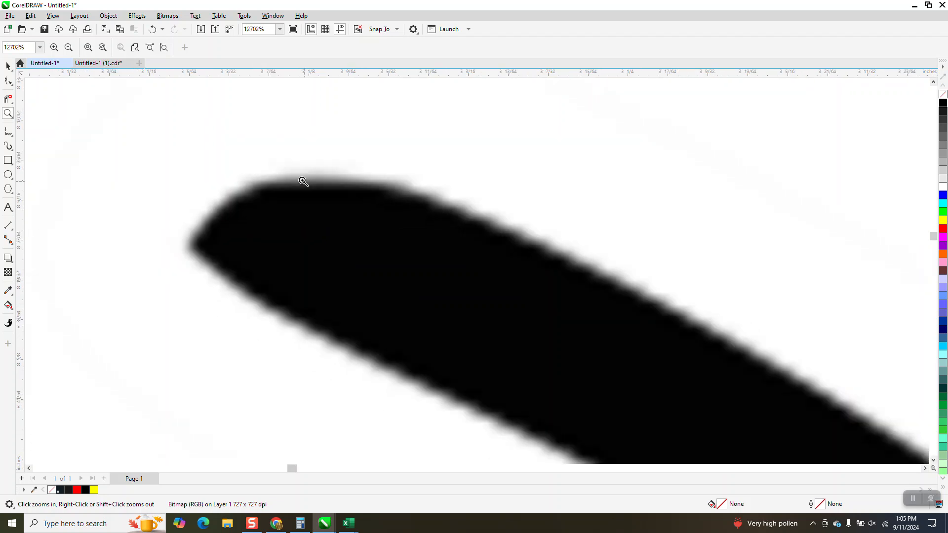
scroll(272, 164, "down", 7)
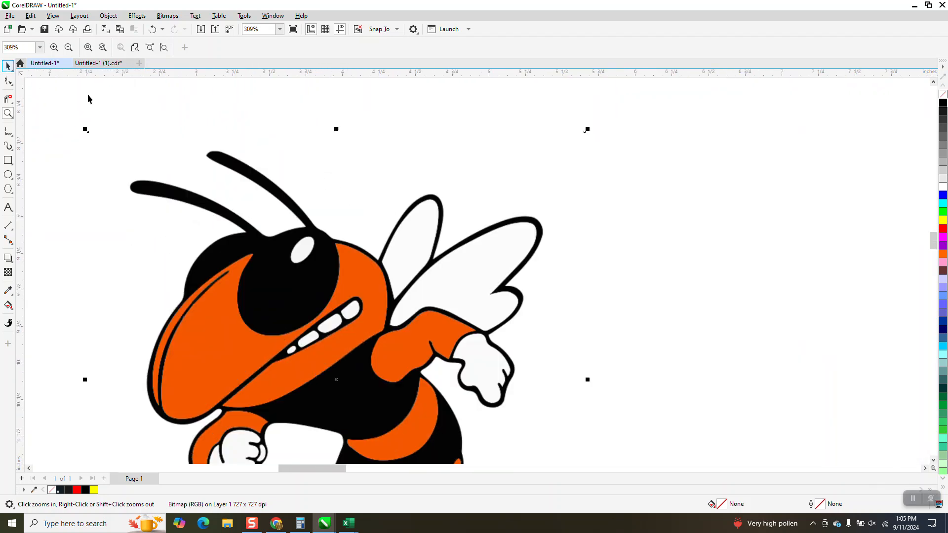
scroll(188, 142, "down", 3)
key("space")
left_click_drag(330, 270, 275, 249)
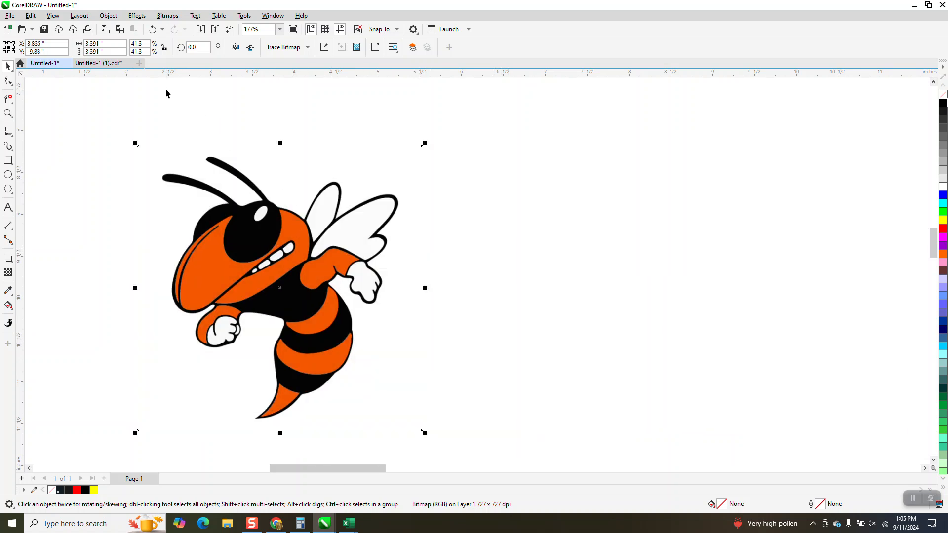
left_click(91, 44)
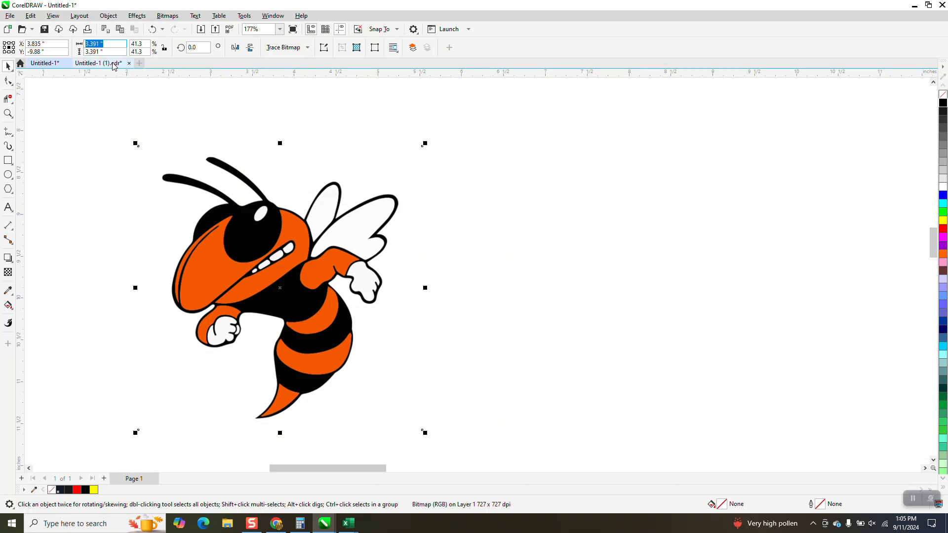
type("2")
key("Return")
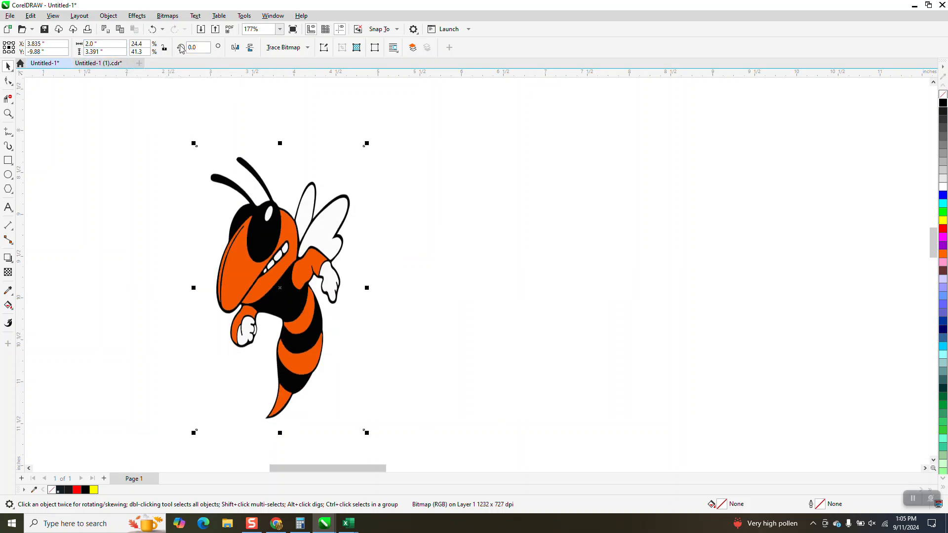
left_click(153, 30)
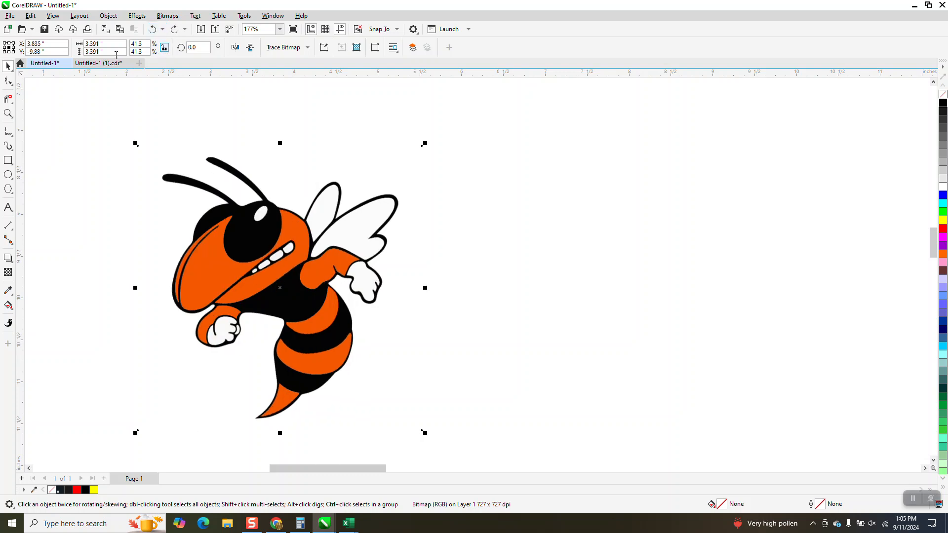
Step: Scale the mascot bitmap proportionally to 2 inches wide and 2 inches high
type("2")
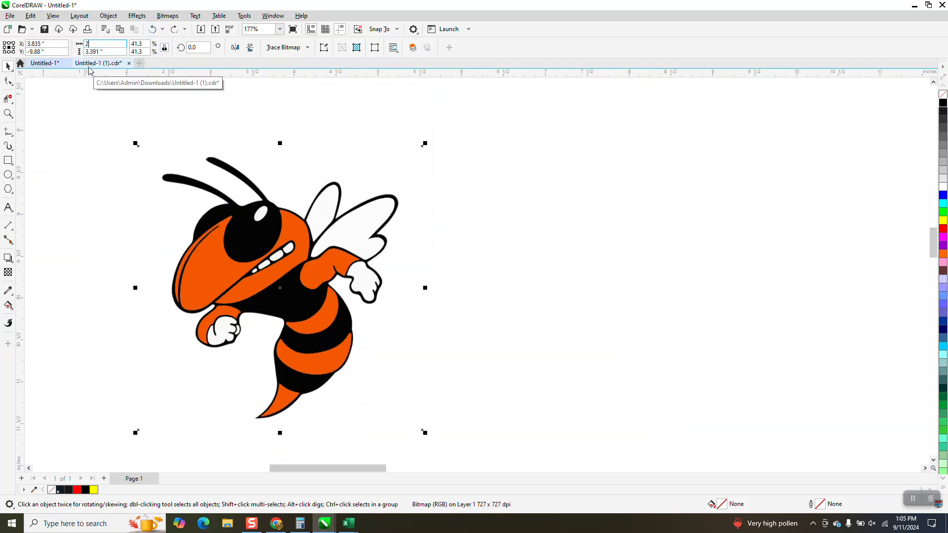
key("Return")
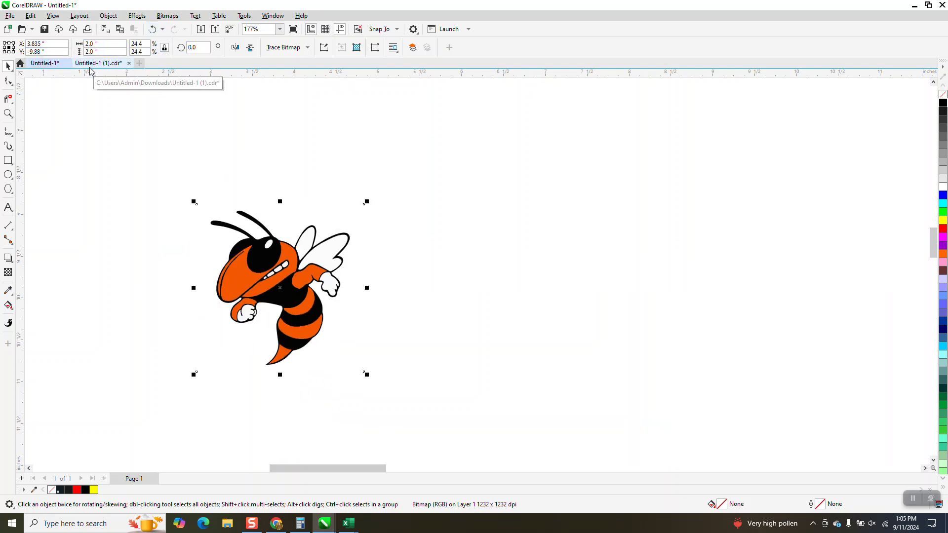
Step: Trace the bitmap with Outline Trace Clipart, accepting the default PowerTRACE settings
left_click(308, 48)
mouse_move(309, 82)
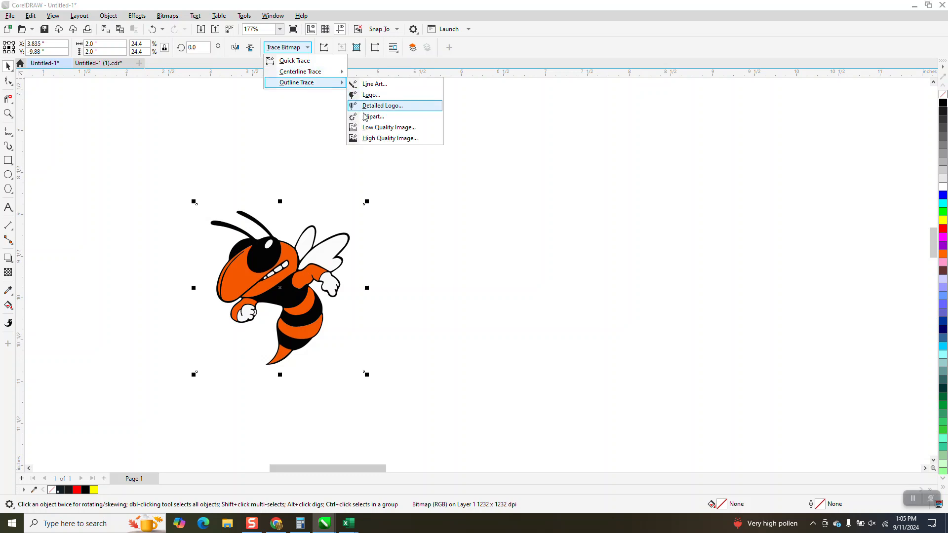
left_click(366, 117)
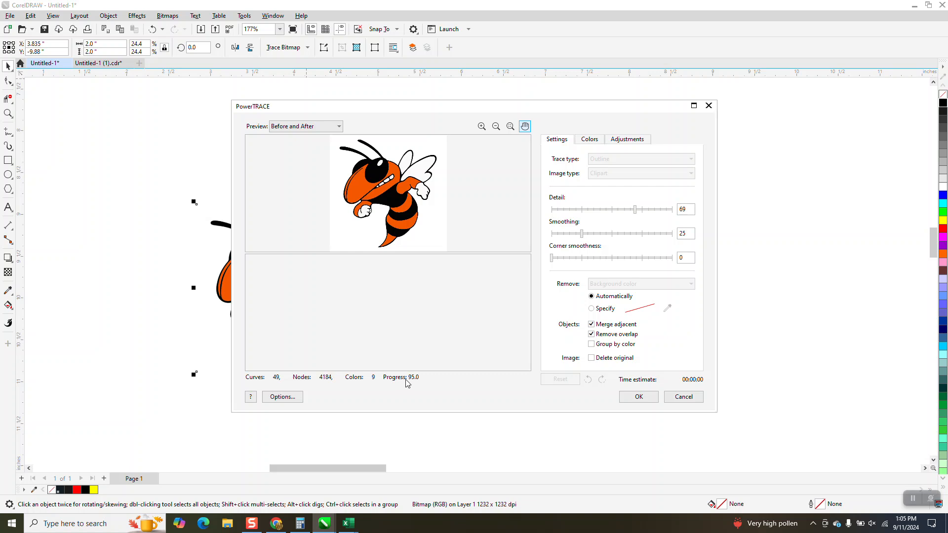
left_click(653, 397)
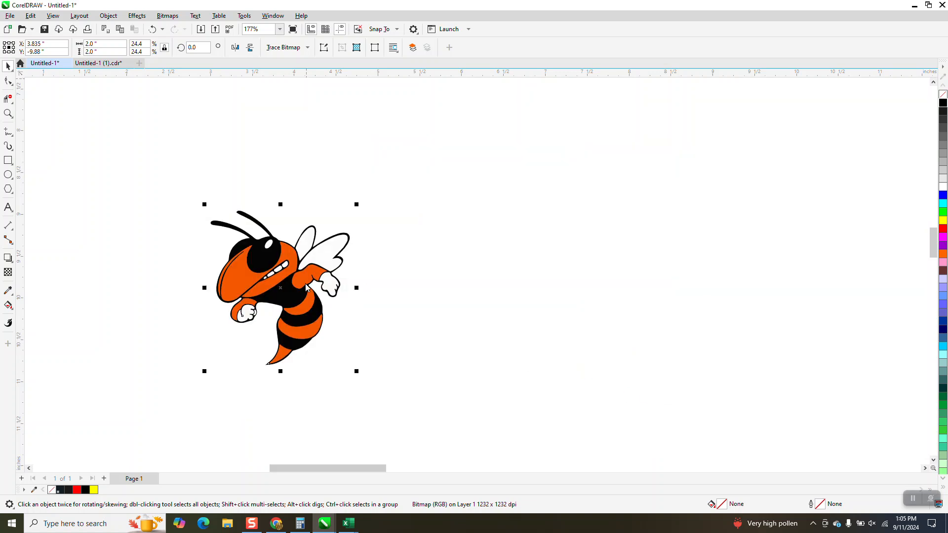
Step: Move the traced hornet beside the original and draw a yellow-filled rectangle about 2.9 by 2.5 inches around it
mouse_move(304, 291)
left_mouse_down()
mouse_move(482, 303)
mouse_move(501, 299)
mouse_move(505, 285)
left_mouse_up()
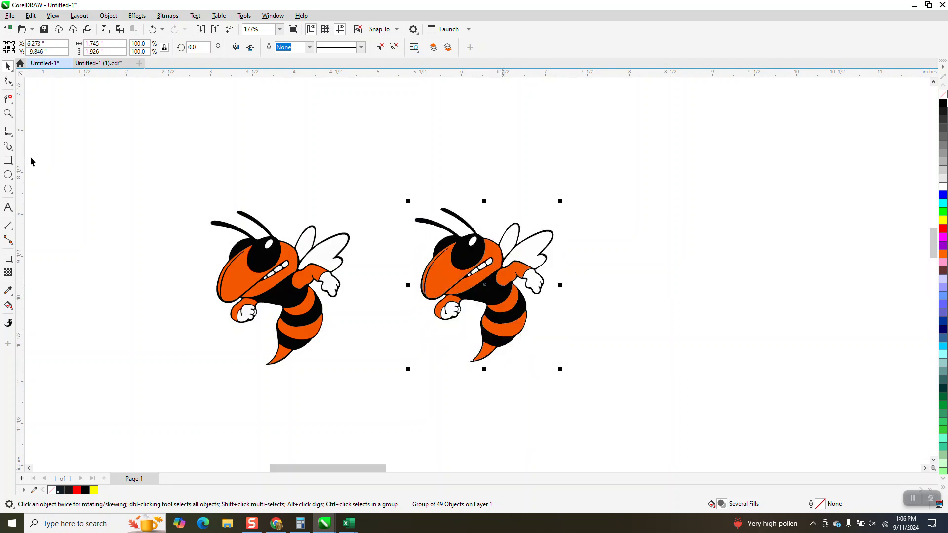
left_click(8, 160)
left_click_drag(383, 184, 627, 393)
left_click(943, 222)
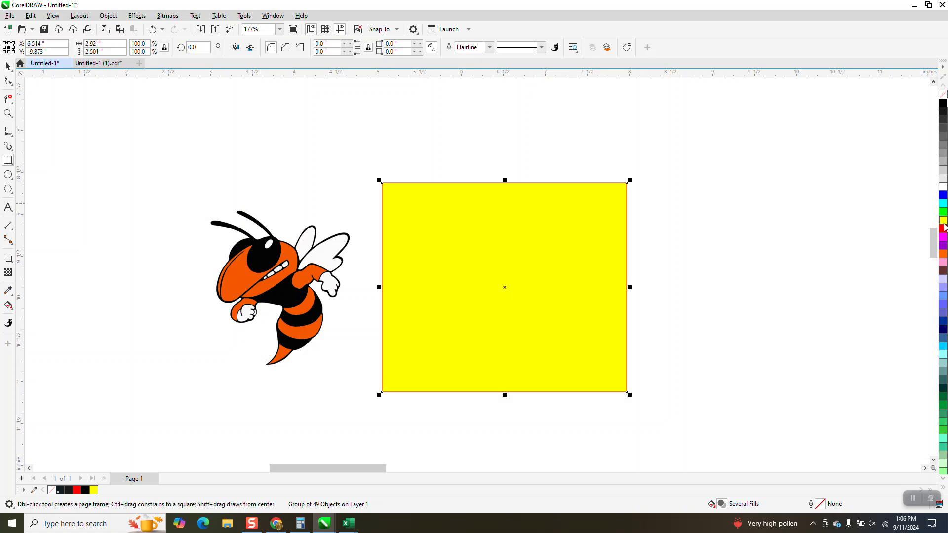
Step: Send the yellow rectangle to the back of the page behind the traced hornet
left_click(113, 20)
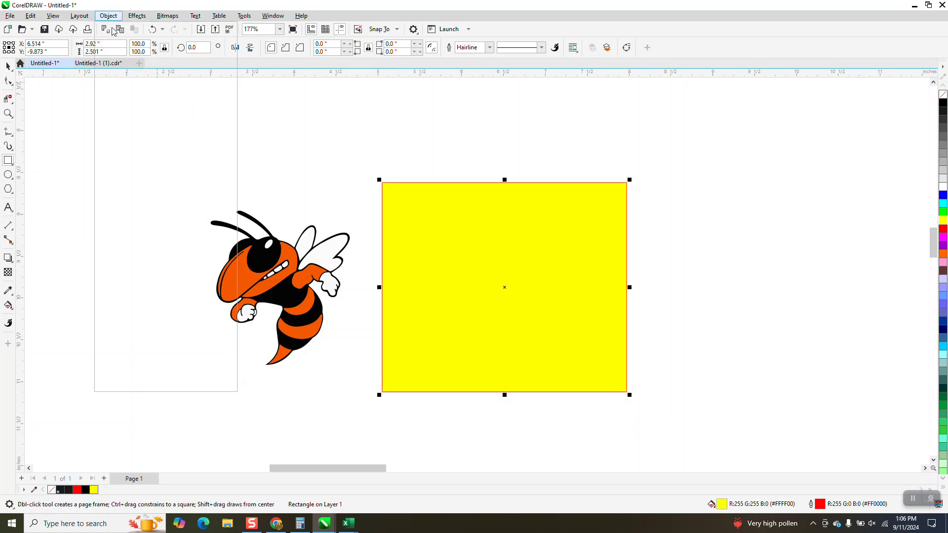
mouse_move(132, 173)
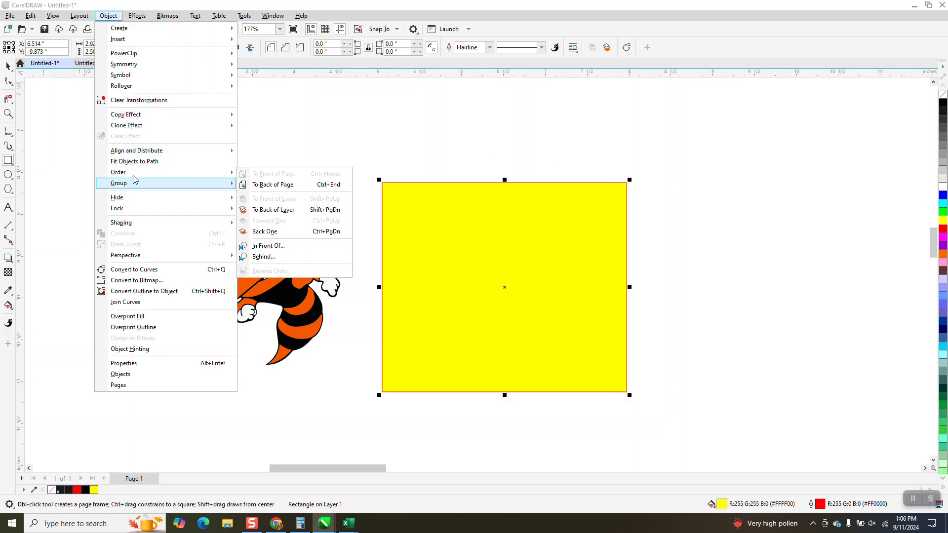
left_click(266, 185)
Step: Zoom in to inspect the traced hornet's outlines against the yellow background
left_click(7, 113)
left_click_drag(395, 205, 568, 288)
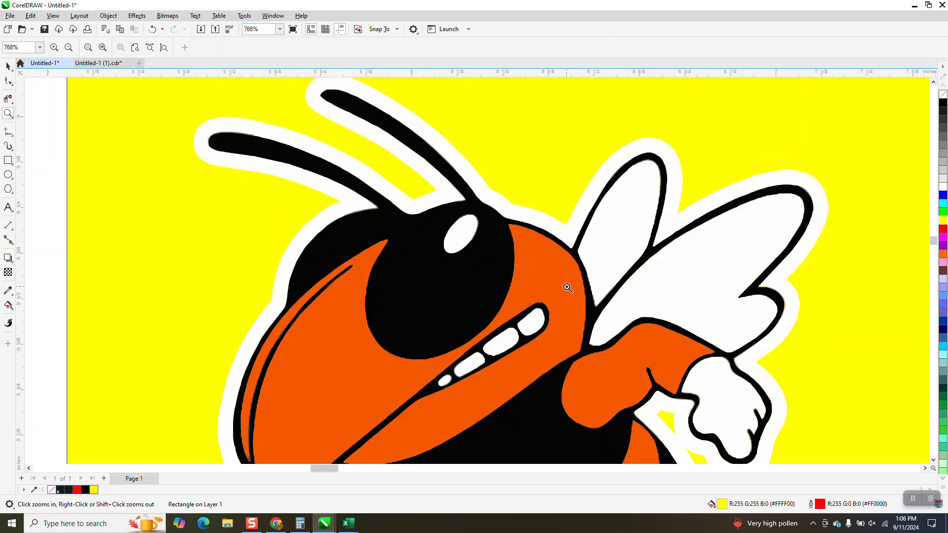
left_click_drag(211, 111, 354, 193)
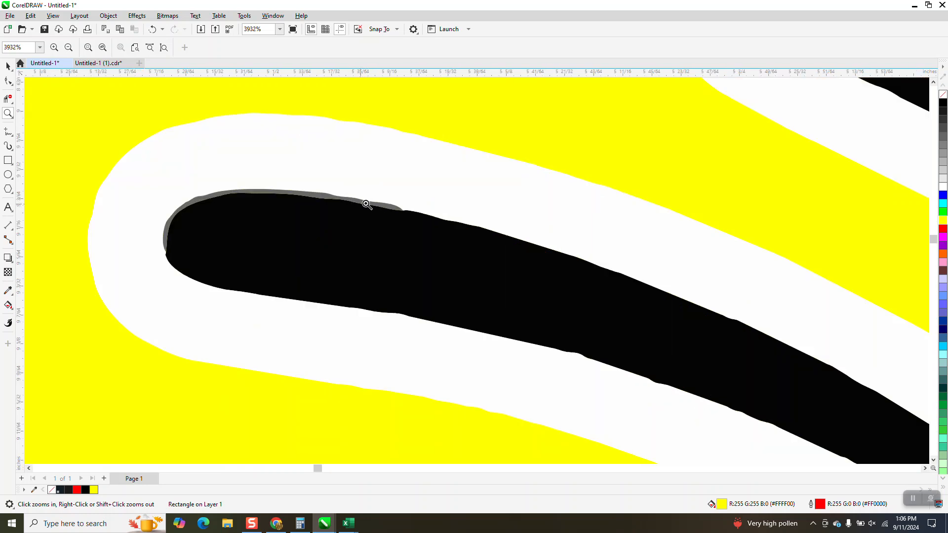
right_click(363, 203)
right_click(336, 182)
right_click(321, 168)
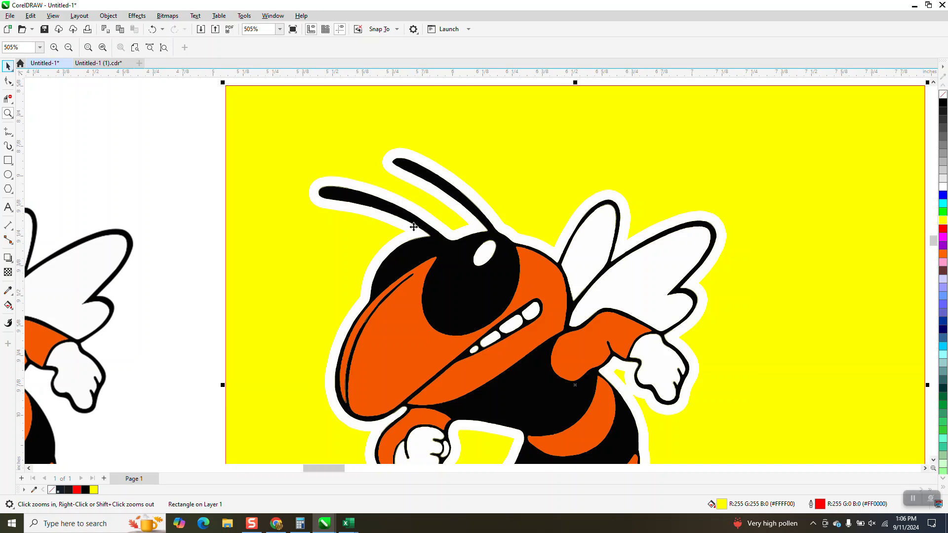
left_click(9, 116)
left_click_drag(344, 328, 499, 442)
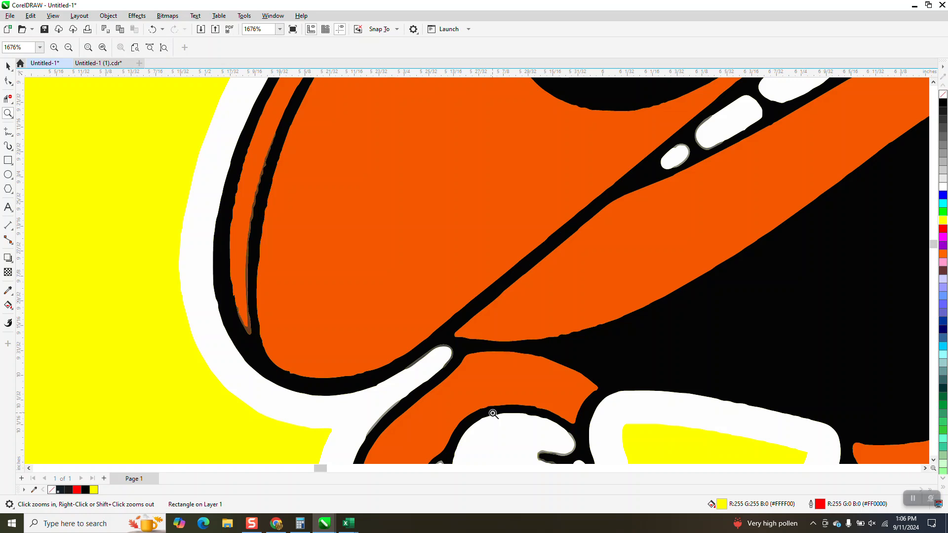
scroll(512, 349, "down", 3)
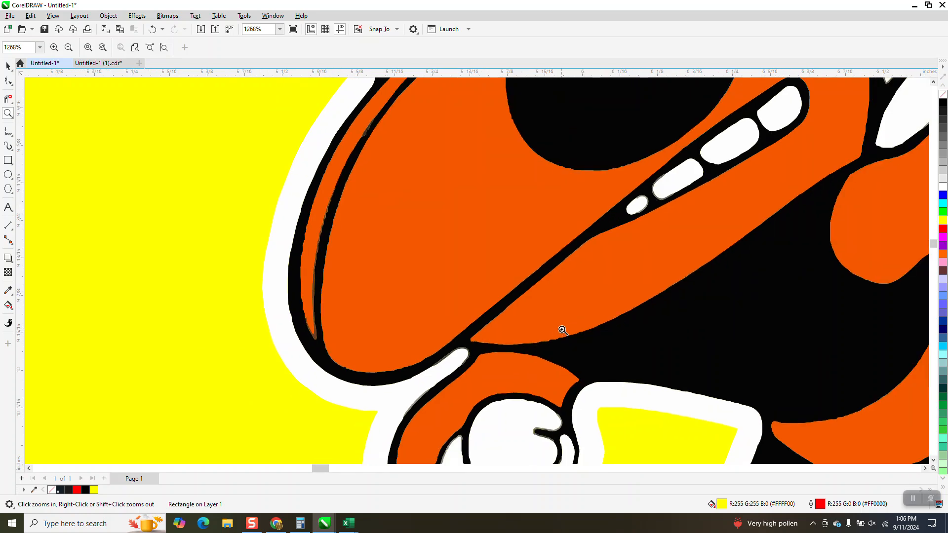
scroll(513, 307, "down", 2)
scroll(426, 285, "down", 1)
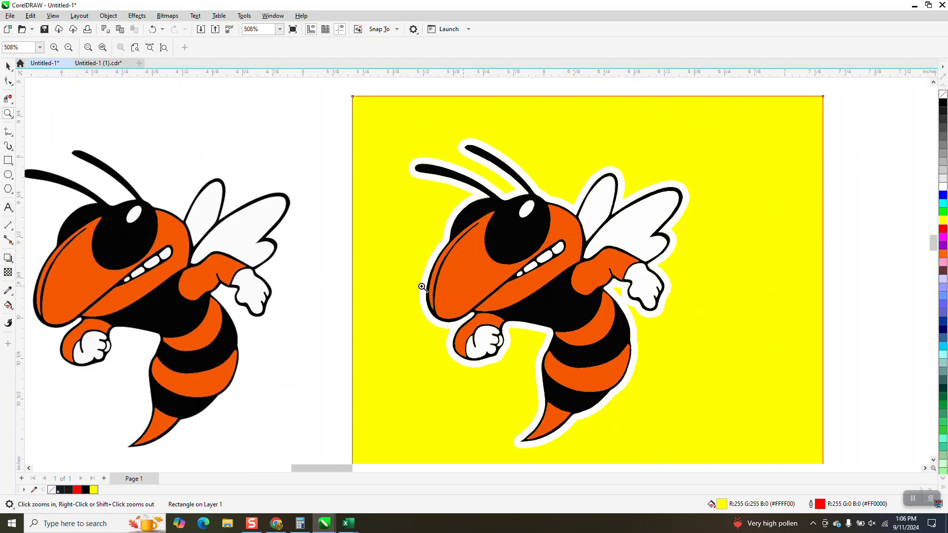
scroll(419, 275, "down", 1)
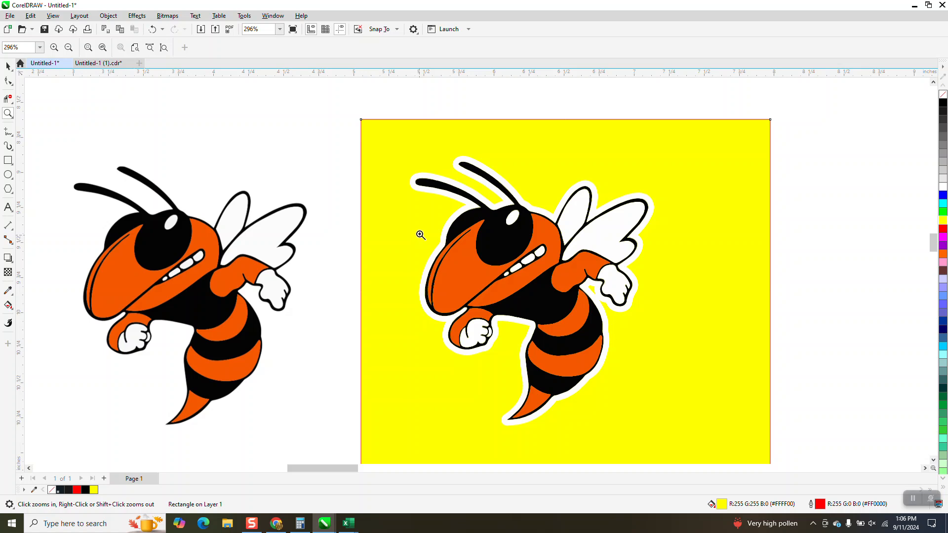
key("space")
Step: Ungroup the traced hornet's vector group
left_click(423, 185)
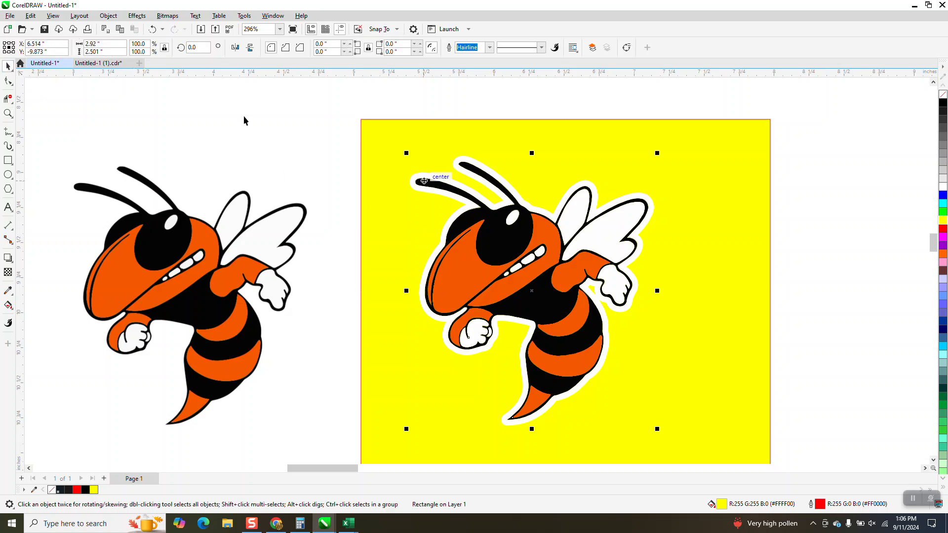
left_click(111, 17)
mouse_move(152, 186)
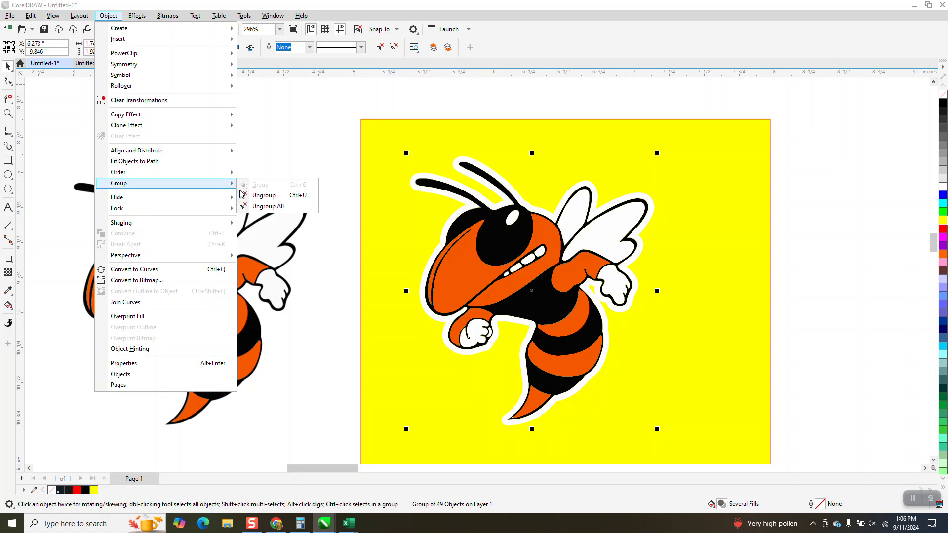
left_click(257, 188)
left_click(331, 169)
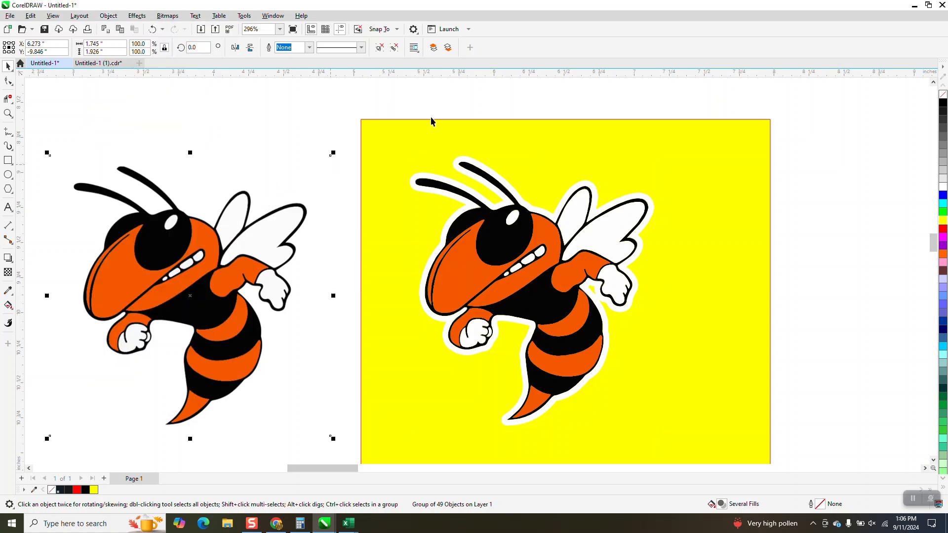
left_click_drag(374, 117, 692, 437)
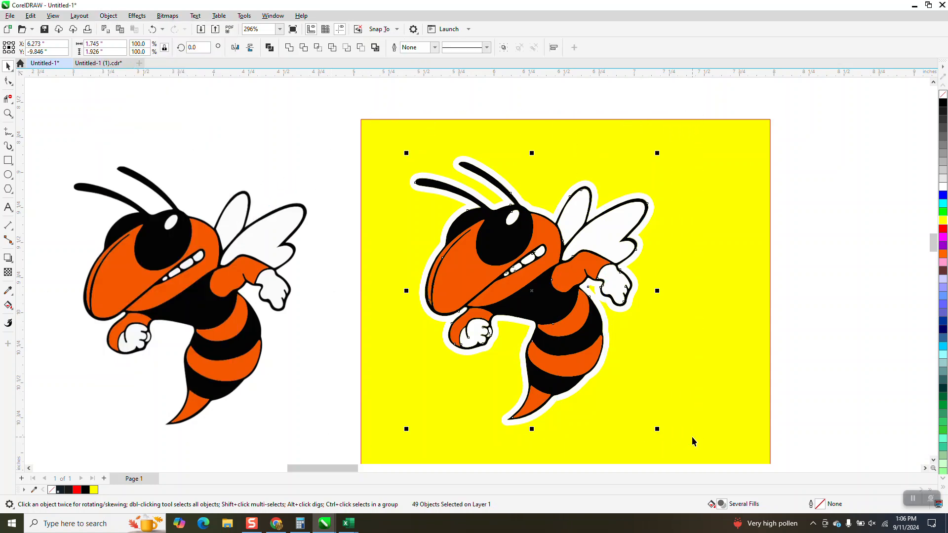
key("ctrl+d")
left_click_drag(538, 295, 774, 304)
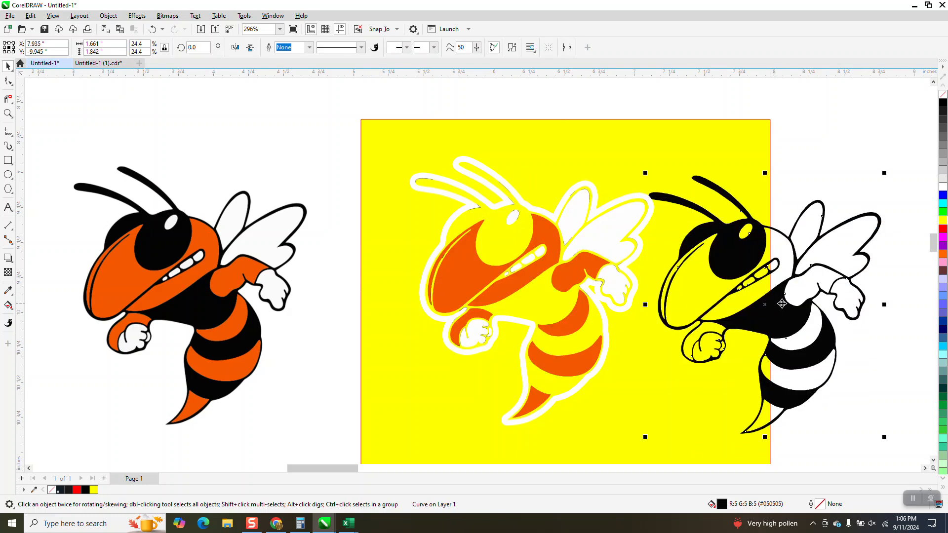
left_click(154, 30)
left_click(283, 126)
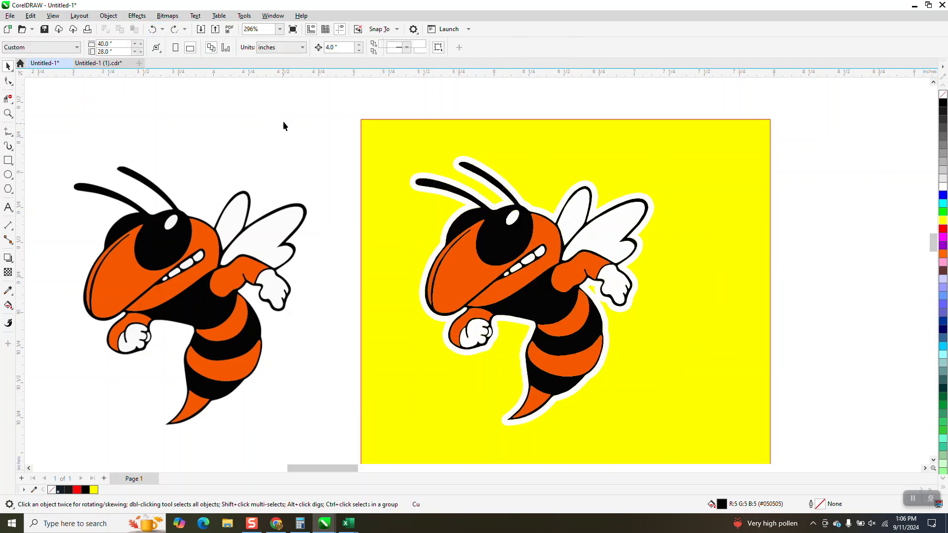
Step: Select all pieces of the traced hornet and duplicate them beside the yellow rectangle
scroll(353, 141, "down", 6)
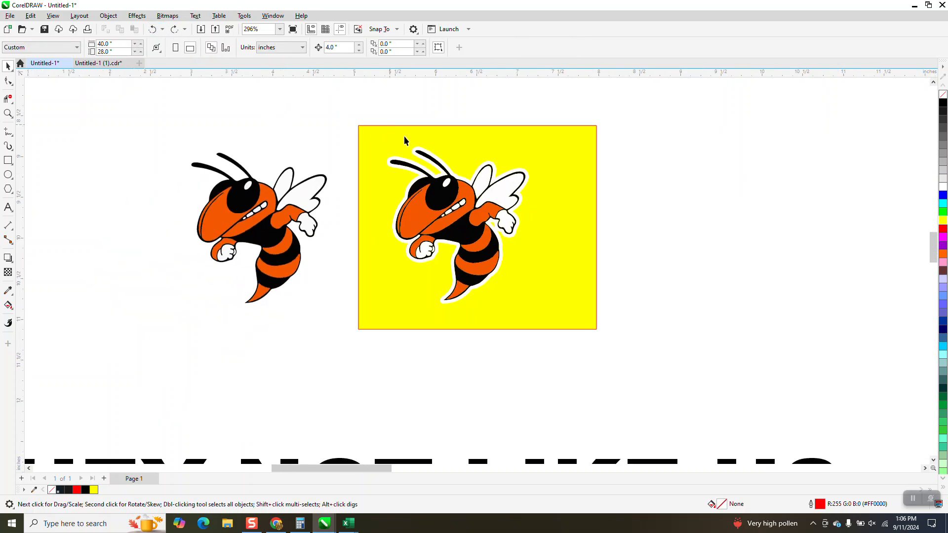
scroll(635, 223, "down", 3)
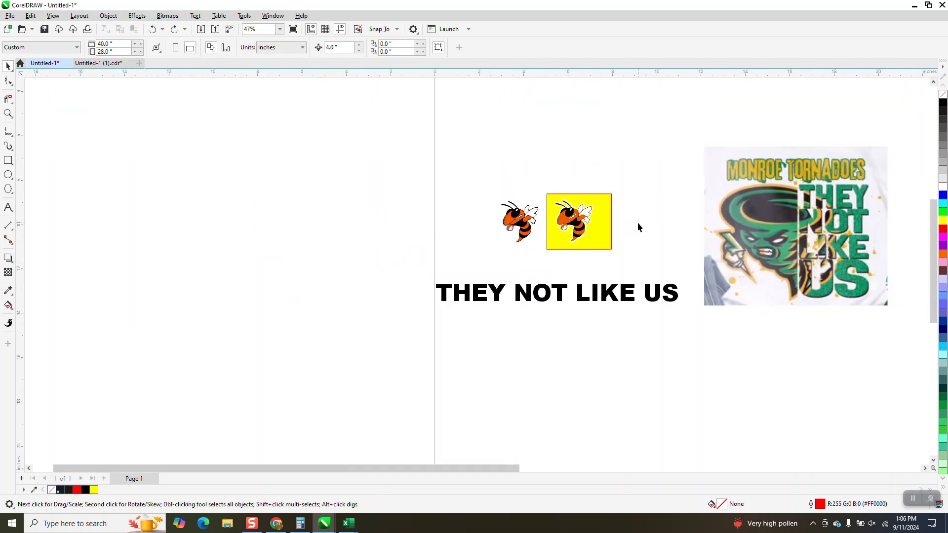
left_click(7, 113)
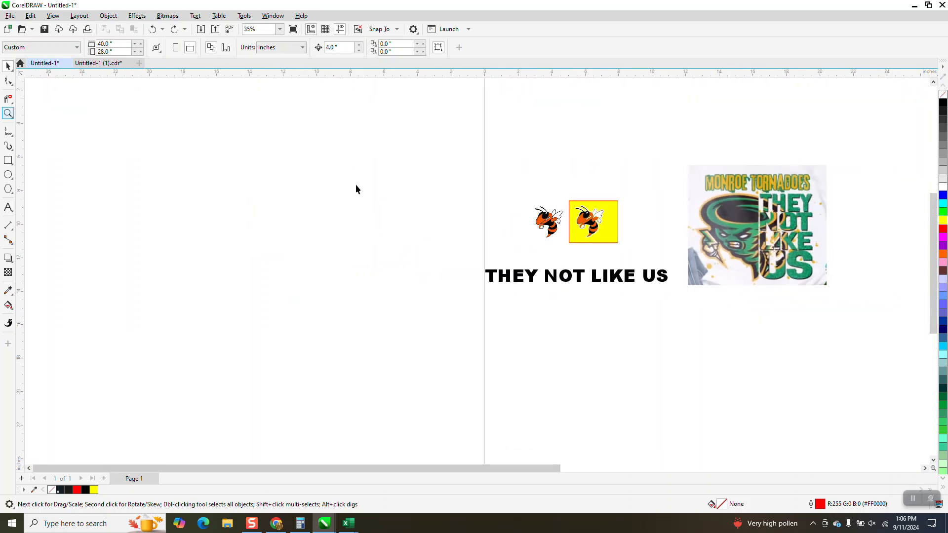
left_click_drag(532, 192, 657, 278)
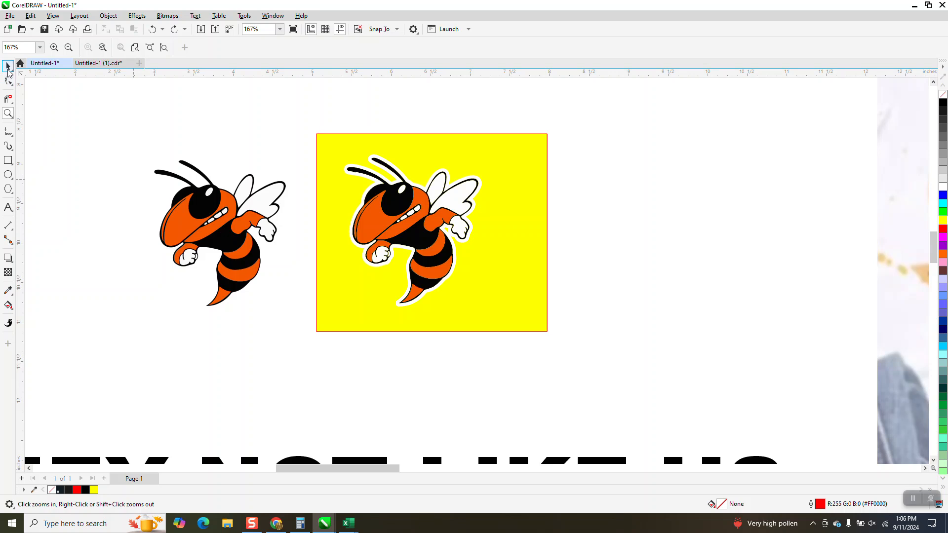
key("space")
left_click_drag(332, 120, 532, 321)
key("ctrl+d")
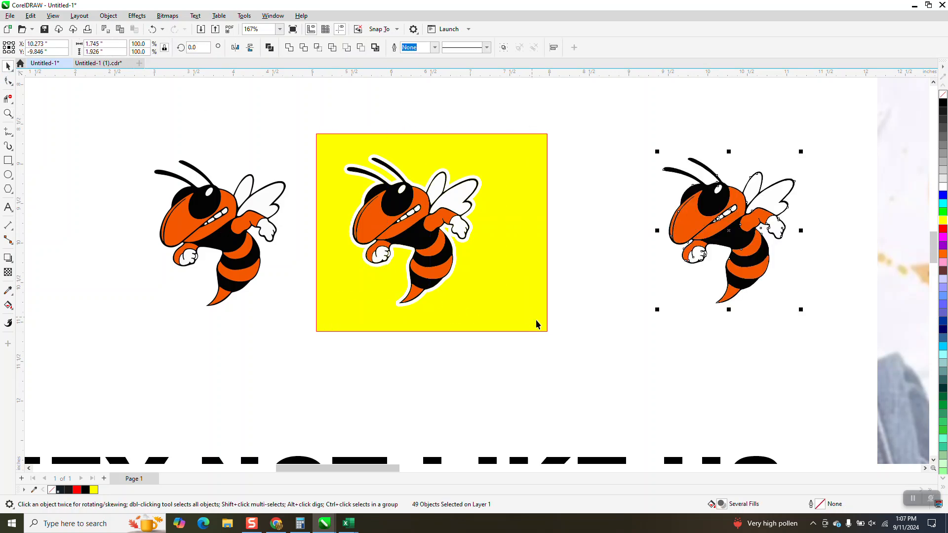
Step: Zoom in on the hornet copy on the yellow rectangle and select one of its pieces to inspect it
mouse_move(513, 276)
left_mouse_down()
mouse_move(832, 300)
mouse_move(563, 303)
mouse_move(490, 290)
mouse_move(495, 281)
left_mouse_up()
left_click(8, 114)
left_click_drag(318, 154, 525, 311)
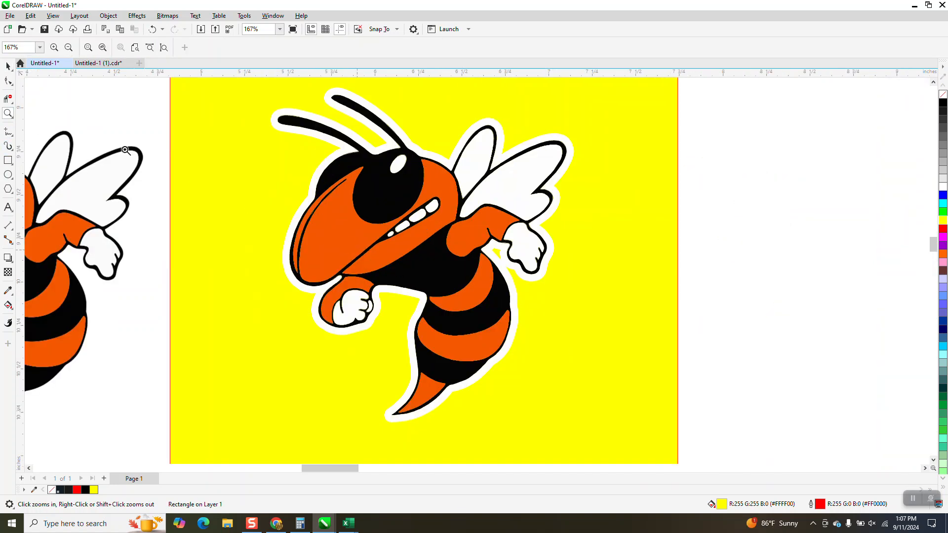
key("space")
left_click(413, 220)
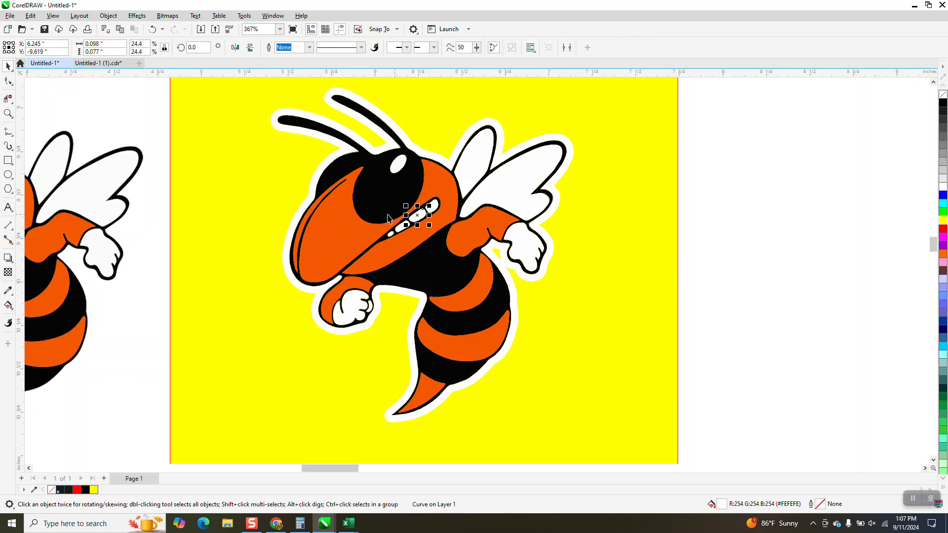
Step: Select all pieces of the hornet on the yellow rectangle and switch the display to wireframe view
scroll(441, 256, "down", 1)
left_click_drag(307, 118, 578, 394)
left_click(52, 15)
left_click(76, 31)
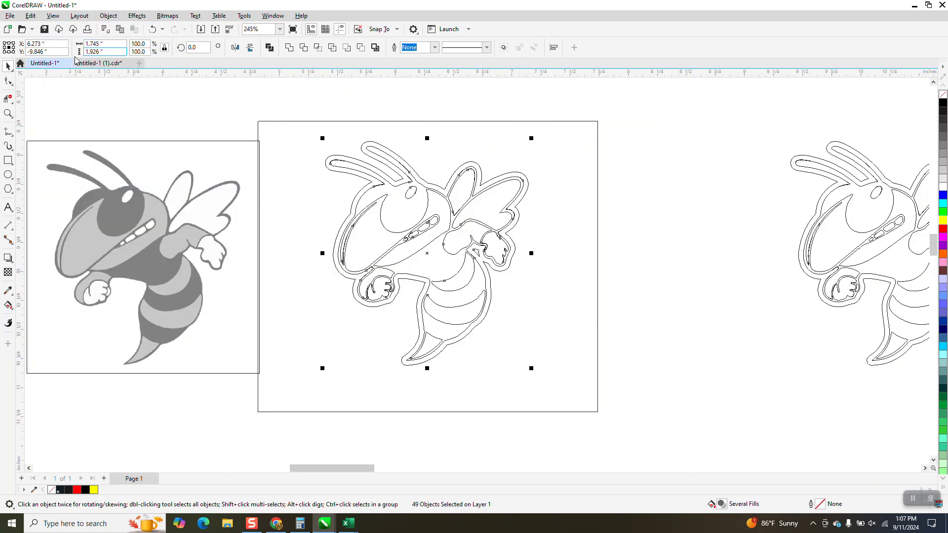
Step: Zoom into the antenna tip and remove the stray overlapping outline segments there with Virtual Segment Delete
left_click(8, 113)
left_click_drag(312, 149, 479, 211)
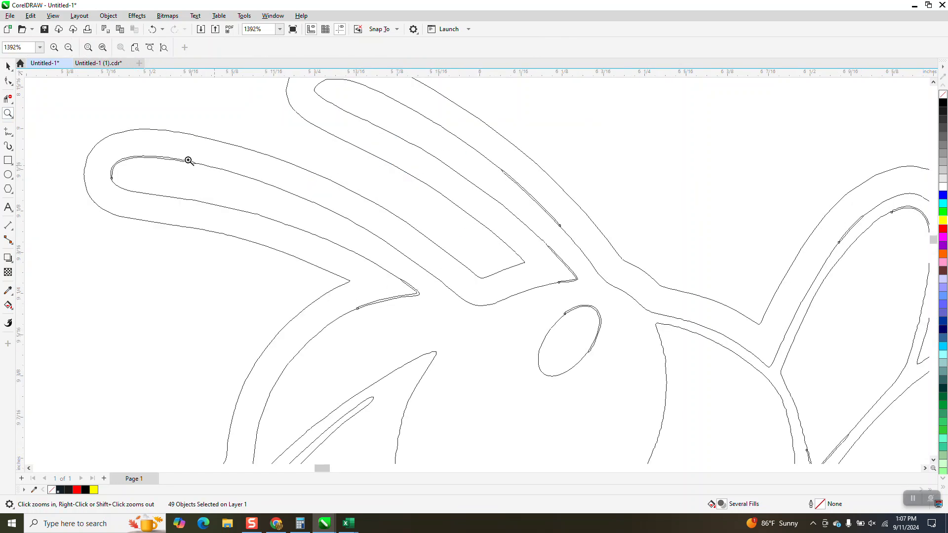
left_click_drag(109, 155, 208, 187)
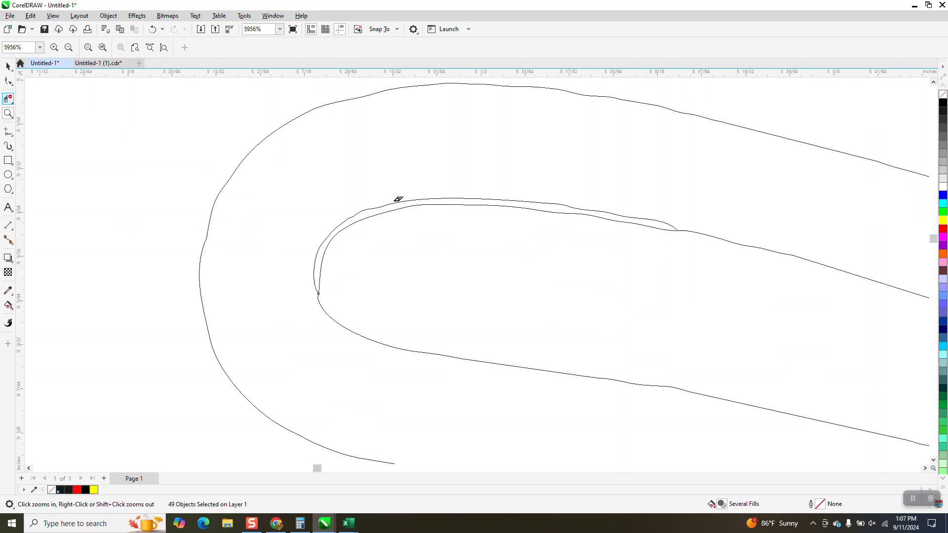
left_click(399, 200)
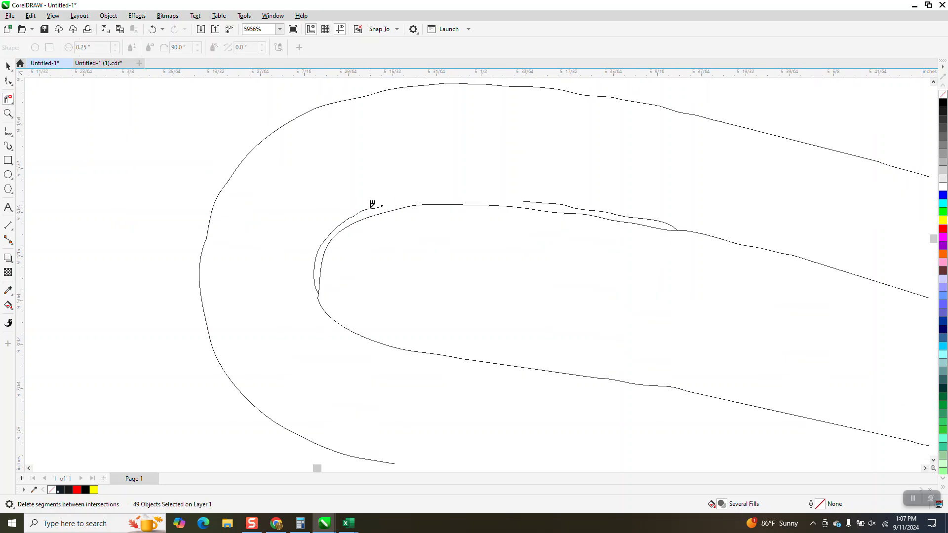
left_click(371, 208)
left_click(557, 202)
left_click(661, 221)
left_click(621, 214)
left_click(595, 207)
mouse_move(558, 196)
left_mouse_down()
mouse_move(524, 201)
mouse_move(550, 202)
left_mouse_up()
left_click(543, 202)
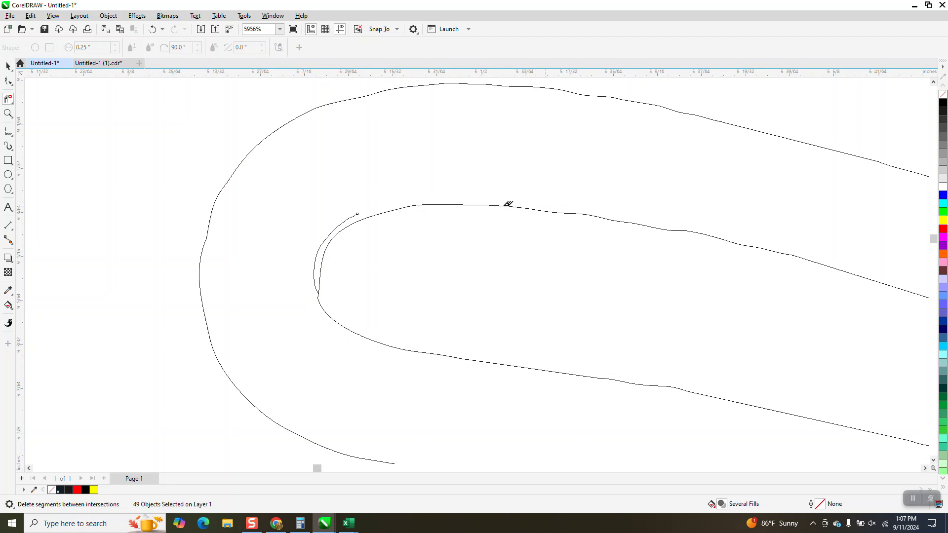
left_click(355, 214)
left_click(337, 229)
scroll(303, 153, "down", 2)
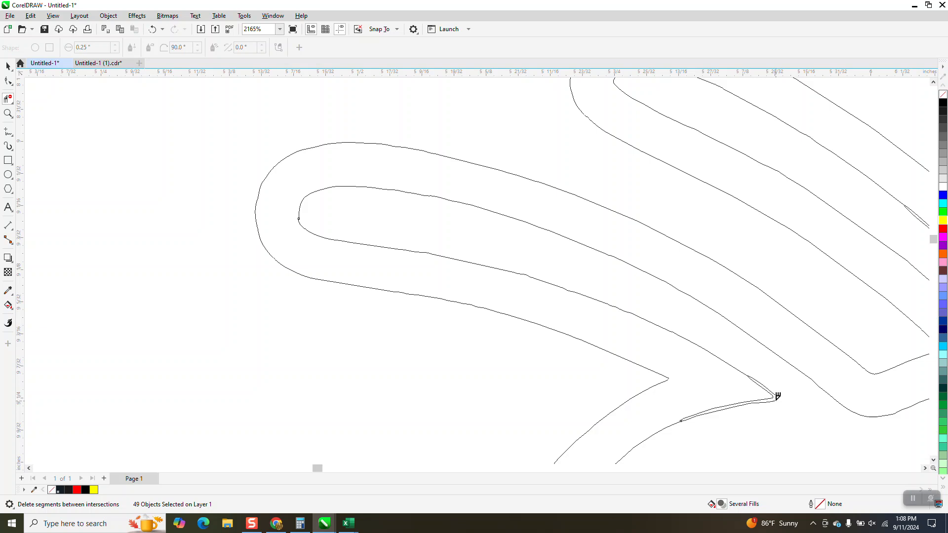
Step: Zoom around the traced outlines and examine the nodes of the curves near the eye
left_click(8, 114)
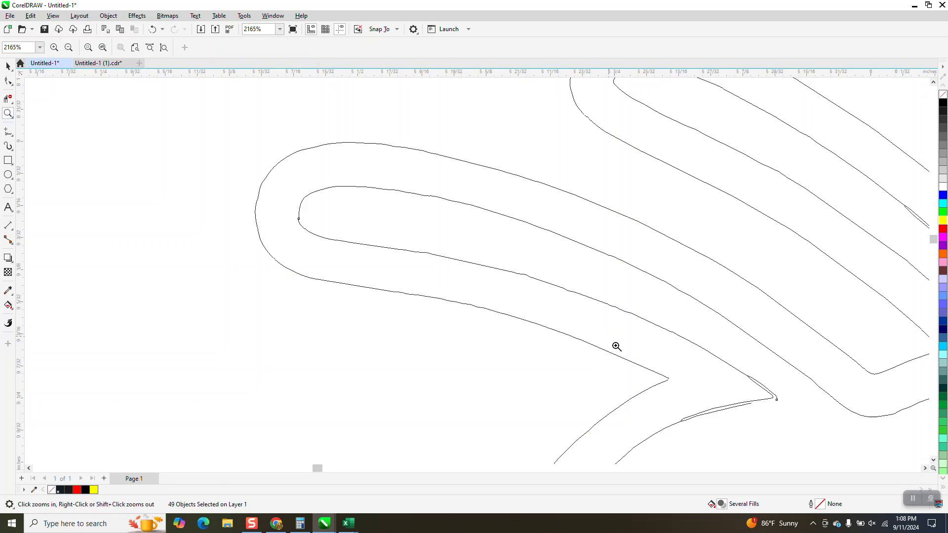
left_click_drag(378, 262, 605, 340)
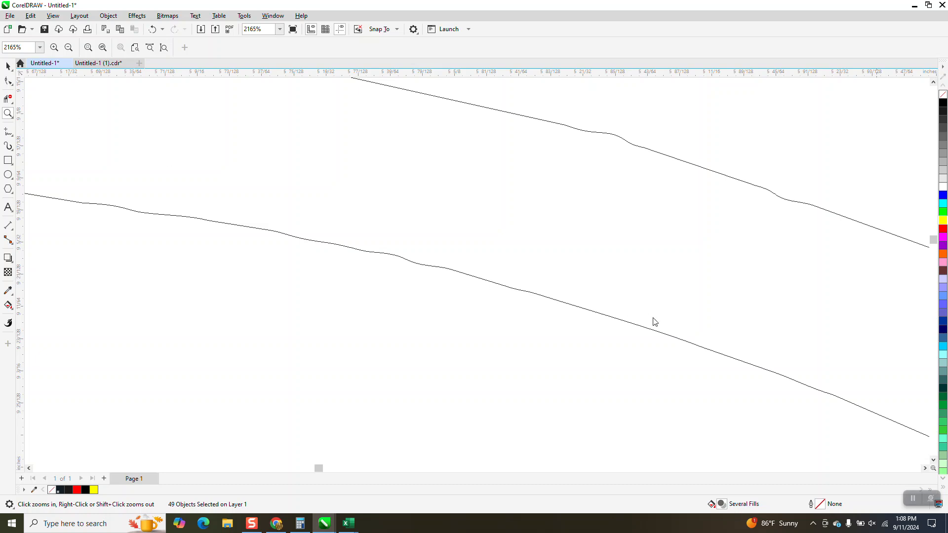
key("F10")
right_click(341, 272)
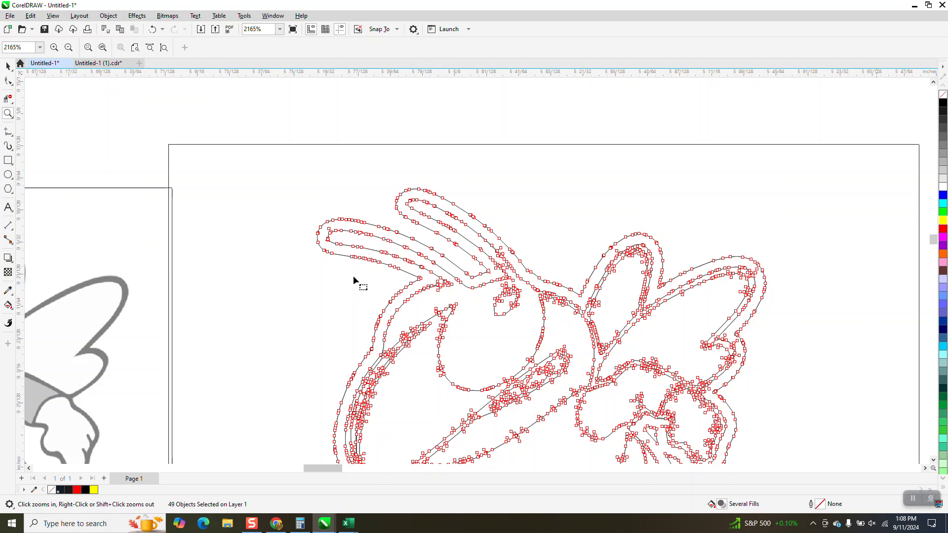
left_click(169, 227)
key("F3")
left_click(7, 116)
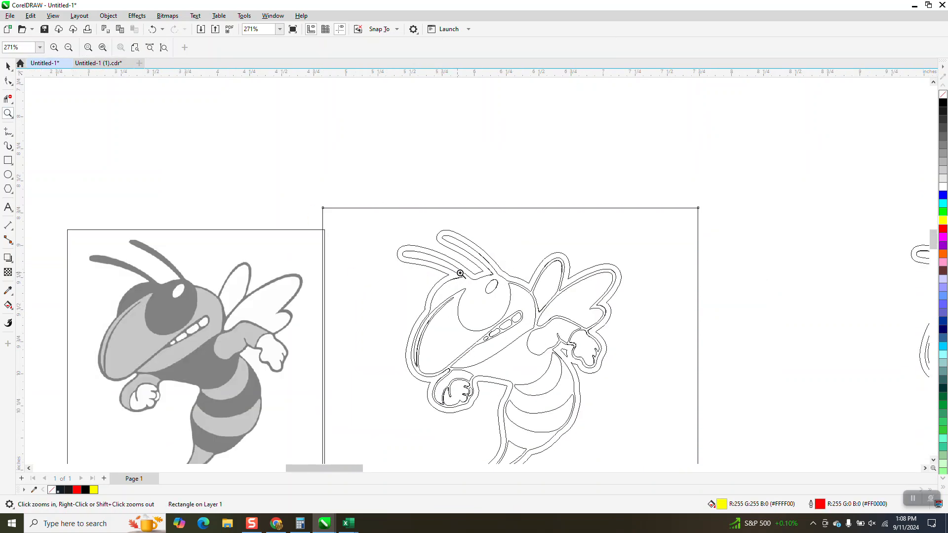
left_click_drag(458, 274, 523, 297)
left_click(8, 81)
left_click(508, 142)
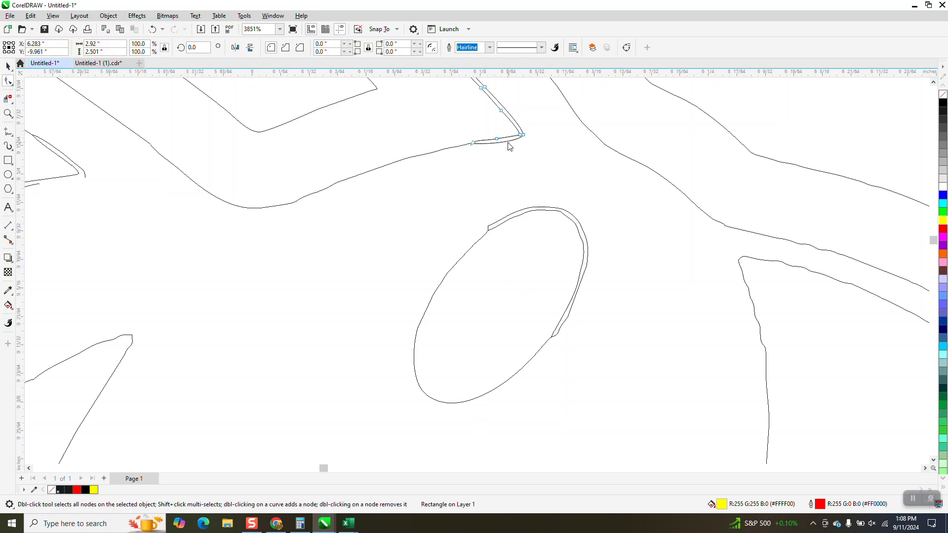
scroll(494, 197, "down", 4)
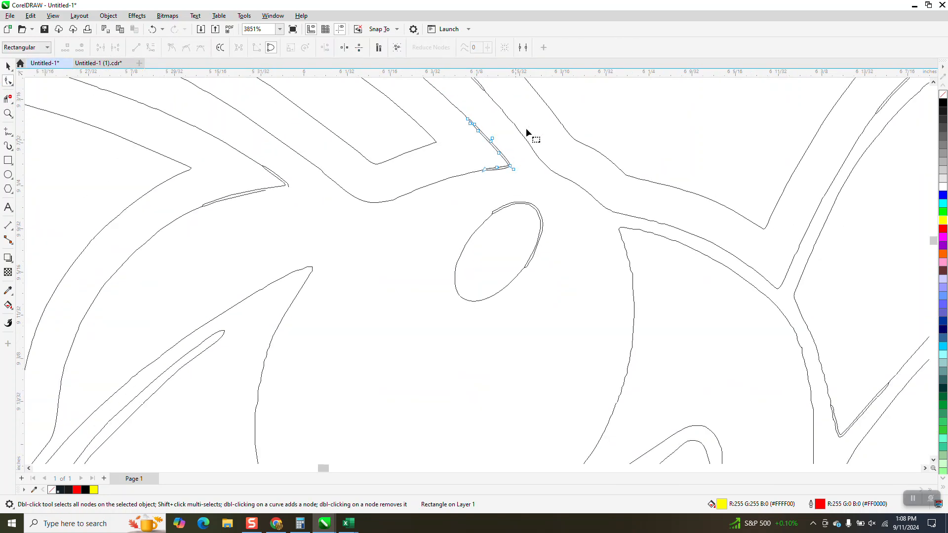
left_click_drag(545, 101, 457, 201)
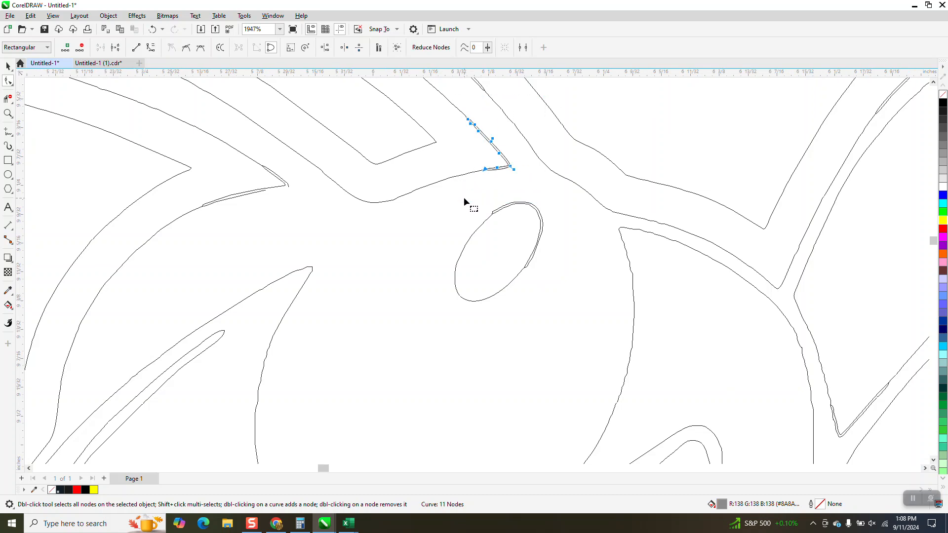
left_click(464, 201)
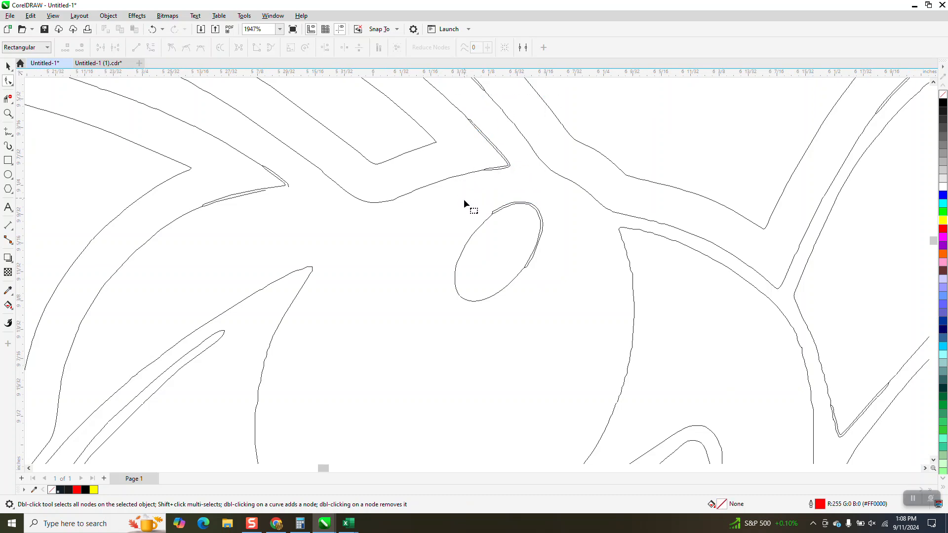
left_click(508, 163)
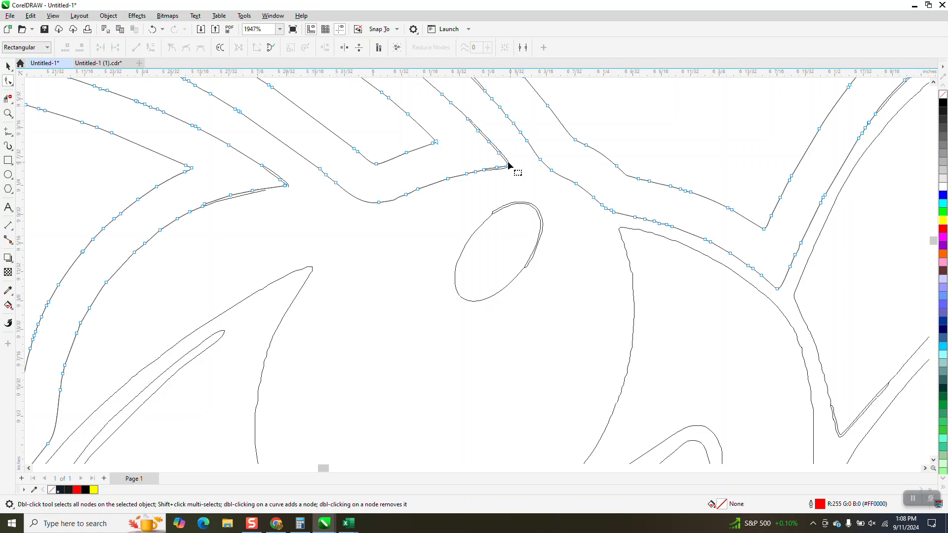
left_click(508, 163)
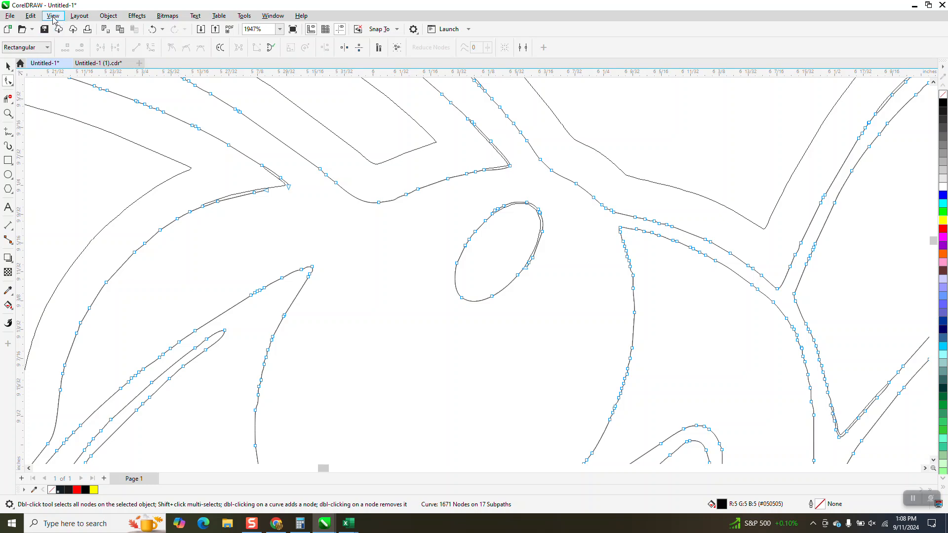
Step: Switch the display back to enhanced view and zoom out to the whole hornet
left_click(53, 16)
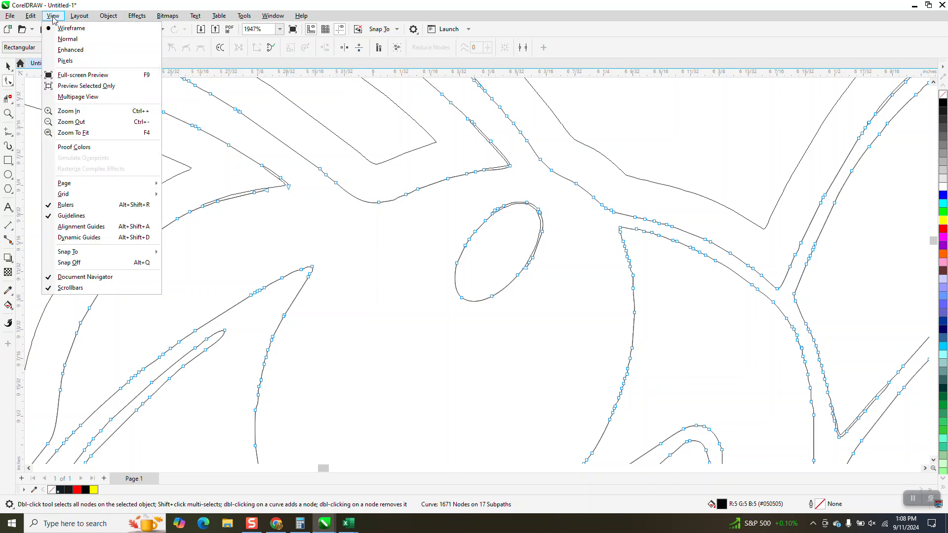
left_click(71, 49)
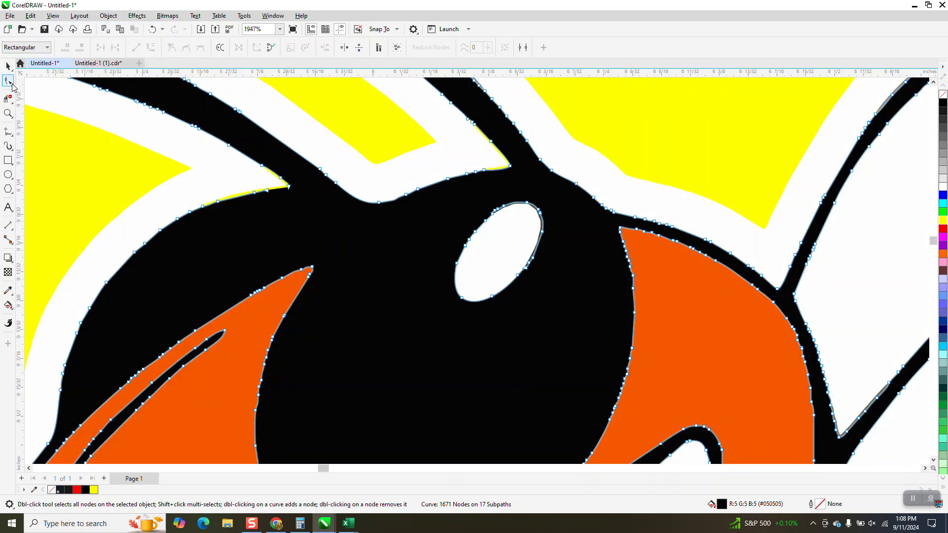
left_click(9, 100)
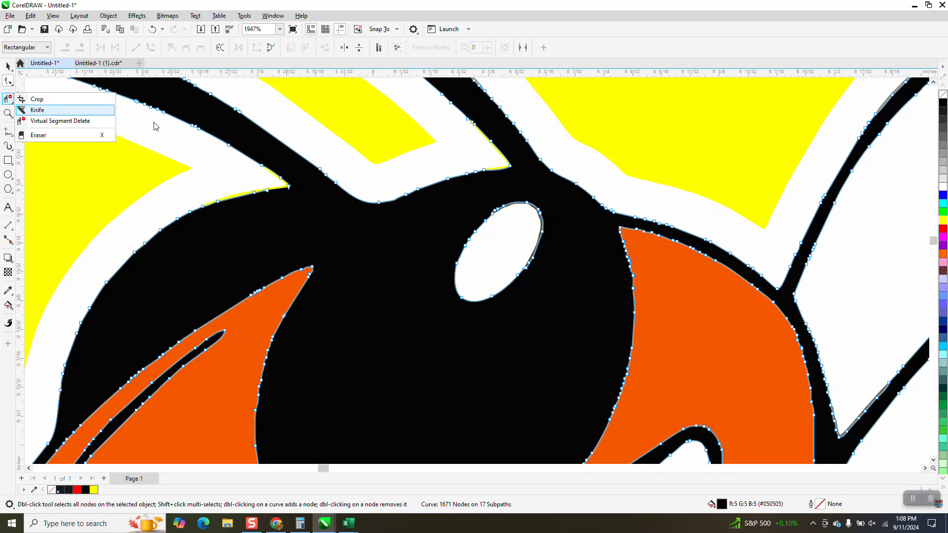
scroll(459, 216, "down", 5)
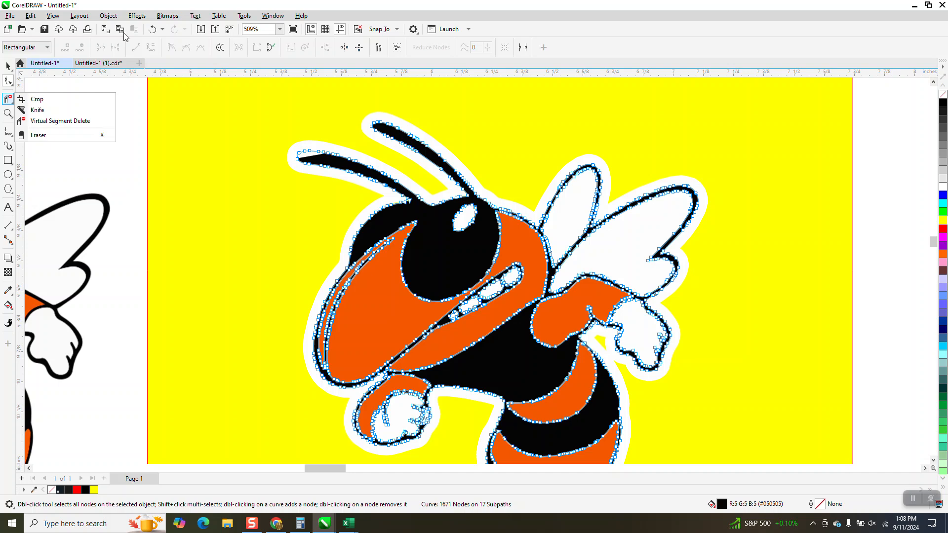
scroll(294, 106, "down", 2)
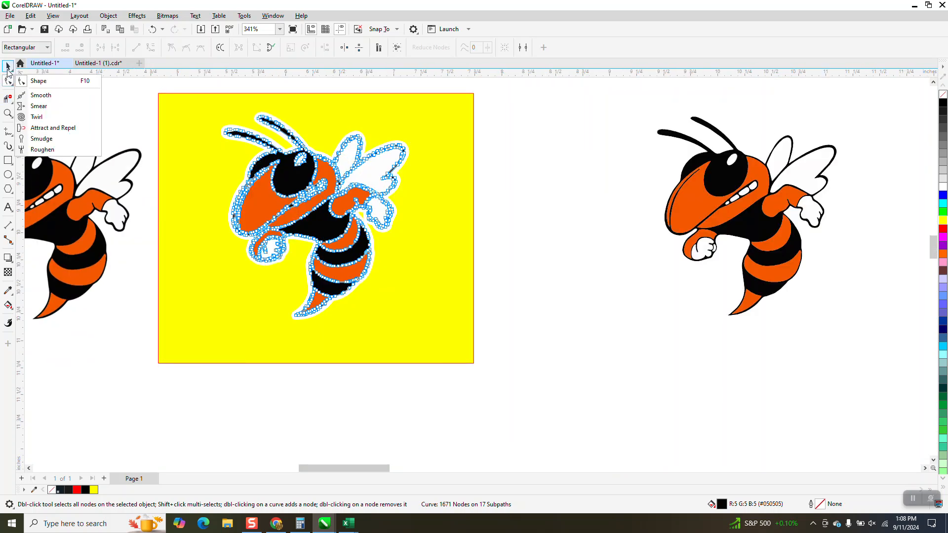
Step: Select all of the hornet's pieces on the yellow rectangle and remove their fill
left_click(8, 67)
left_click_drag(203, 88, 427, 336)
key("space")
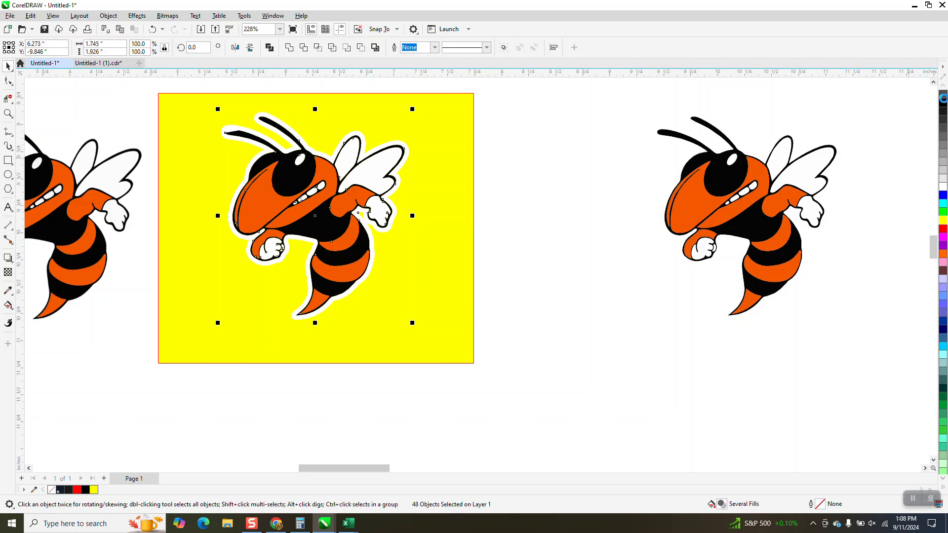
left_click(943, 94)
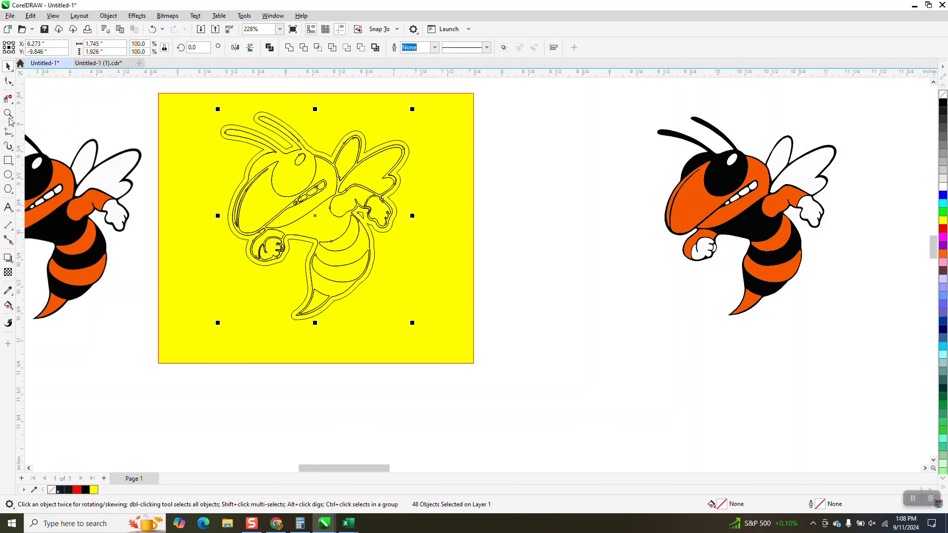
Step: Zoom in on the eye and delete the stray overlapping segments around it with Virtual Segment Delete
key("z")
left_click_drag(288, 141, 341, 175)
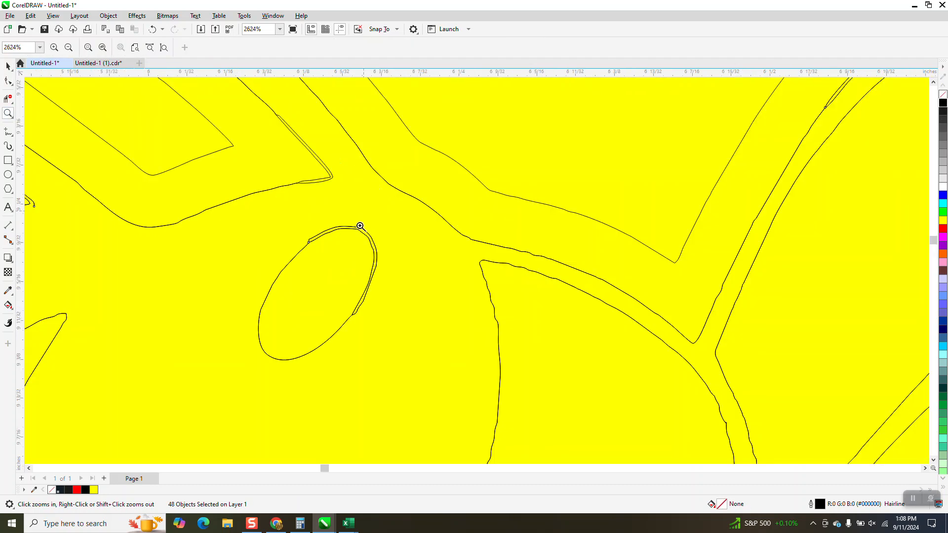
left_click(8, 99)
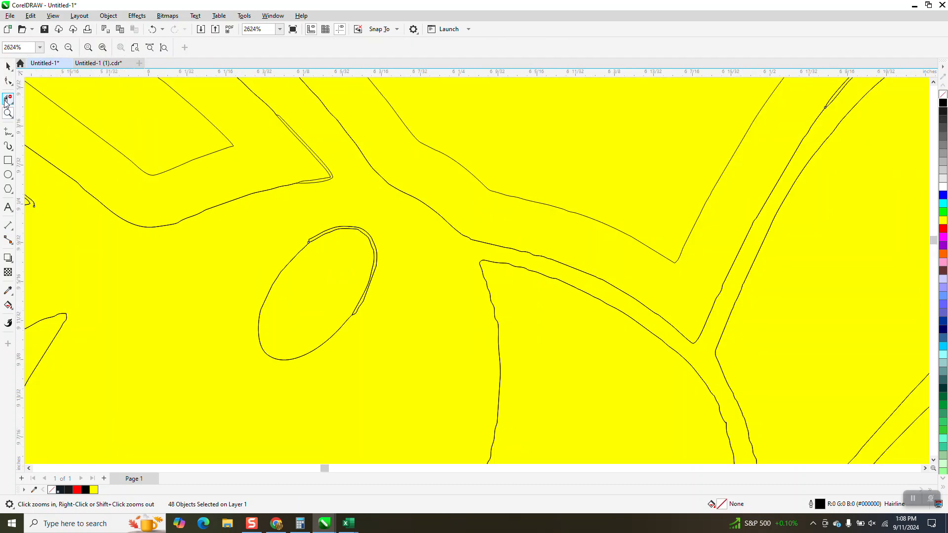
left_click(332, 174)
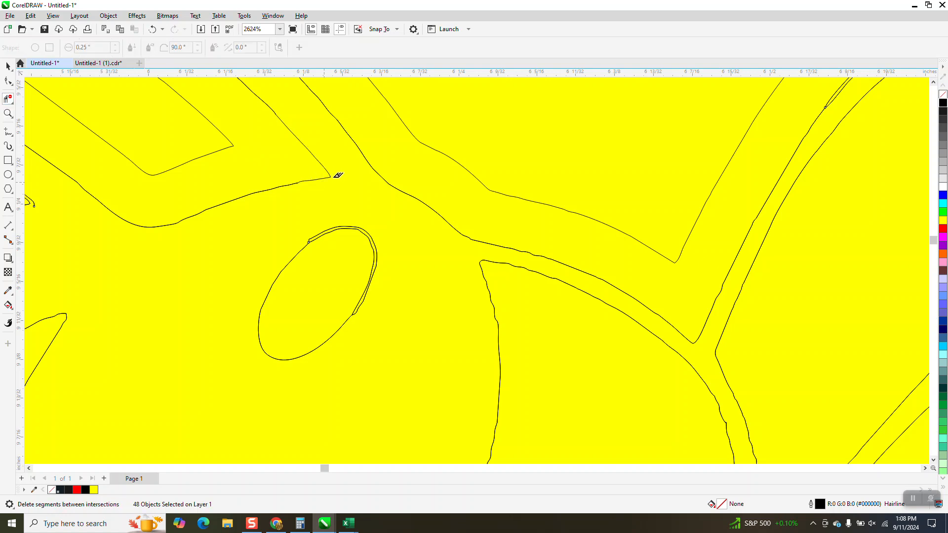
left_click(370, 231)
left_click(375, 272)
left_click(365, 305)
left_click(377, 250)
left_click(353, 227)
left_click(375, 237)
left_click(316, 234)
scroll(279, 252, "down", 2)
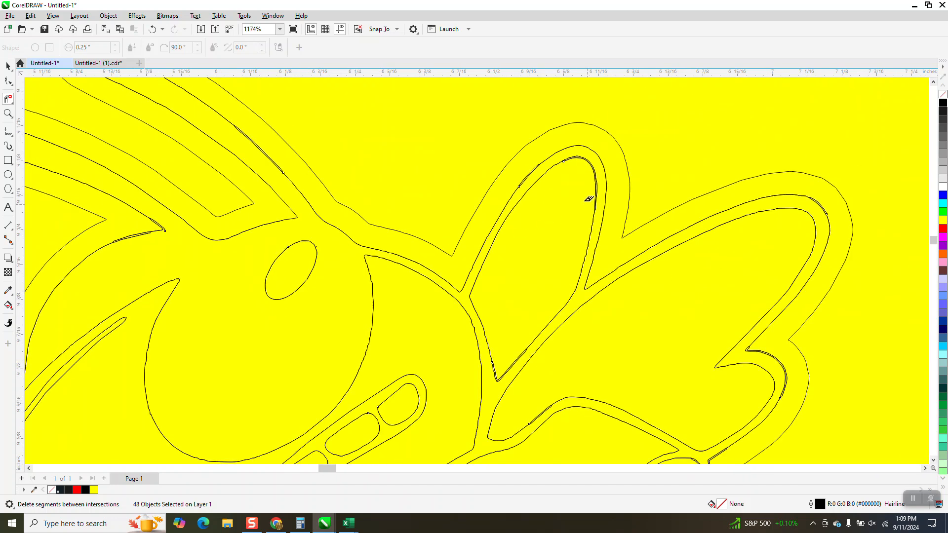
Step: Zoom in on the upper wing outline and delete its stray overlapping segments with Virtual Segment Delete
left_click(8, 114)
left_click_drag(501, 139, 659, 264)
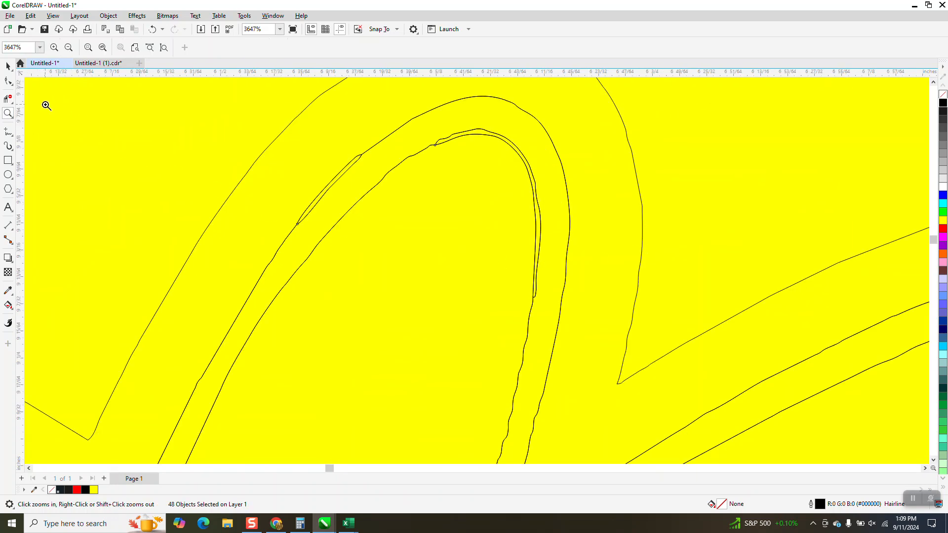
left_click(8, 98)
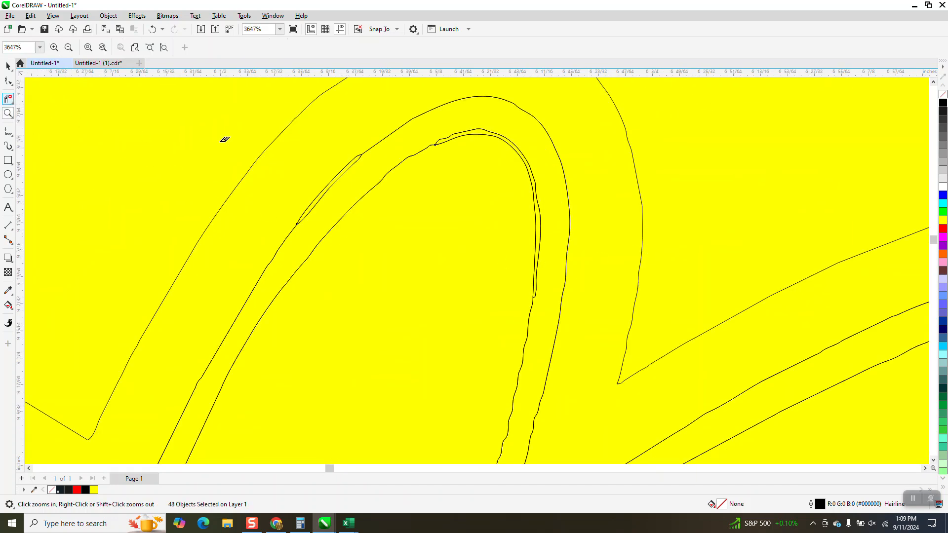
left_click(356, 159)
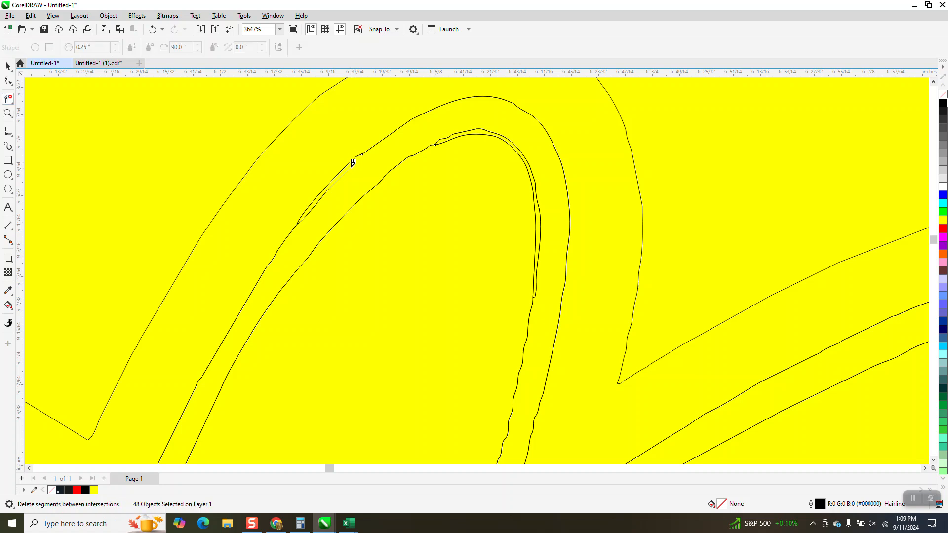
left_click(307, 217)
left_click(9, 82)
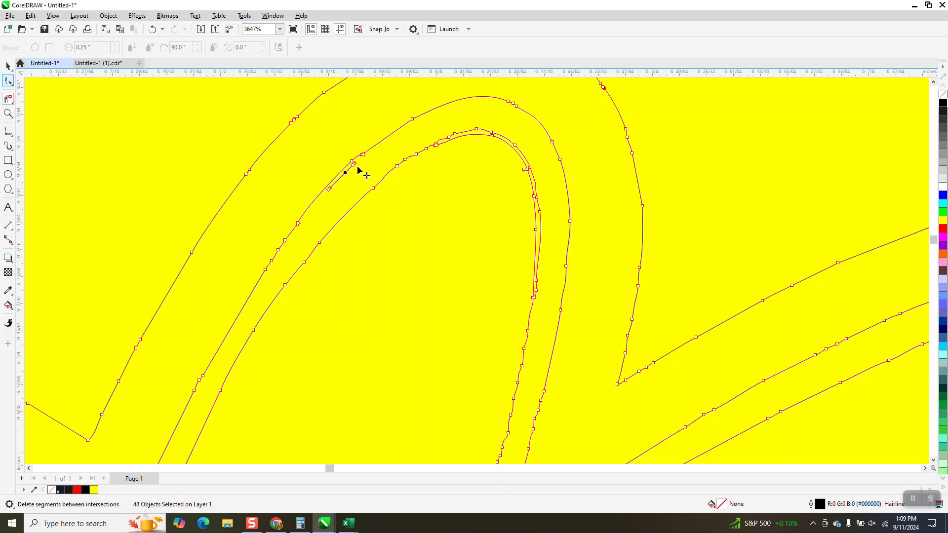
left_click(7, 112)
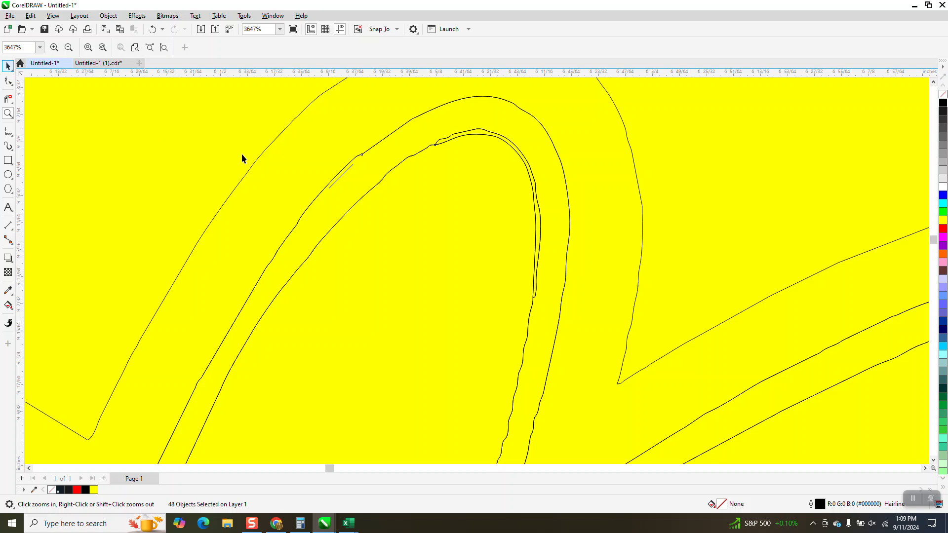
key("space")
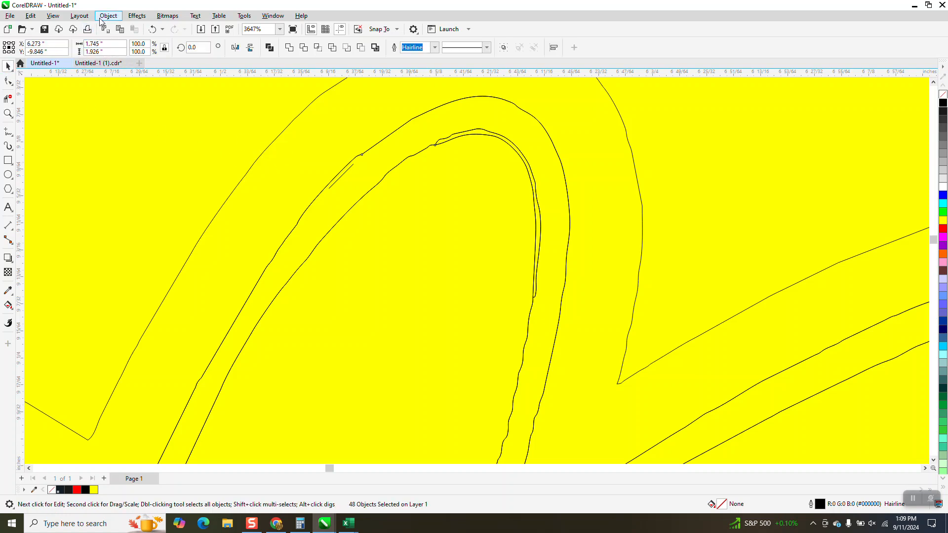
left_click(108, 16)
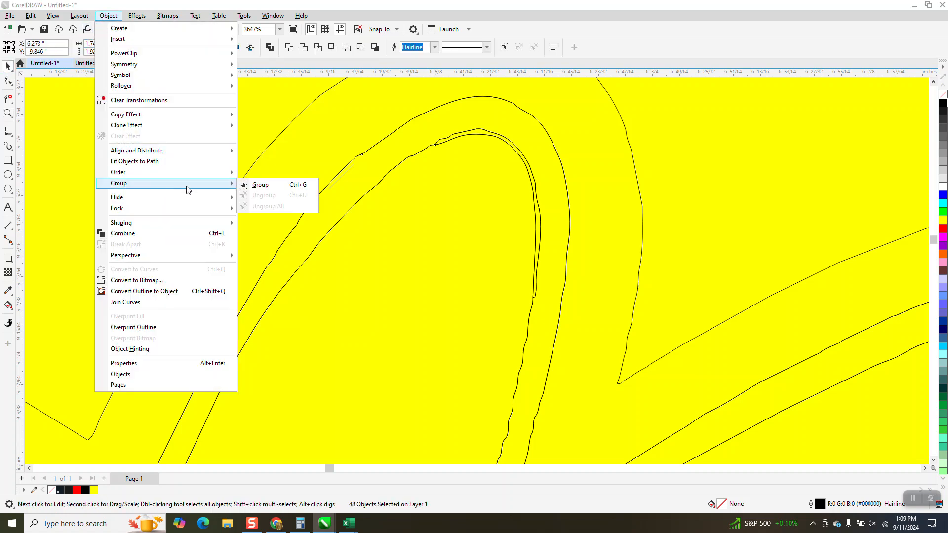
left_click(8, 82)
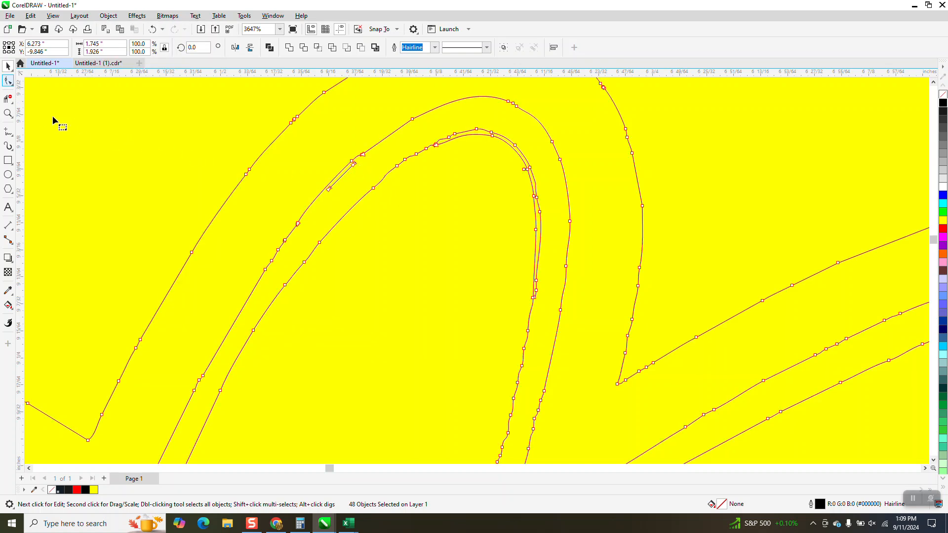
Step: Zoom in on the wing's inner edge and delete the short stray line segment
left_click(8, 112)
left_click_drag(280, 156, 409, 206)
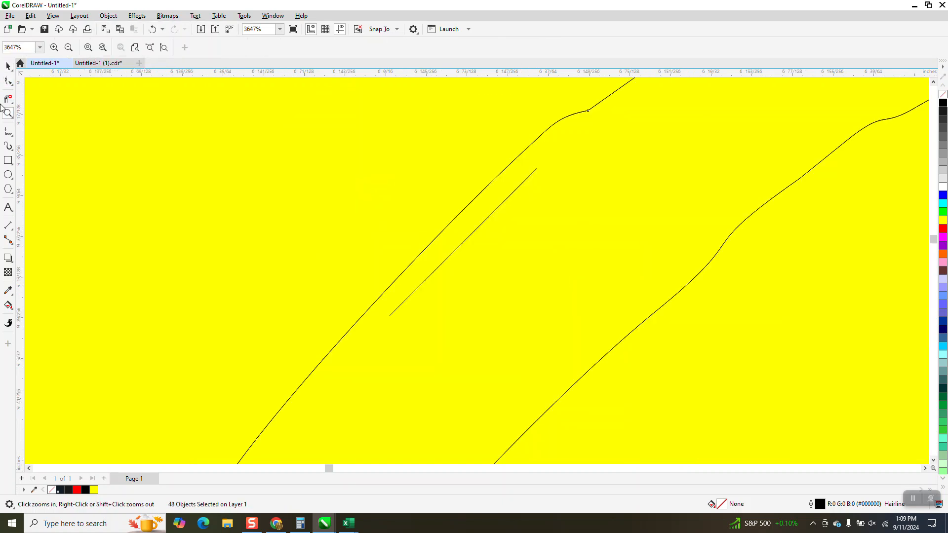
left_click(496, 210)
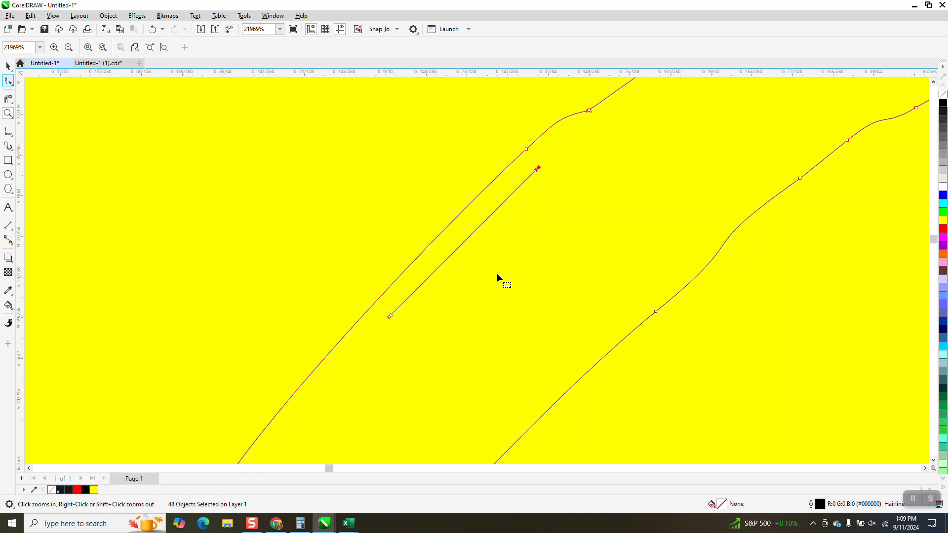
key("Delete")
right_click(299, 212)
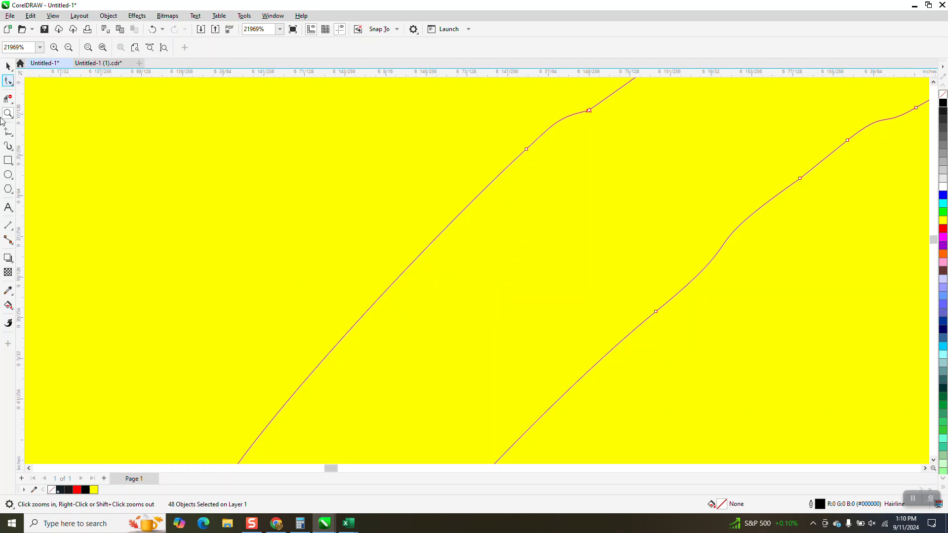
Step: Zoom in on the wing's curved tip and cut away its overlapping segments with Virtual Segment Delete
left_click(8, 81)
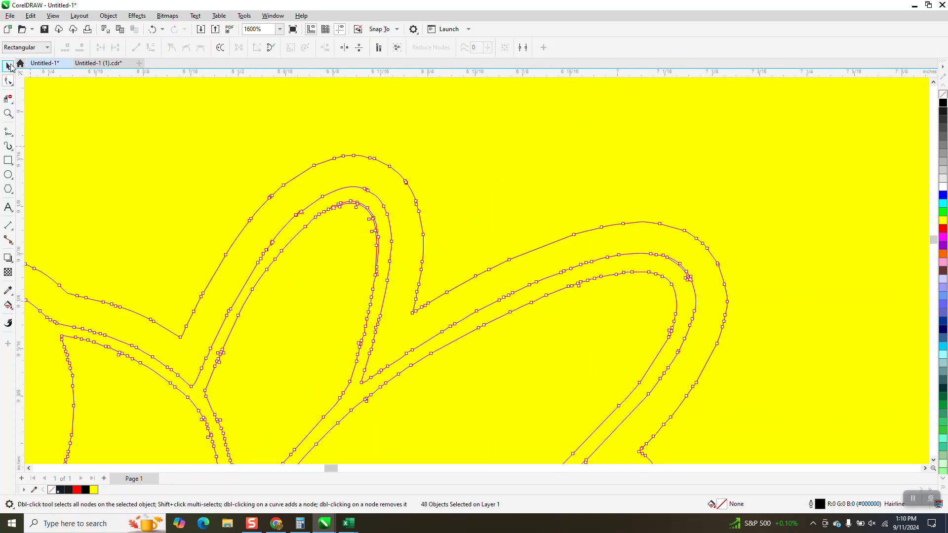
left_click(8, 114)
left_click_drag(321, 189, 496, 335)
left_click(8, 98)
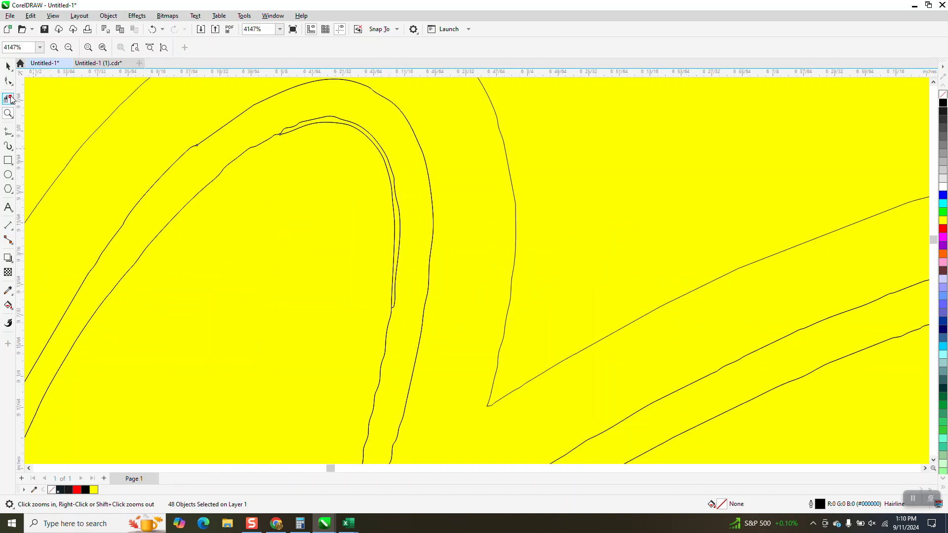
left_click(341, 118)
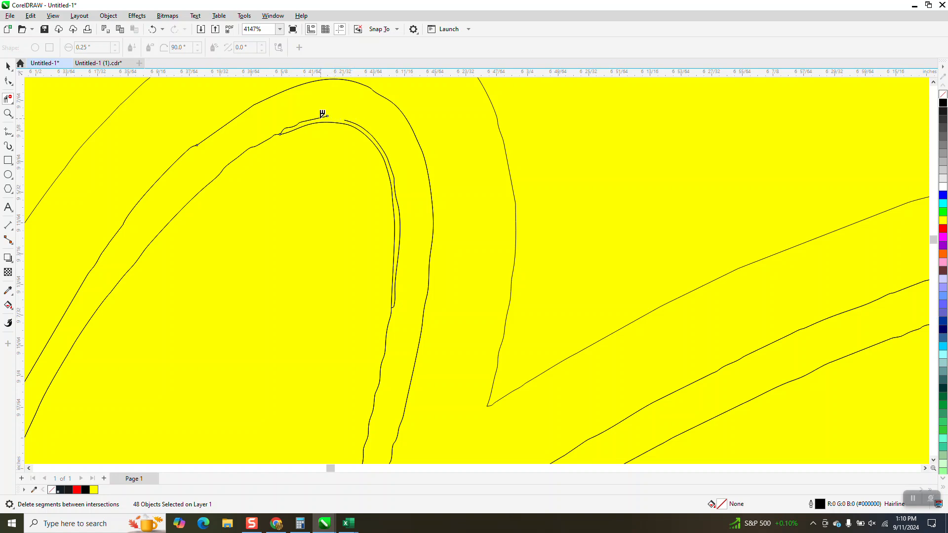
left_click(297, 122)
left_click(291, 126)
left_click(396, 174)
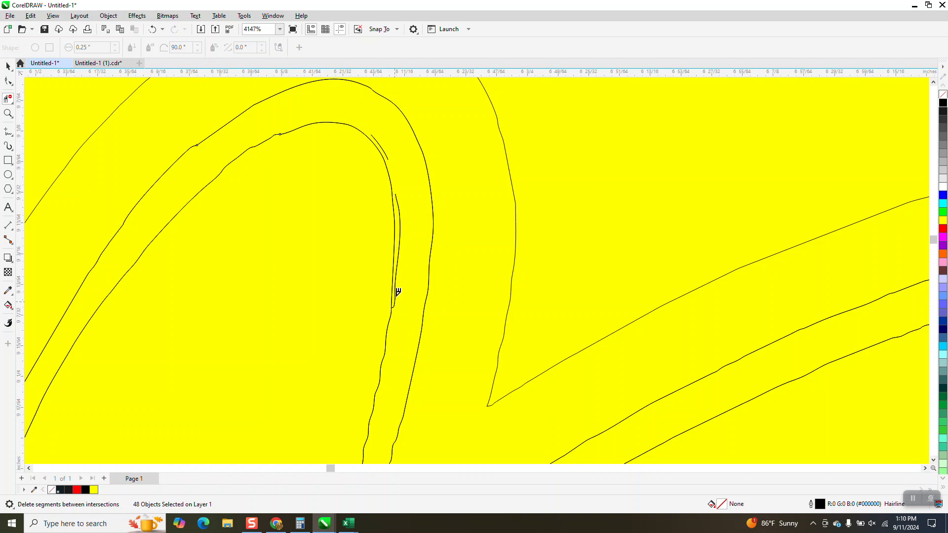
left_click(402, 231)
left_click(401, 204)
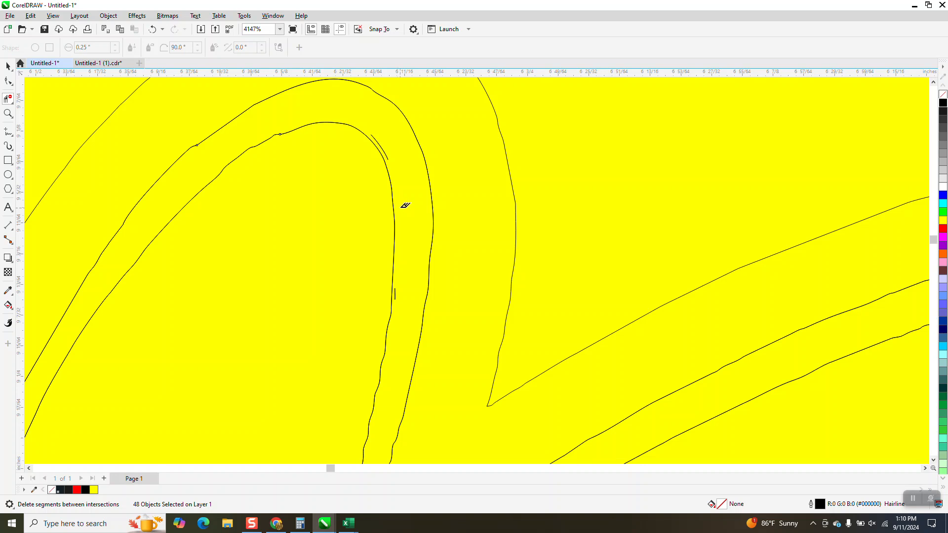
left_click(388, 152)
Step: Zoom out to the page and drag the black outline layer out of the colored hornet reference
scroll(397, 278, "down", 3)
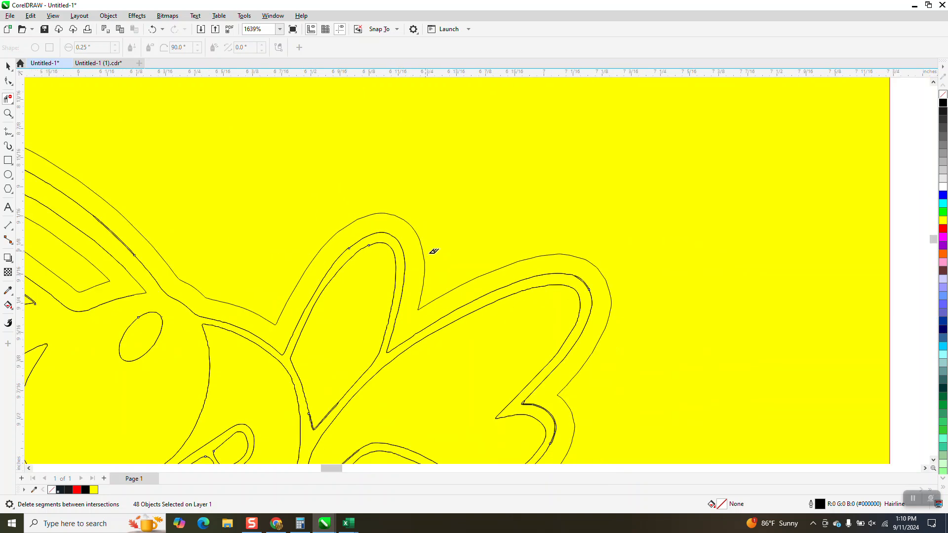
scroll(543, 282, "down", 1)
scroll(478, 352, "down", 1)
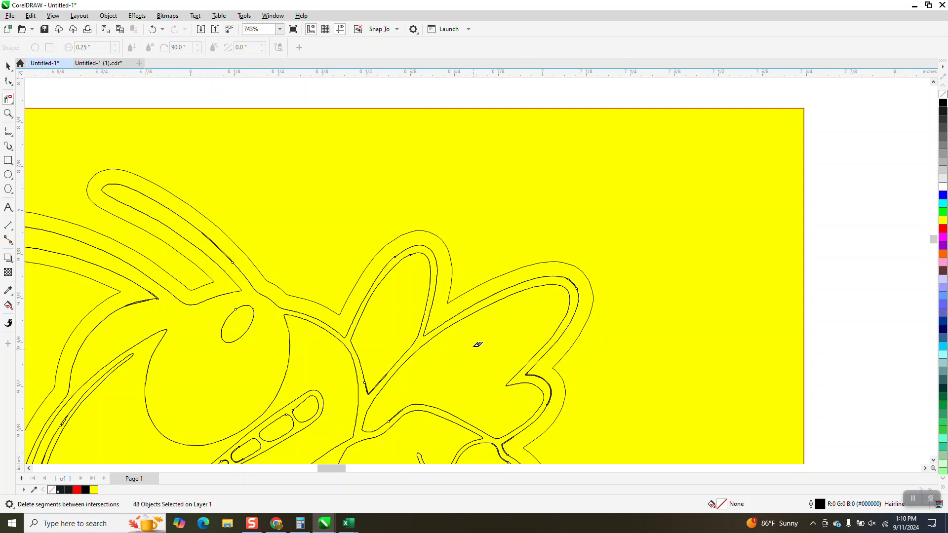
scroll(448, 279, "down", 1)
left_click(8, 66)
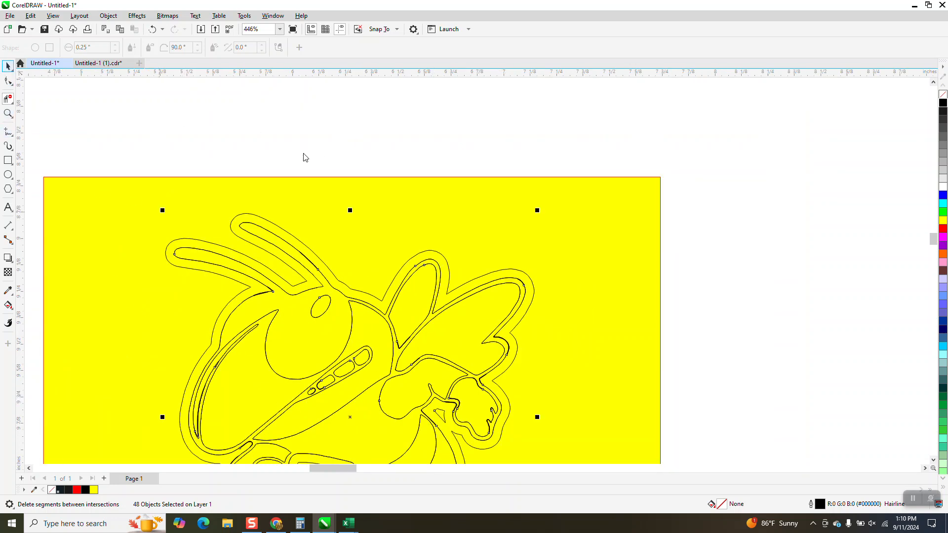
scroll(310, 159, "down", 2)
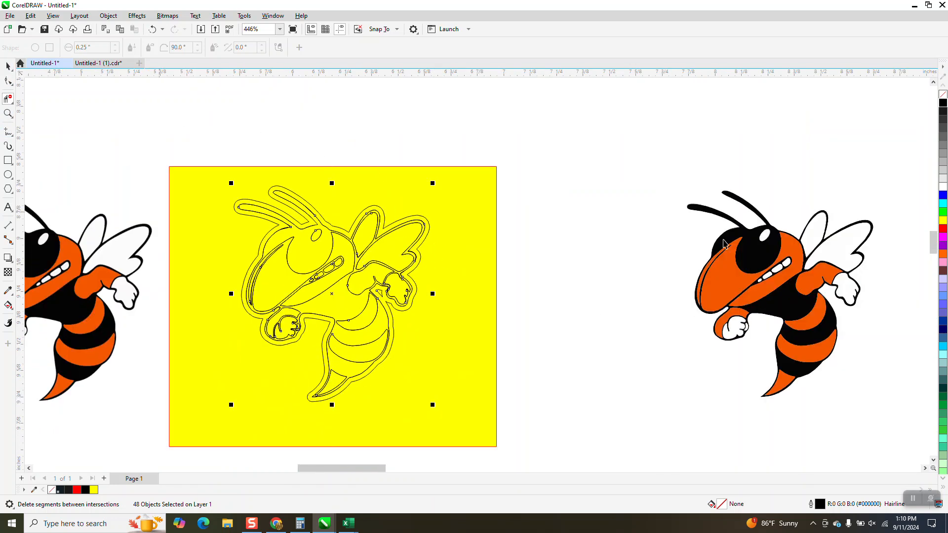
key("space")
left_click(740, 261)
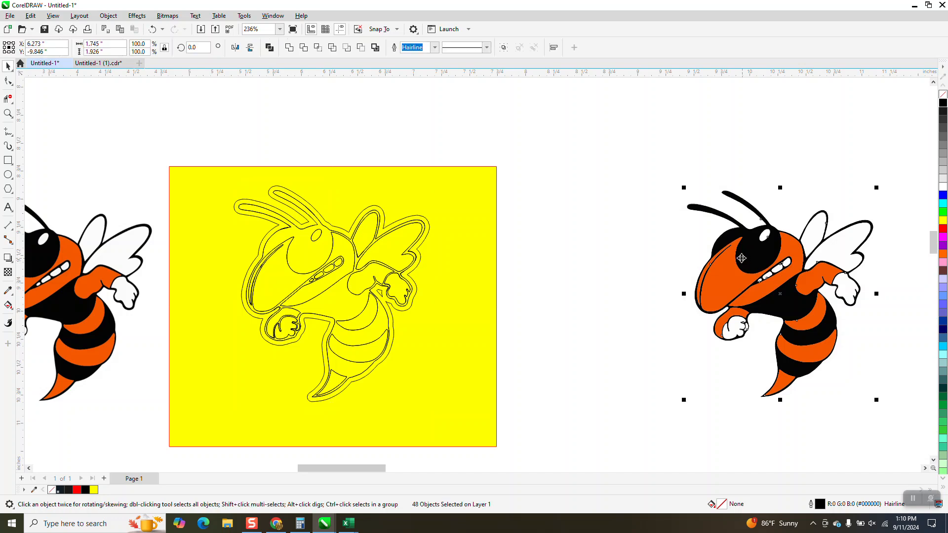
left_click_drag(624, 269, 574, 262)
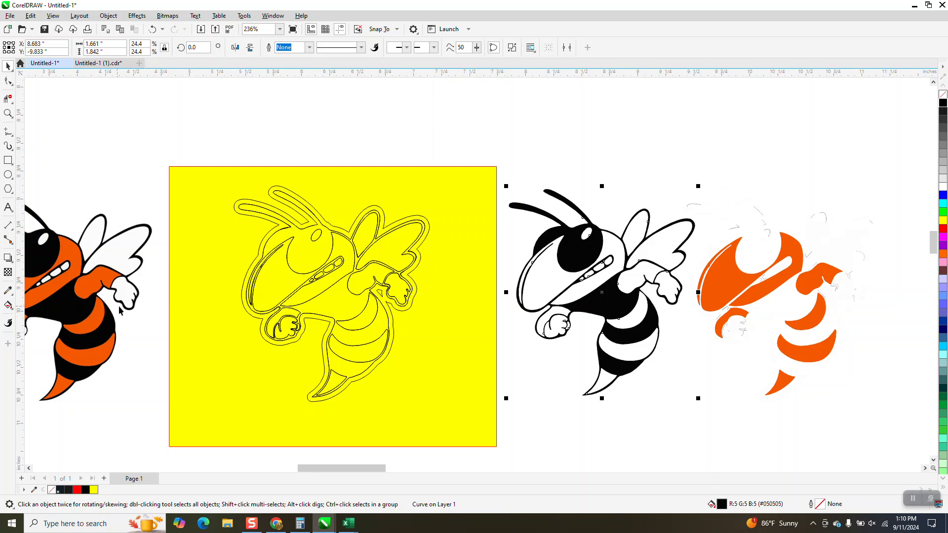
Step: Try smart-filling the traced hornet with black, then undo the fill and the moved layer
left_click(13, 311)
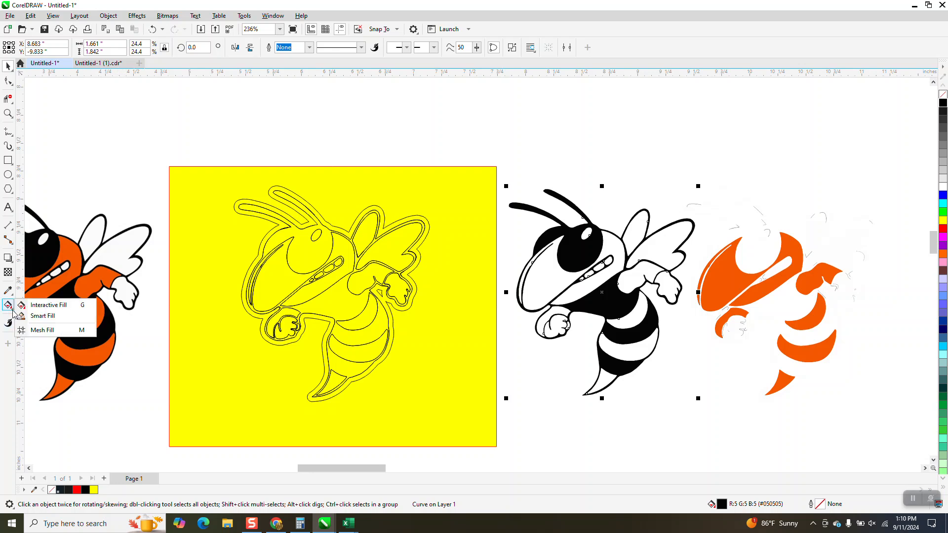
left_click(43, 315)
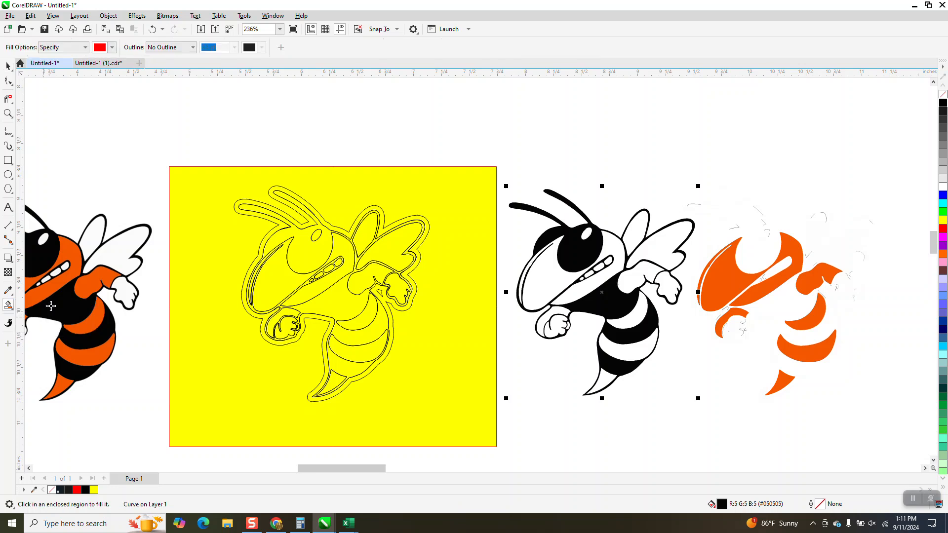
left_click(112, 48)
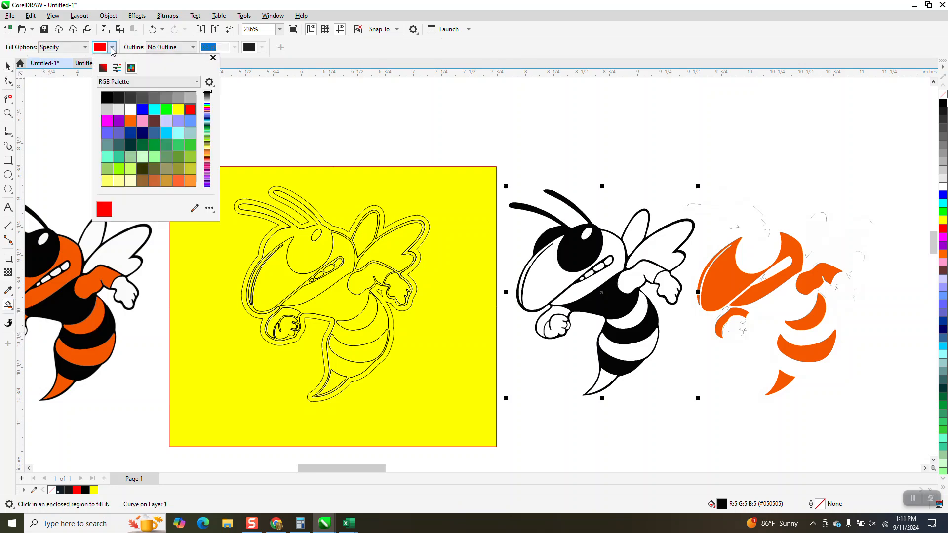
left_click(107, 98)
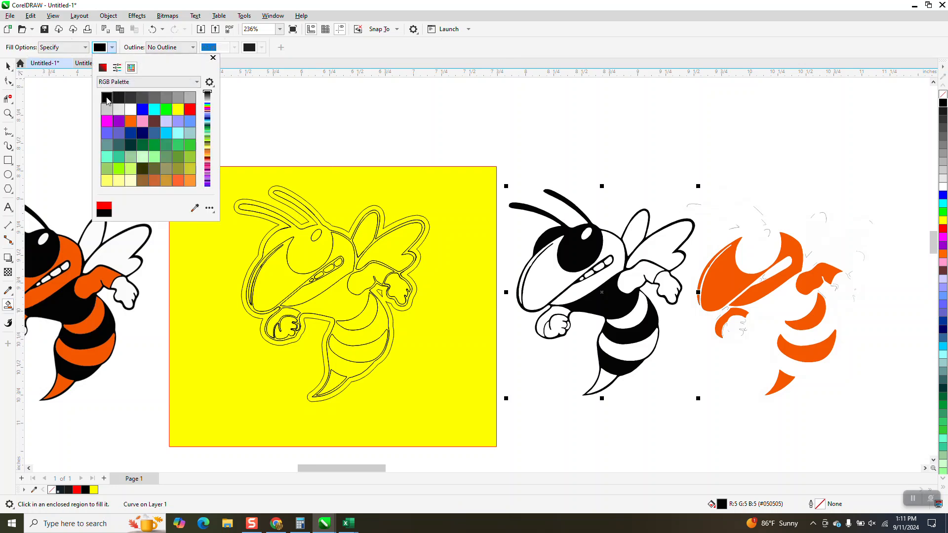
left_click(410, 247)
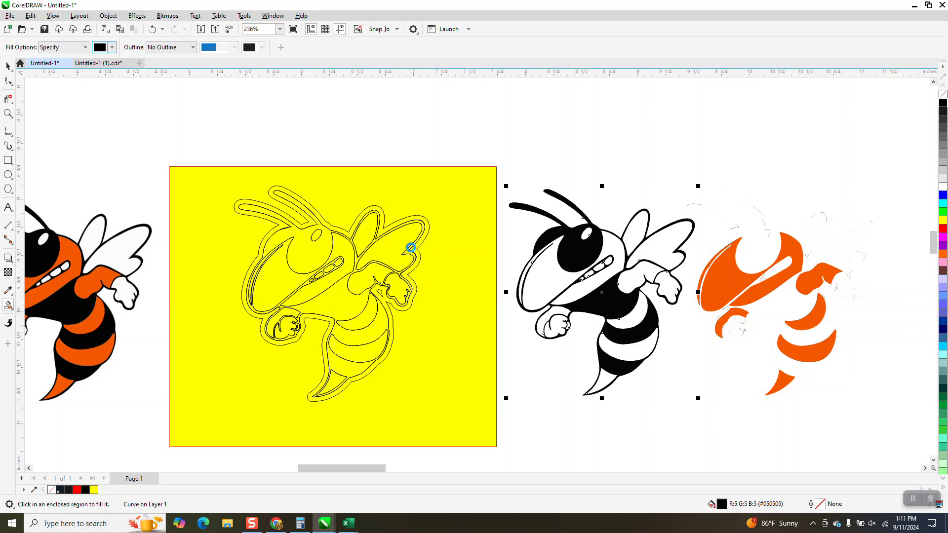
left_click(410, 247)
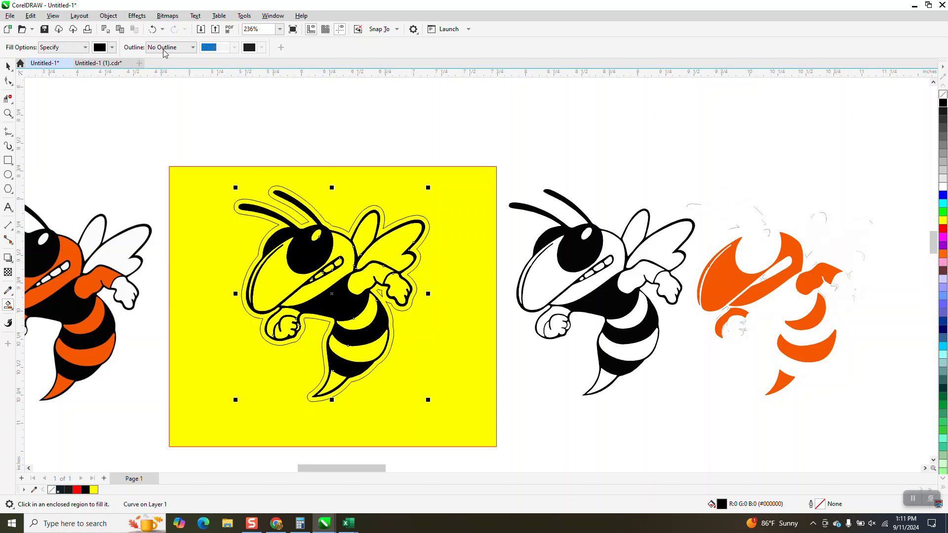
left_click(153, 29)
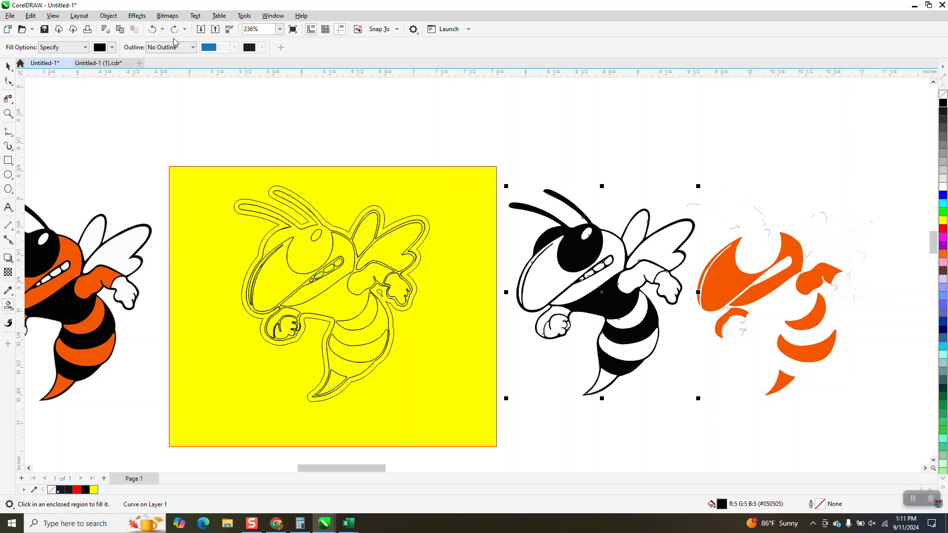
left_click(152, 31)
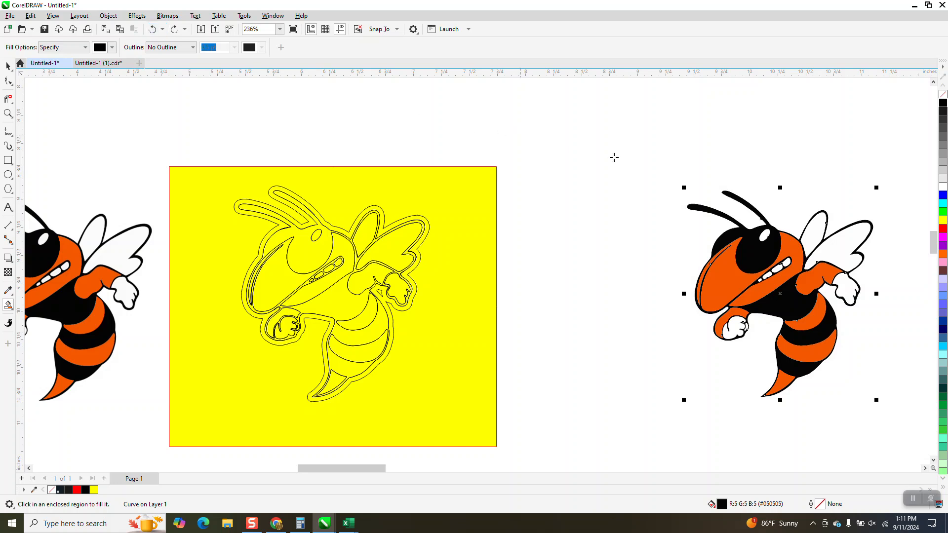
left_click(8, 65)
left_click_drag(634, 177, 872, 392)
left_click_drag(926, 430, 928, 433)
left_click_drag(748, 282, 541, 314)
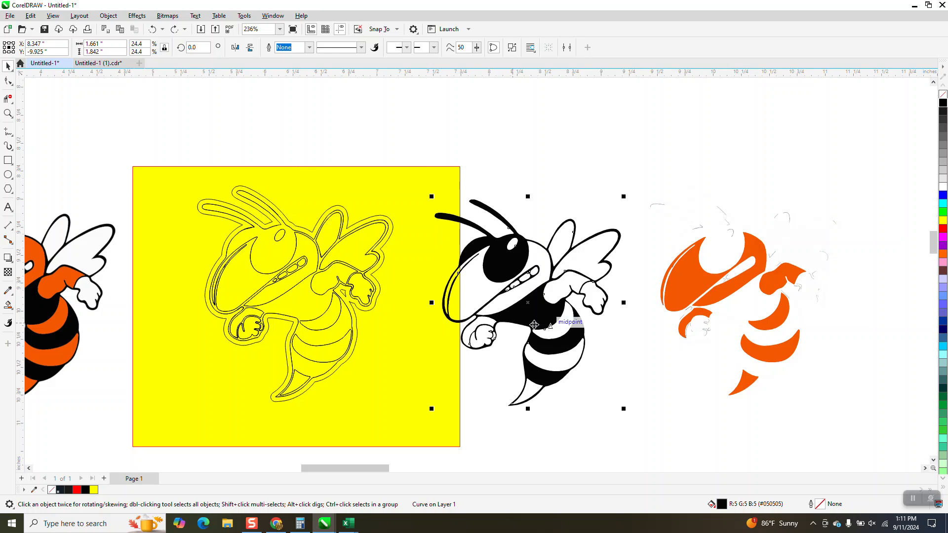
left_click(153, 30)
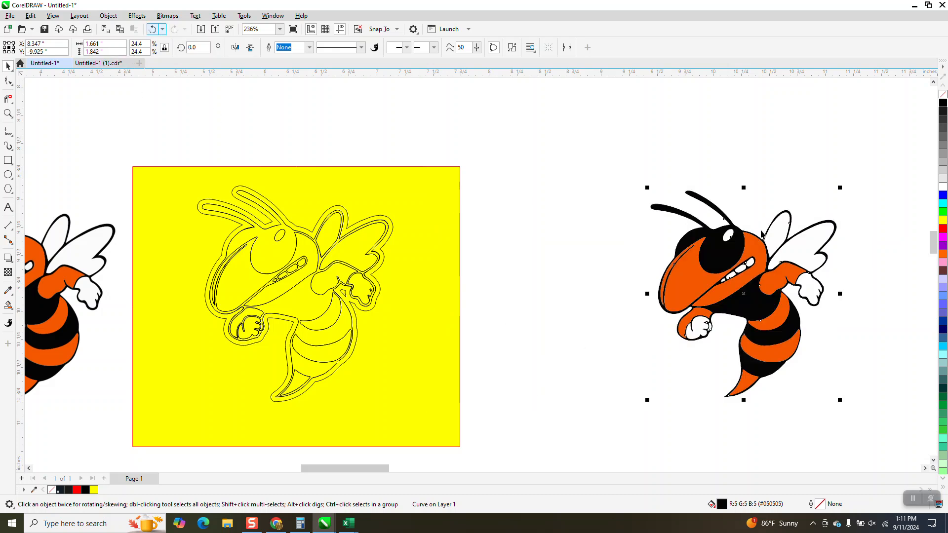
Step: Select the whole colored hornet and move it right beside the yellow rectangle
left_click_drag(584, 150, 906, 453)
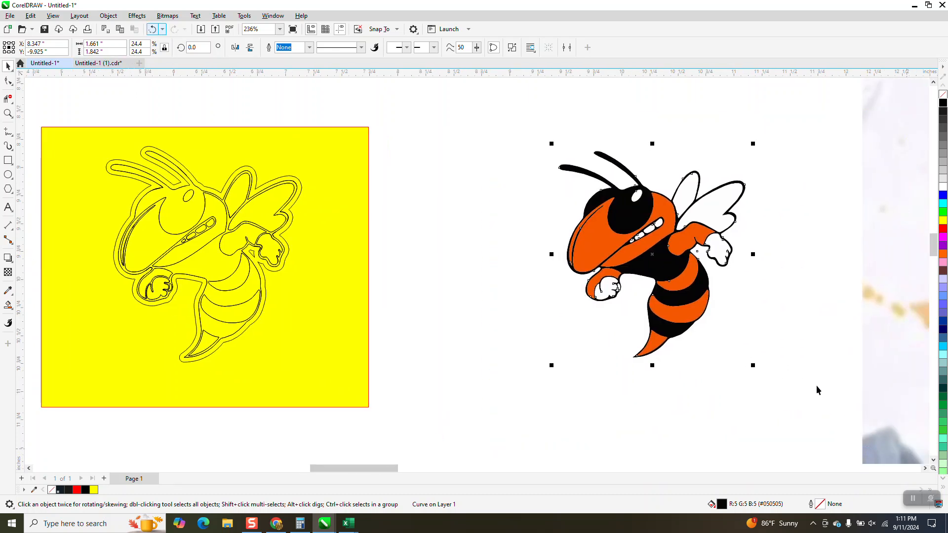
left_click_drag(677, 257, 574, 273)
left_click_drag(524, 275, 447, 273)
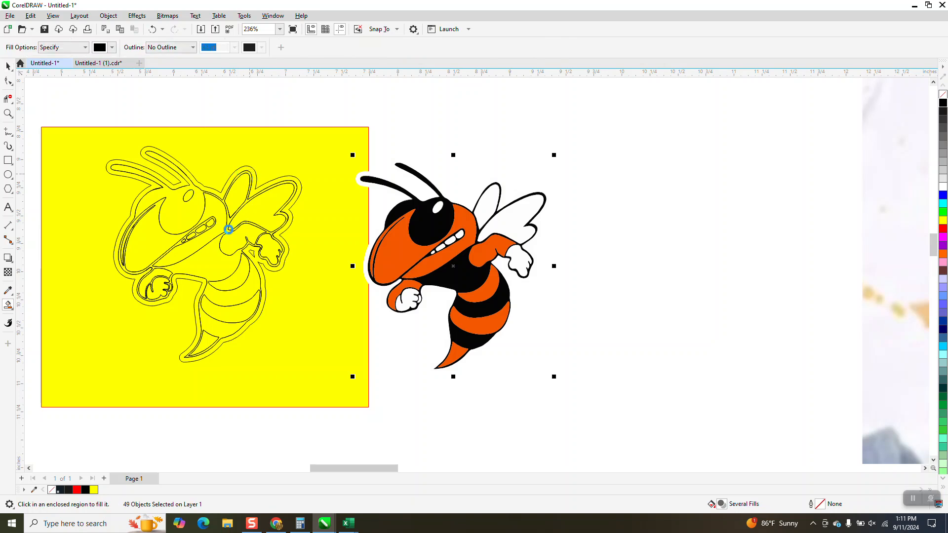
Step: Smart-fill the traced hornet black, then sample the colored hornet's orange as the fill color
left_click(182, 191)
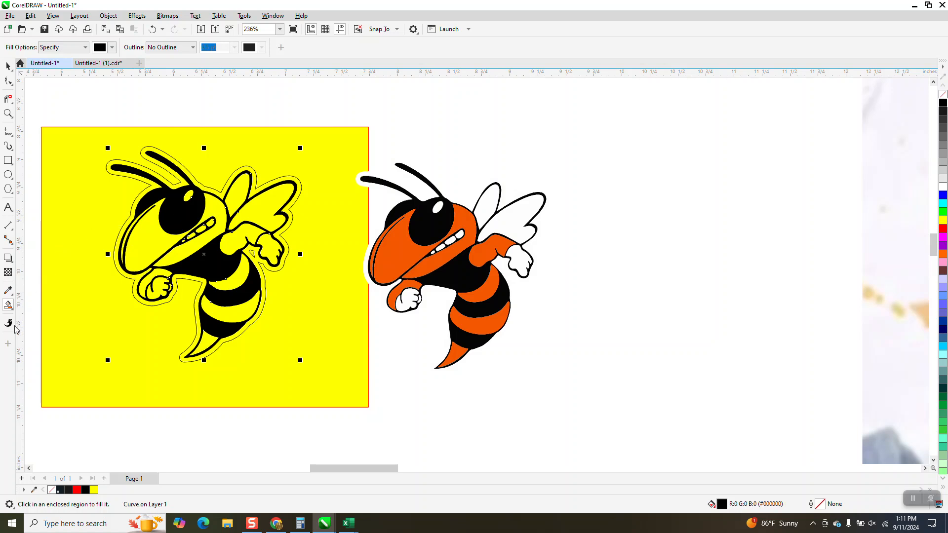
left_click(11, 307)
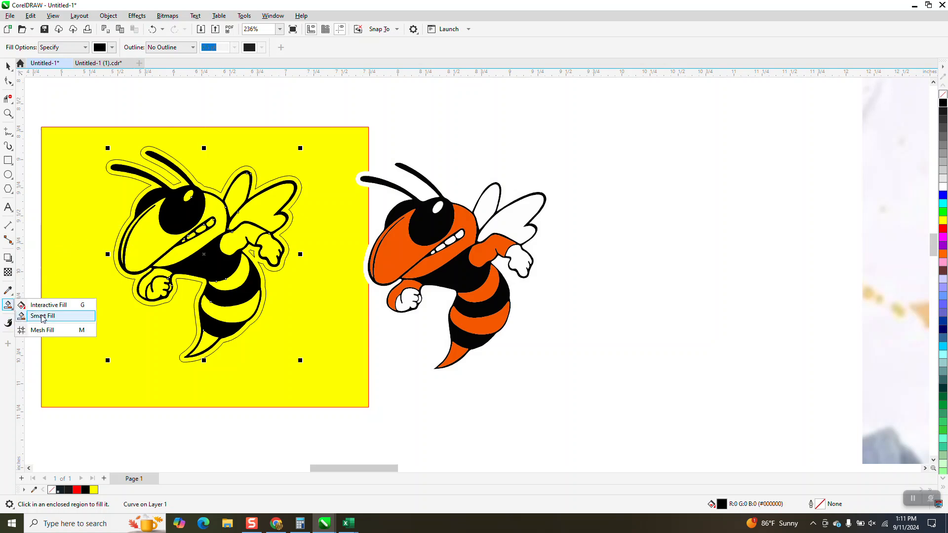
left_click(42, 317)
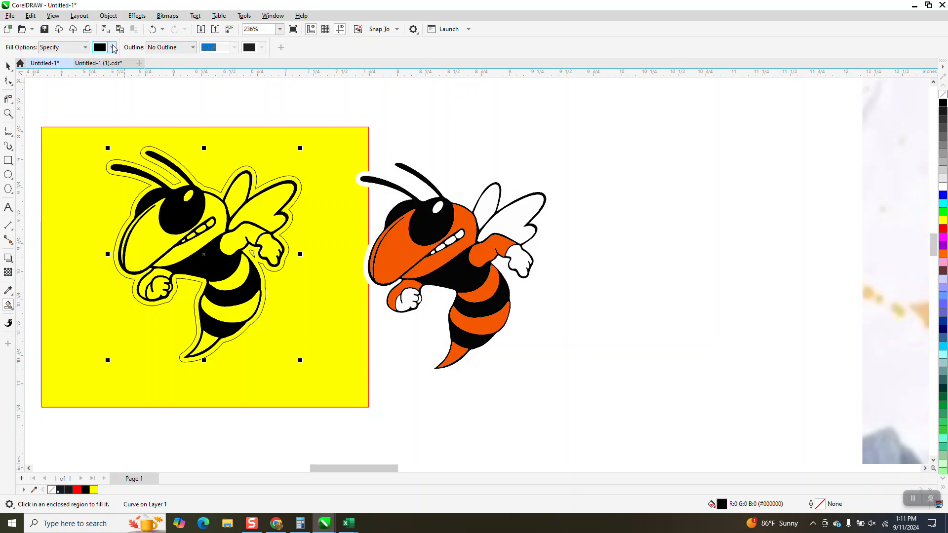
left_click(112, 47)
left_click(194, 208)
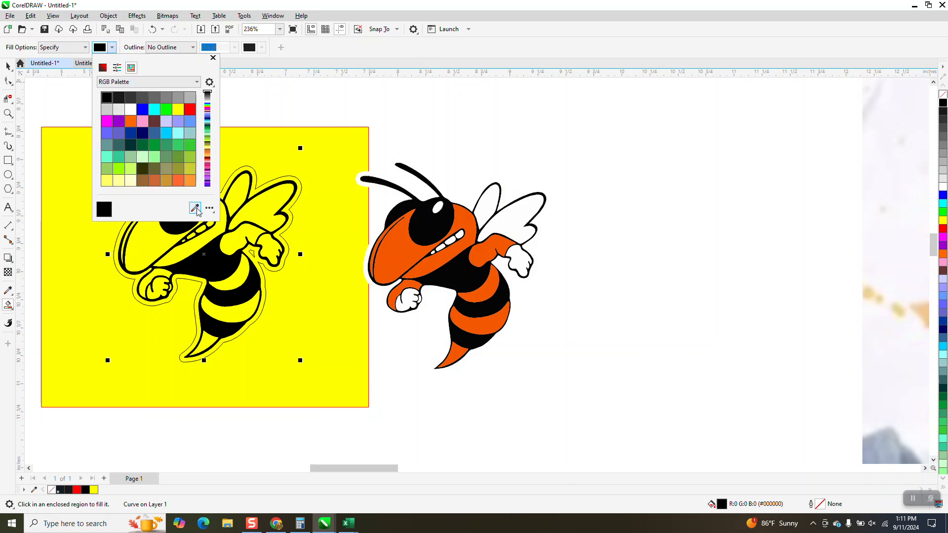
left_click(403, 249)
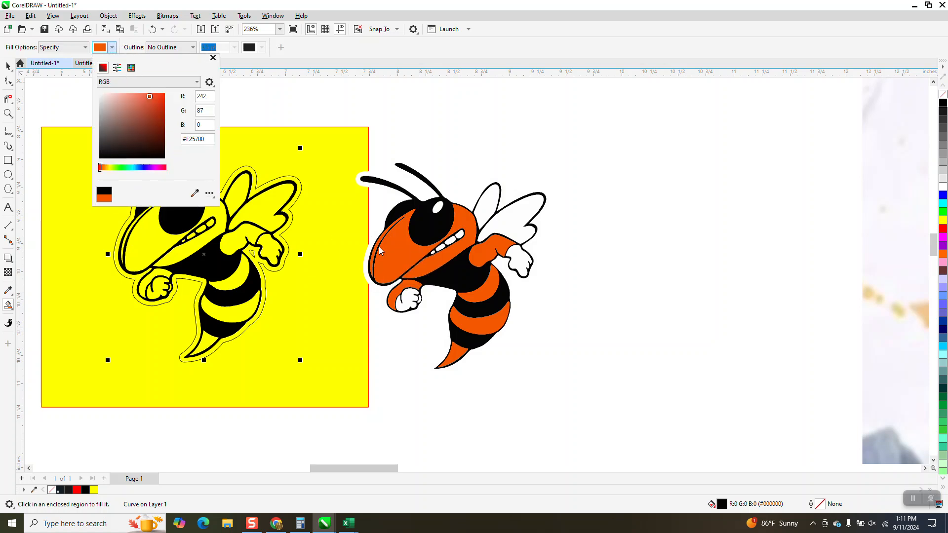
Step: Smart-fill the traced hornet's face, arm, body stripes and tail with the sampled orange
left_click(151, 231)
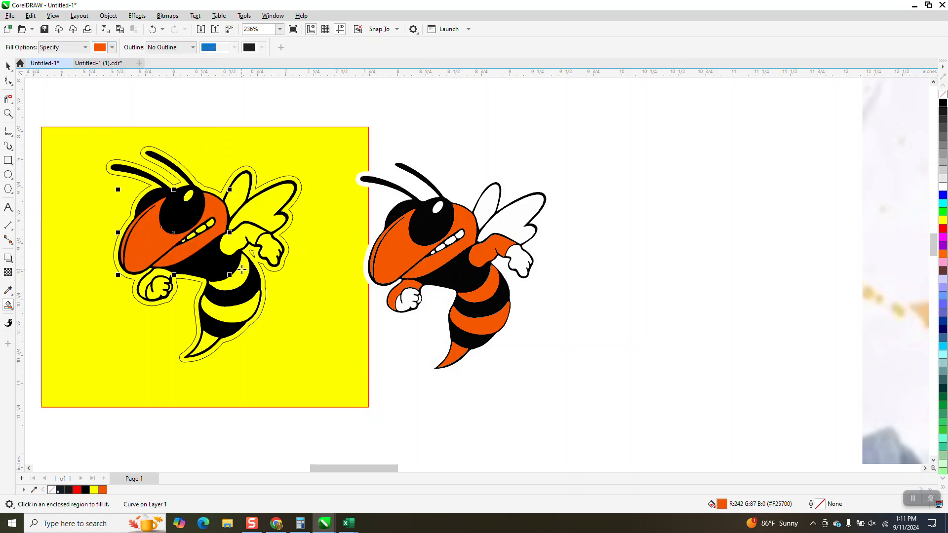
left_click(240, 239)
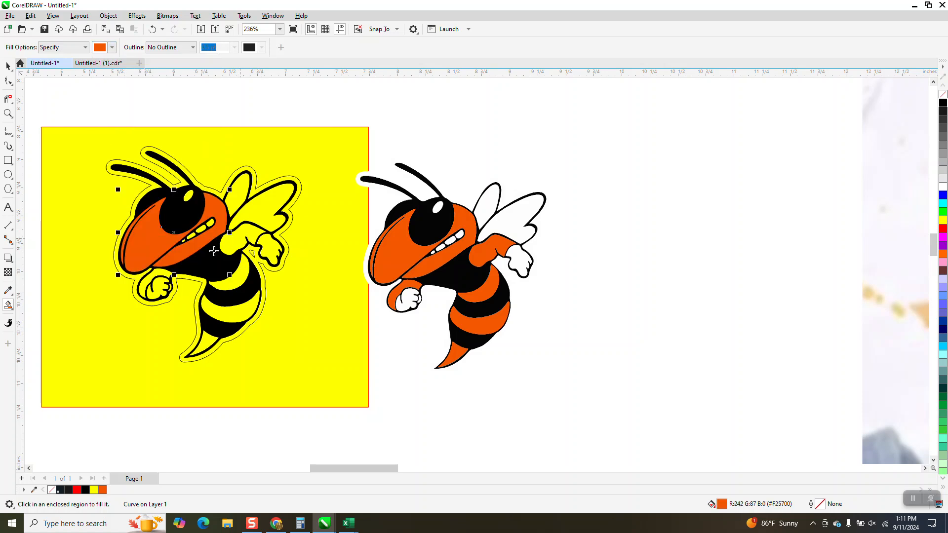
left_click(159, 273)
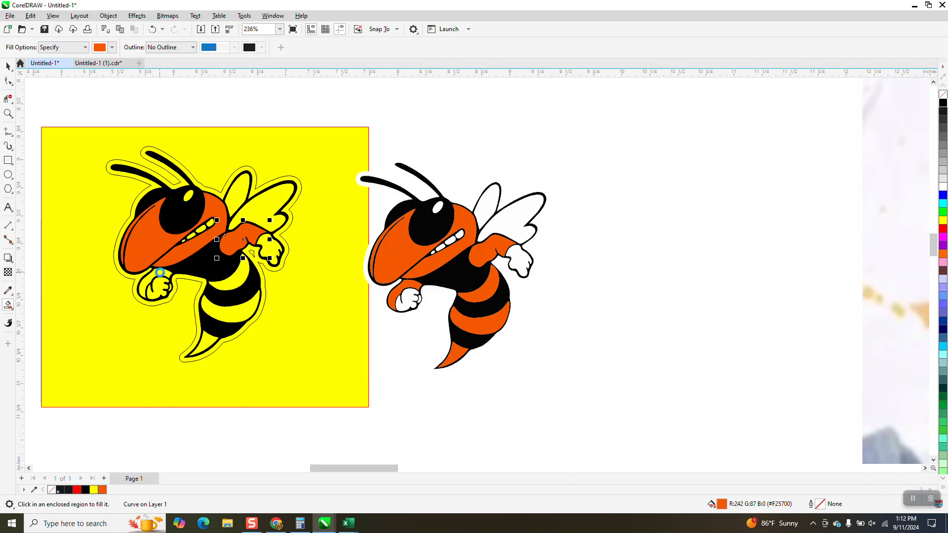
left_click(235, 284)
left_click(235, 314)
left_click(209, 338)
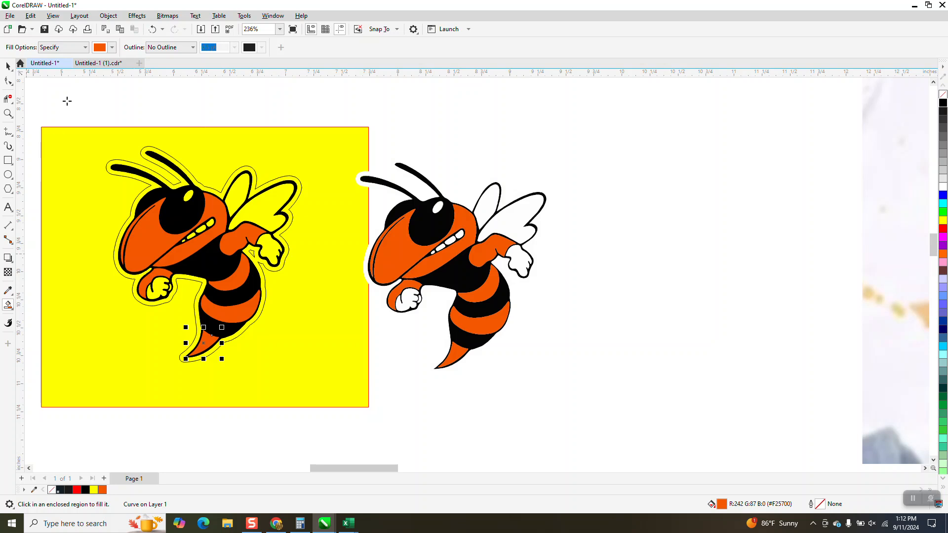
Step: Switch to the pick tool and select a white wing on the colored hornet
left_click(112, 47)
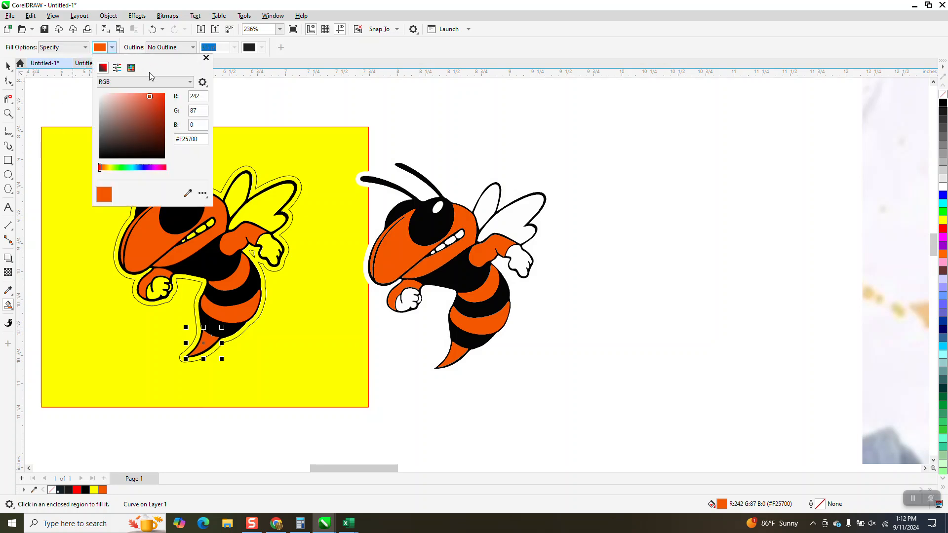
left_click(8, 67)
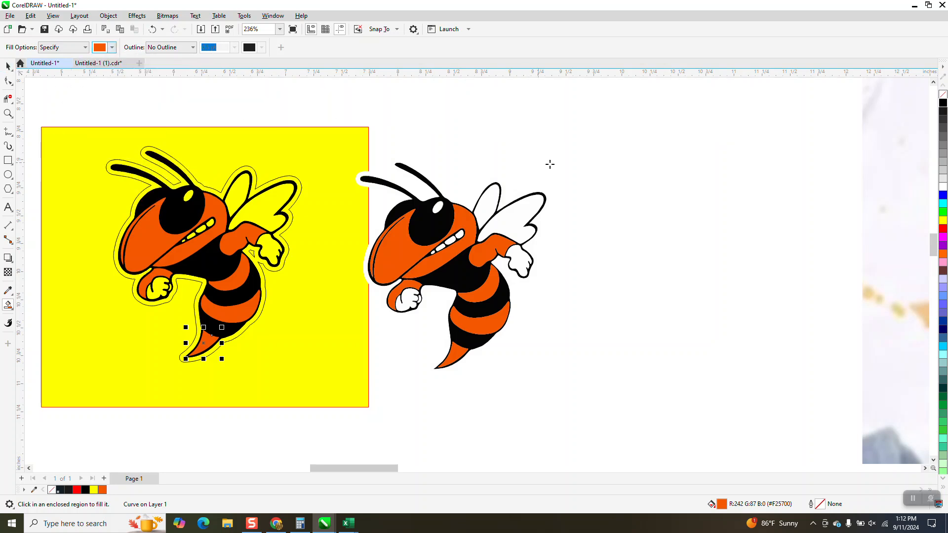
key("space")
left_click(509, 219)
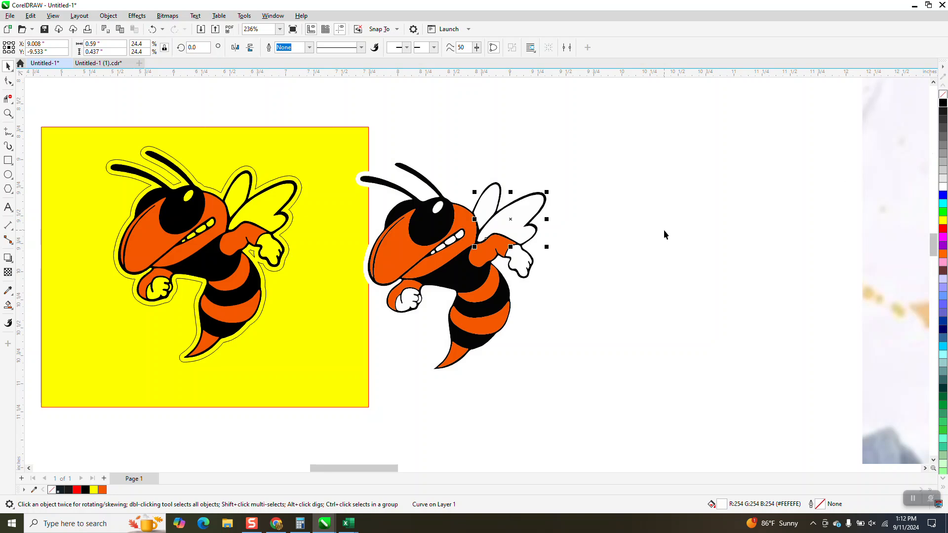
Step: Smart-fill the traced hornet's two wings and both hands with white
left_click(9, 307)
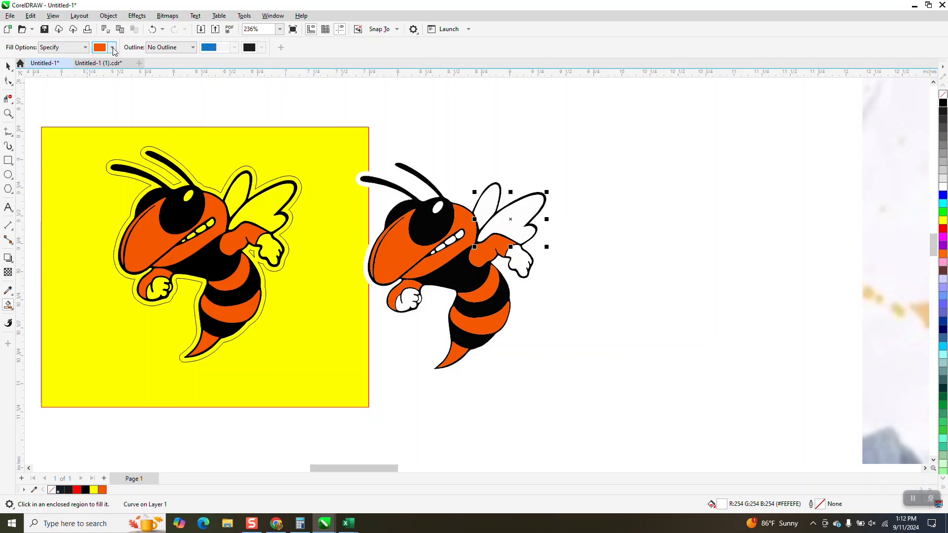
left_click(113, 47)
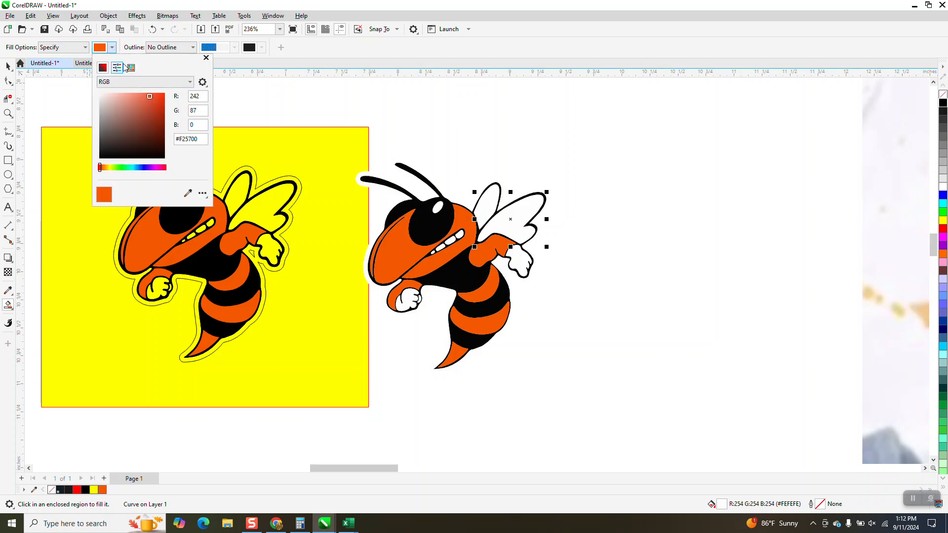
left_click(130, 67)
left_click(131, 109)
left_click(242, 191)
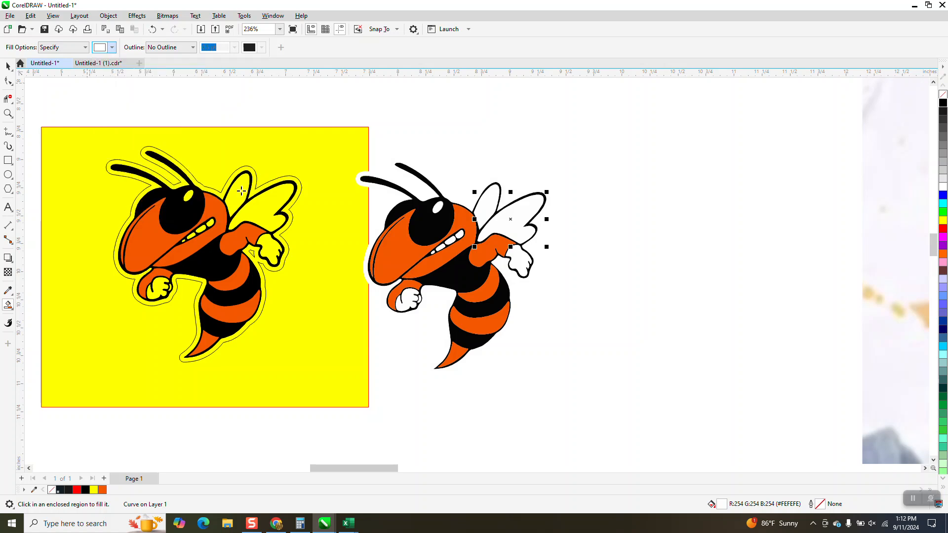
left_click(275, 181)
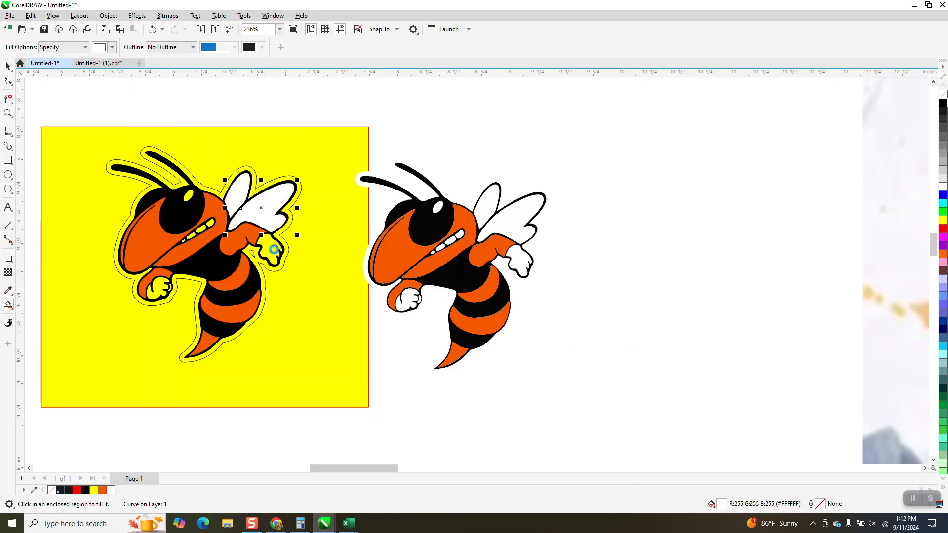
left_click(273, 250)
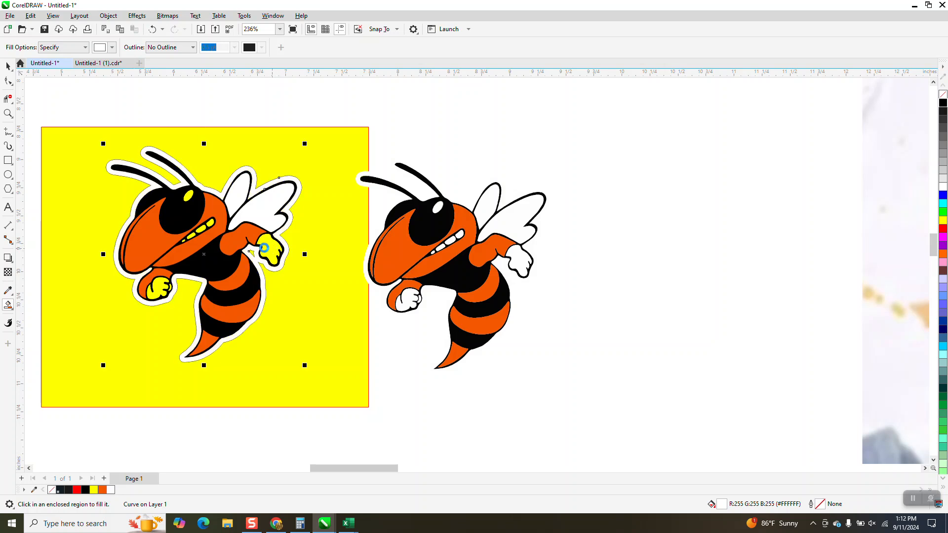
left_click(160, 285)
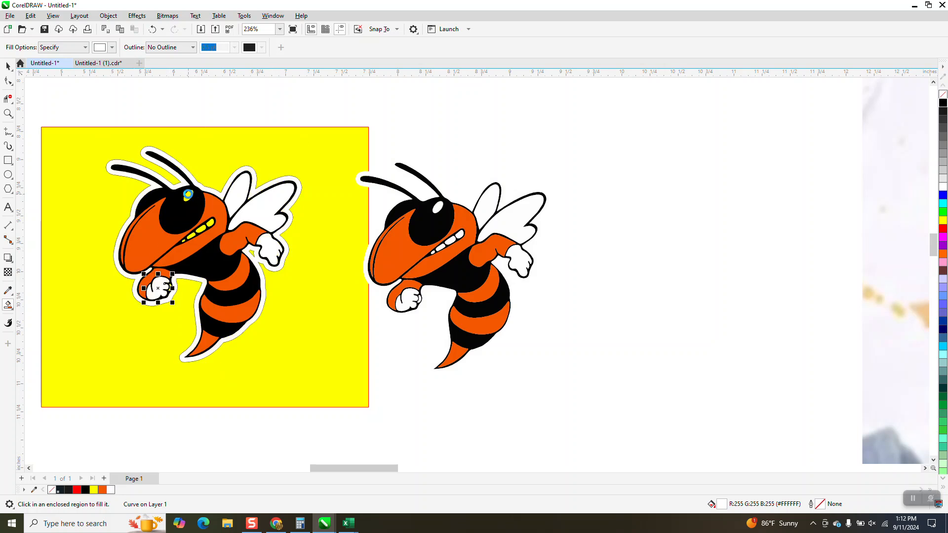
Step: Zoom in on the traced hornet's mouth and smart-fill its four teeth white
left_click(8, 113)
left_click_drag(139, 188, 345, 300)
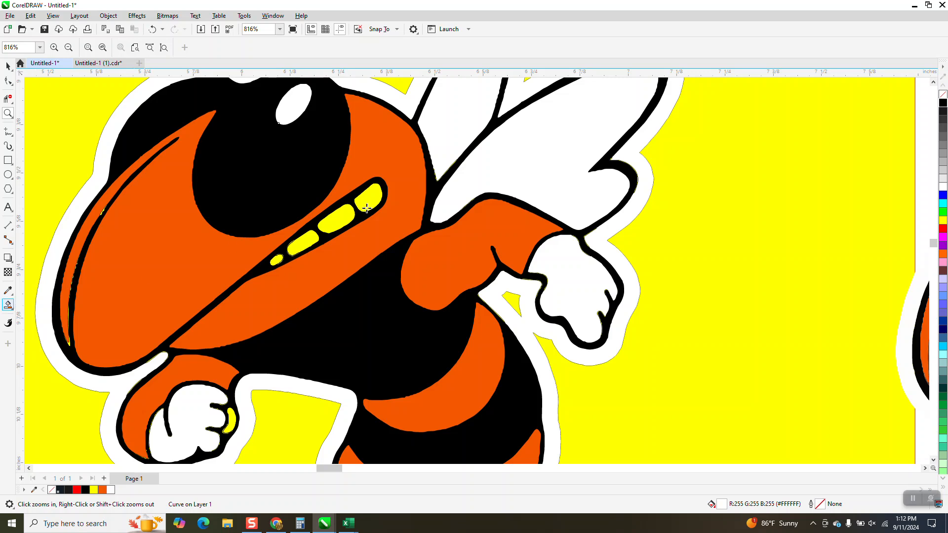
left_click(368, 198)
left_click(342, 219)
left_click(302, 242)
left_click(278, 259)
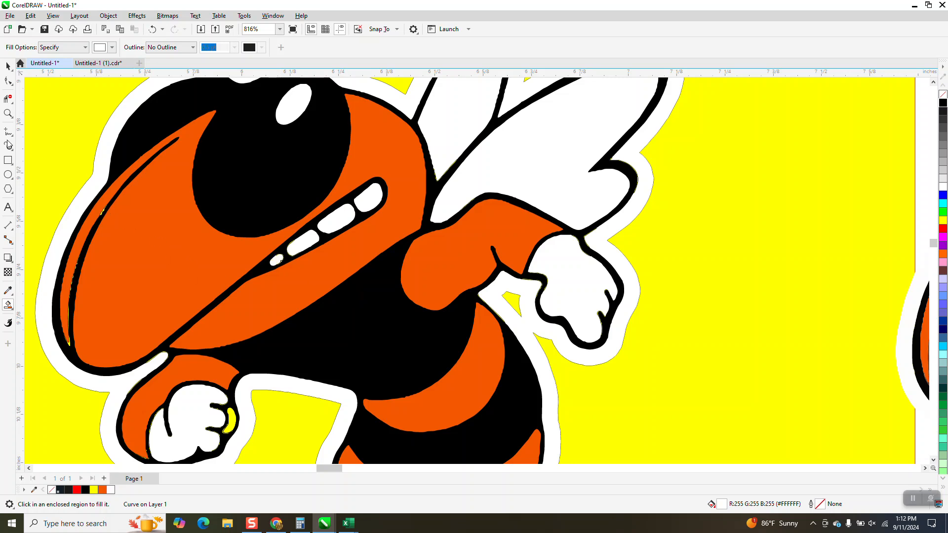
Step: Smart-fill the leftover yellow slivers along the face outline with black
left_click_drag(87, 201, 144, 227)
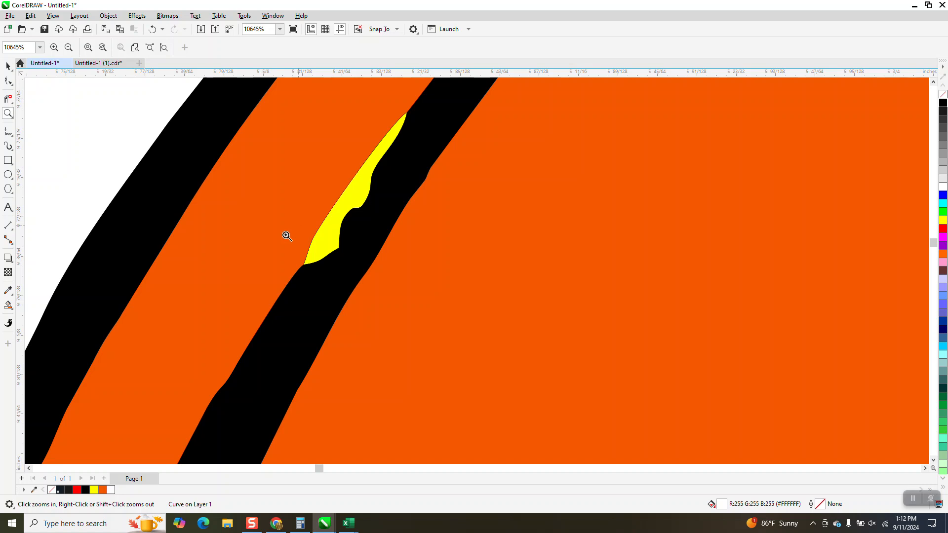
right_click(247, 222)
left_click(9, 306)
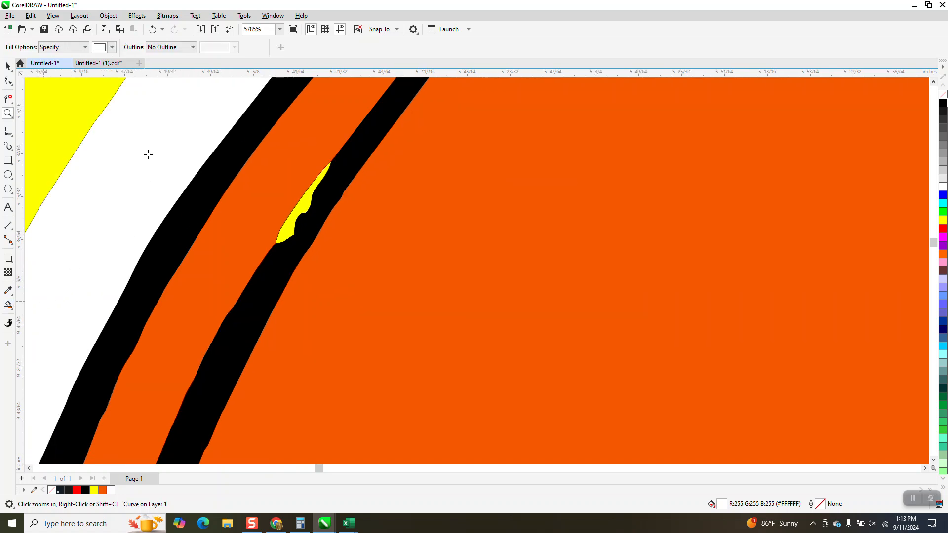
left_click(113, 48)
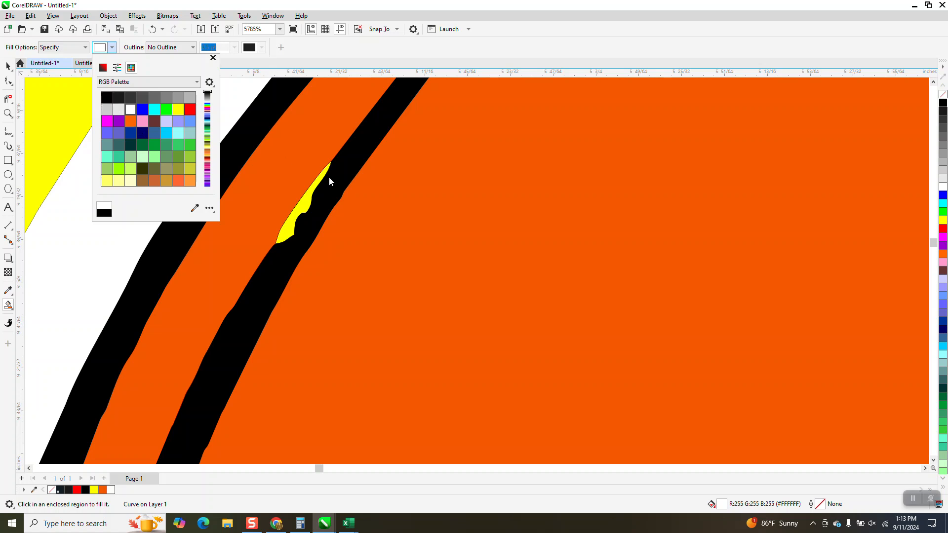
left_click(305, 198)
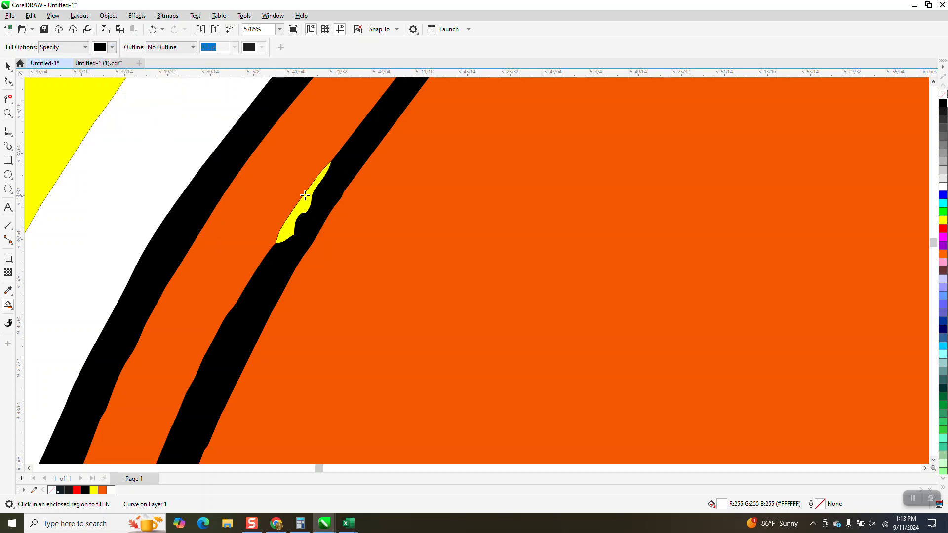
left_click(305, 199)
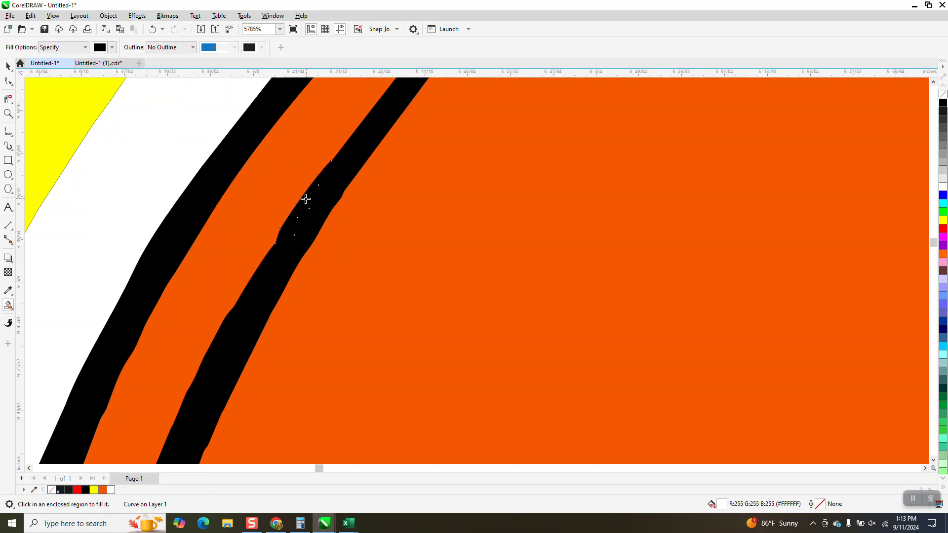
scroll(301, 165, "down", 2)
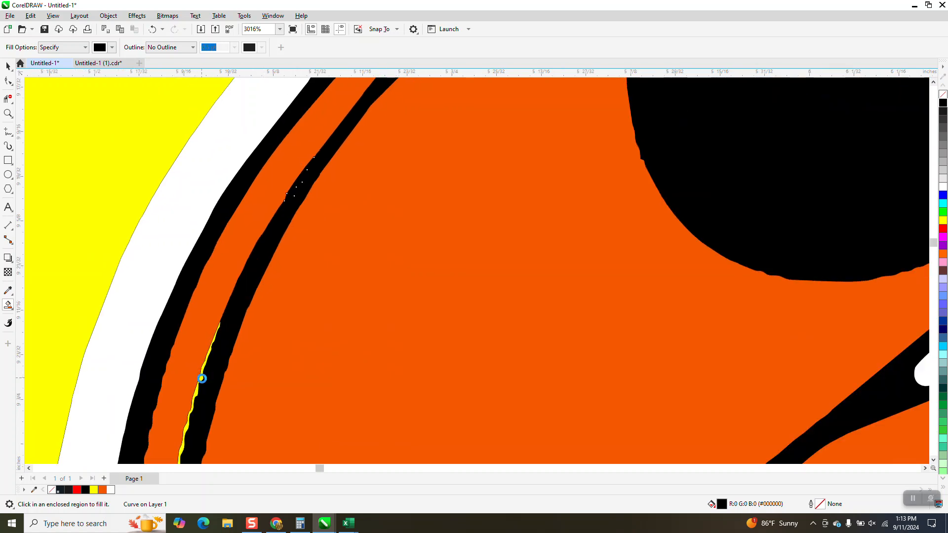
left_click(202, 379)
Step: Smart-fill the yellow gap on the lower fist with white
scroll(183, 332, "down", 4)
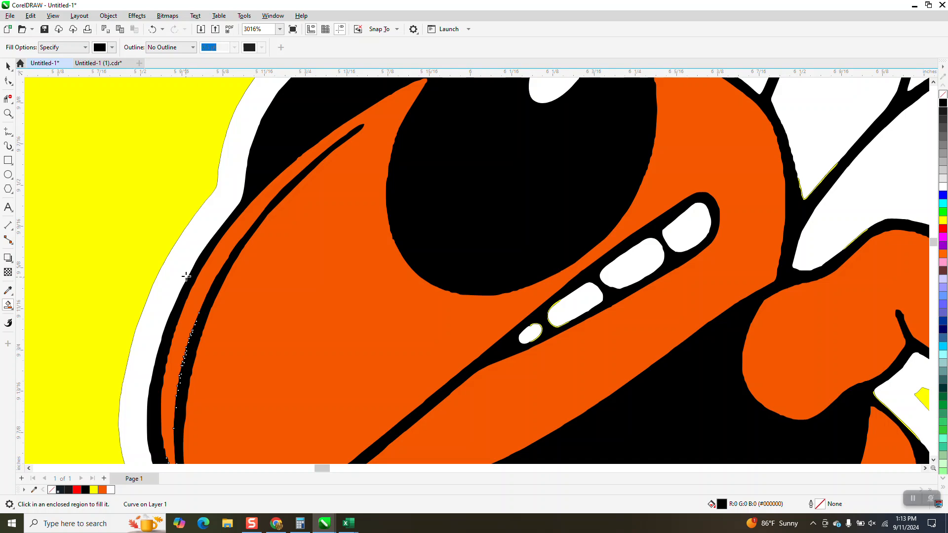
scroll(289, 309, "down", 1)
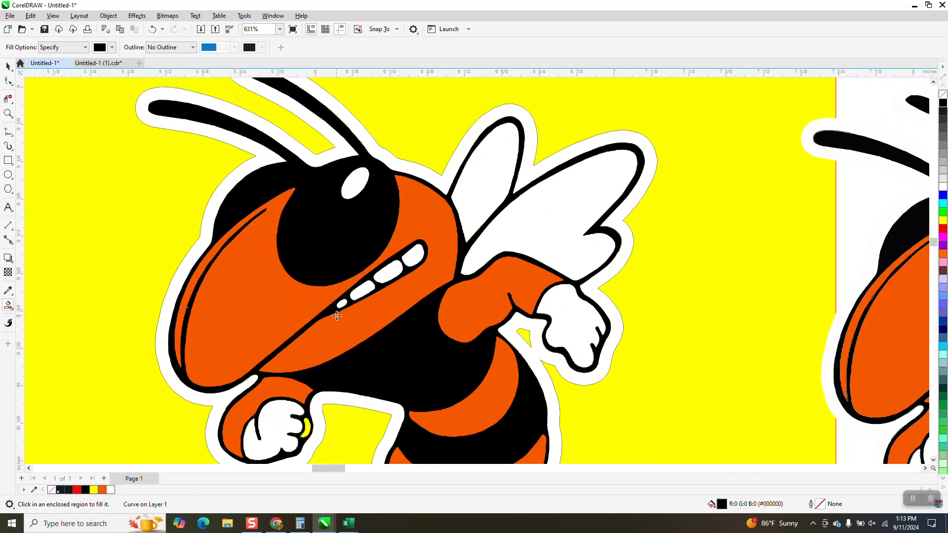
scroll(365, 307, "down", 3)
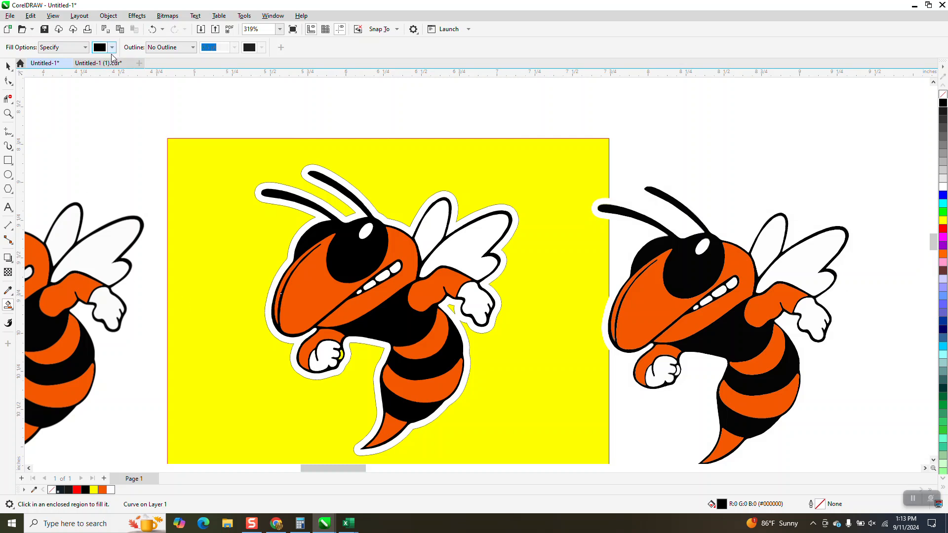
left_click(112, 47)
left_click(130, 109)
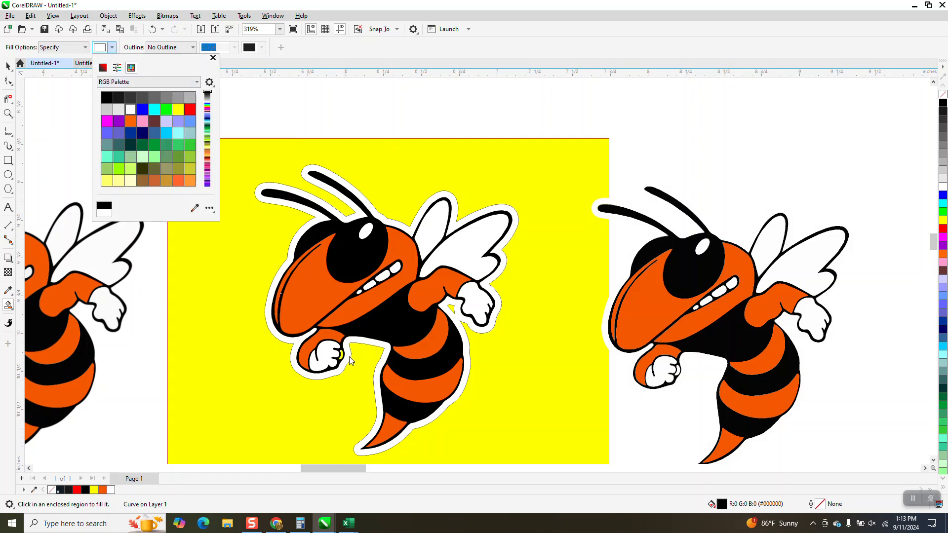
left_click(340, 355)
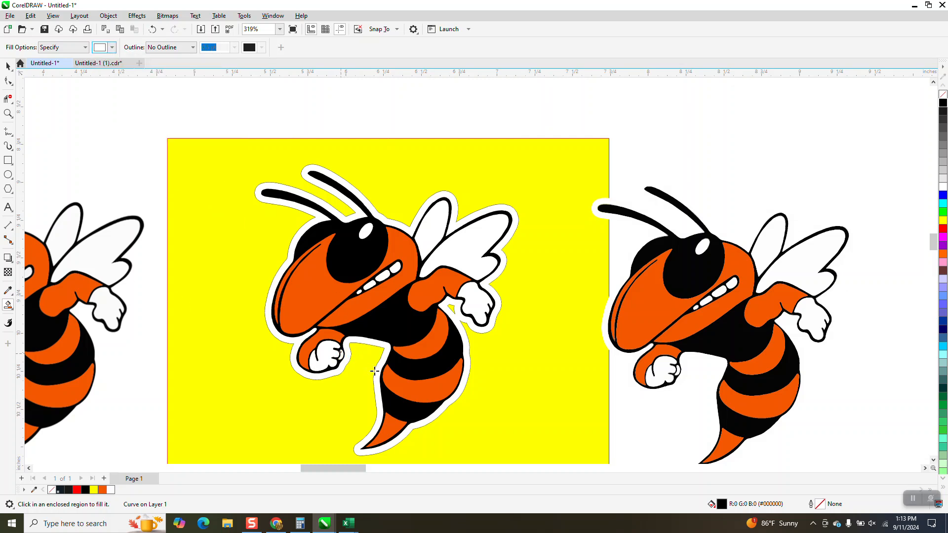
Step: Select the yellow background rectangle and delete it
left_click(8, 66)
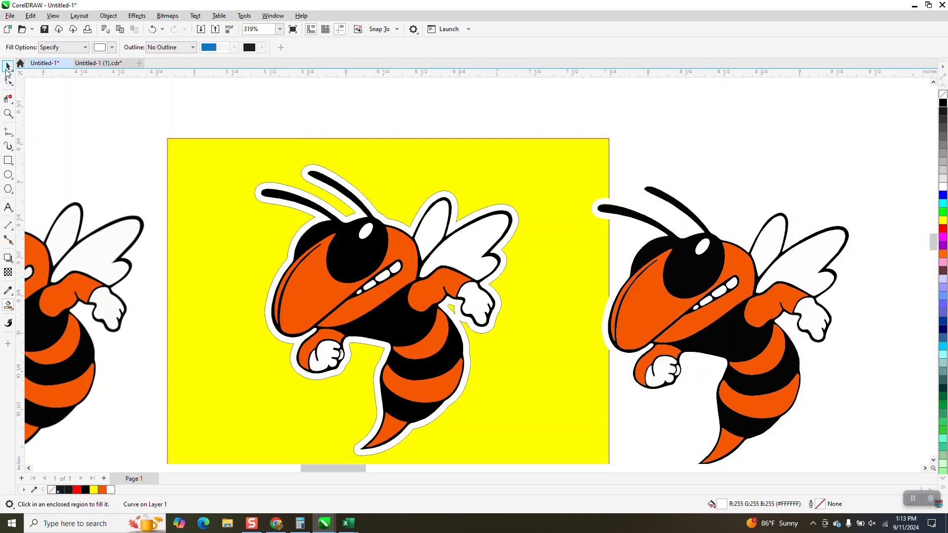
left_click(265, 155)
key("Delete")
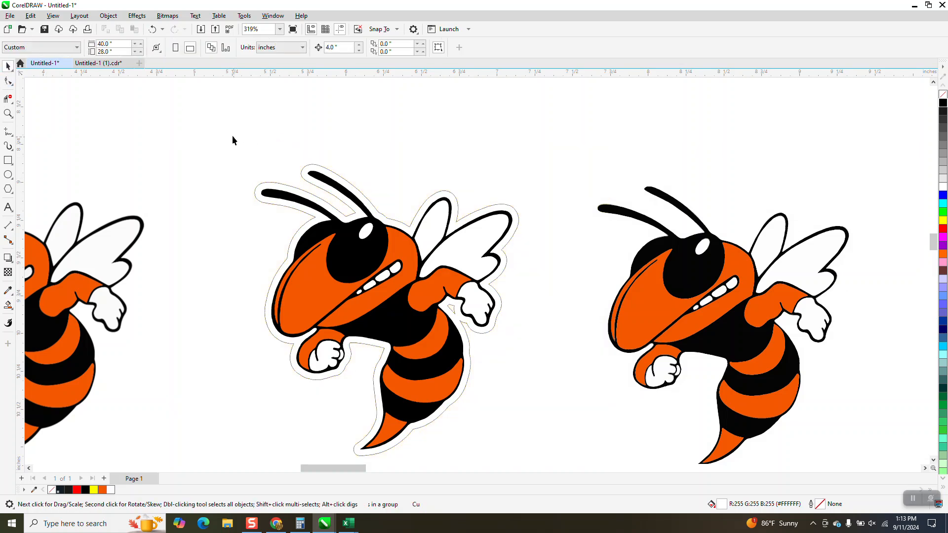
Step: Select all pieces of the filled hornet and remove their outlines
scroll(235, 133, "down", 2)
left_click_drag(220, 122, 455, 377)
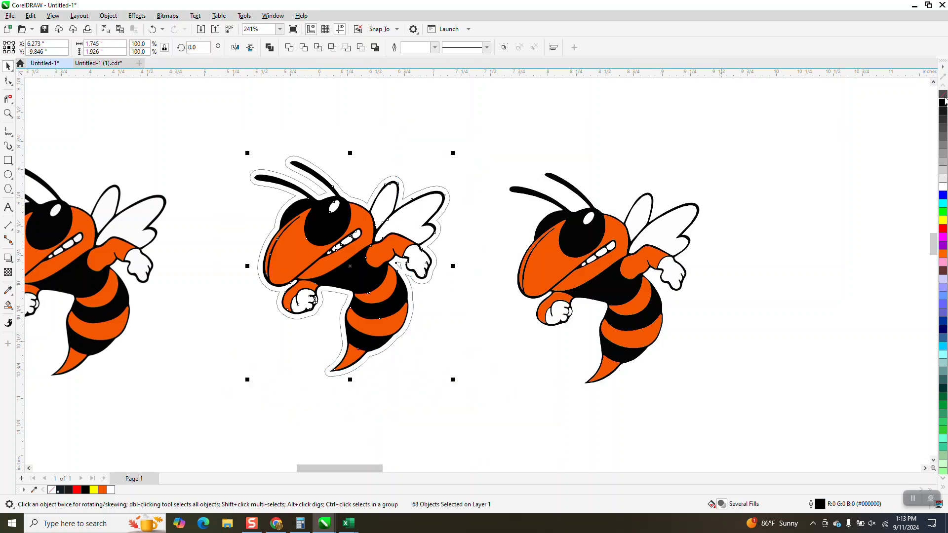
right_click(942, 96)
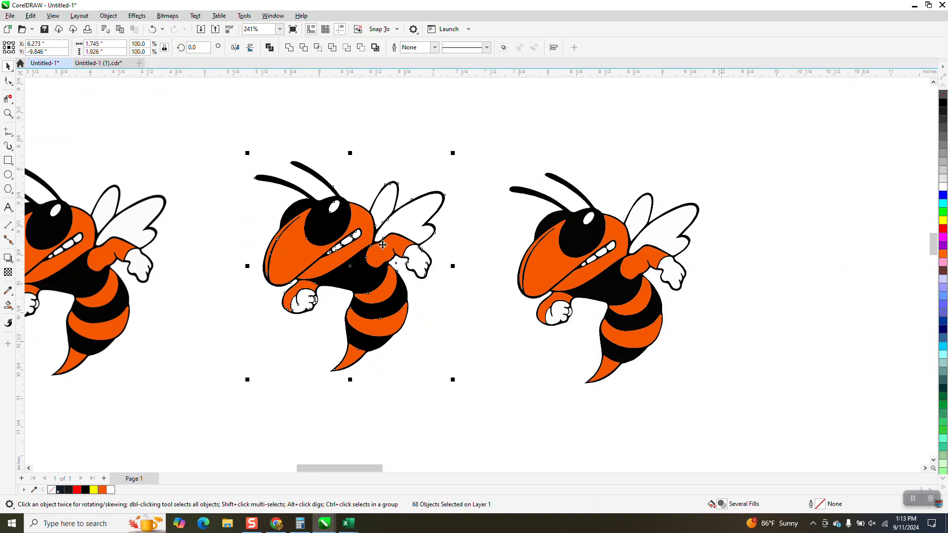
Step: Group all the selected hornet pieces together
left_click(112, 20)
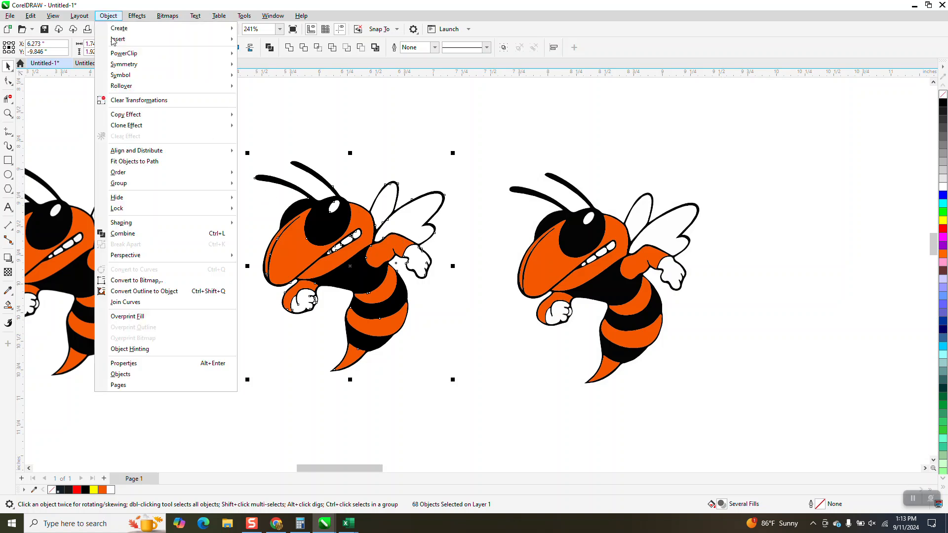
mouse_move(164, 187)
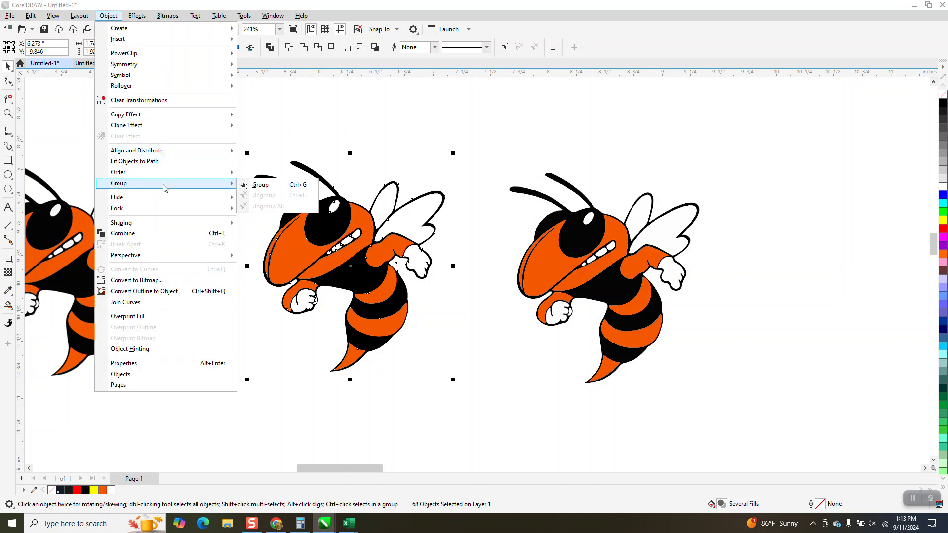
left_click(260, 185)
Step: Break the "THEY NOT LIKE US" text apart into separate words
scroll(361, 167, "down", 2)
scroll(414, 139, "down", 2)
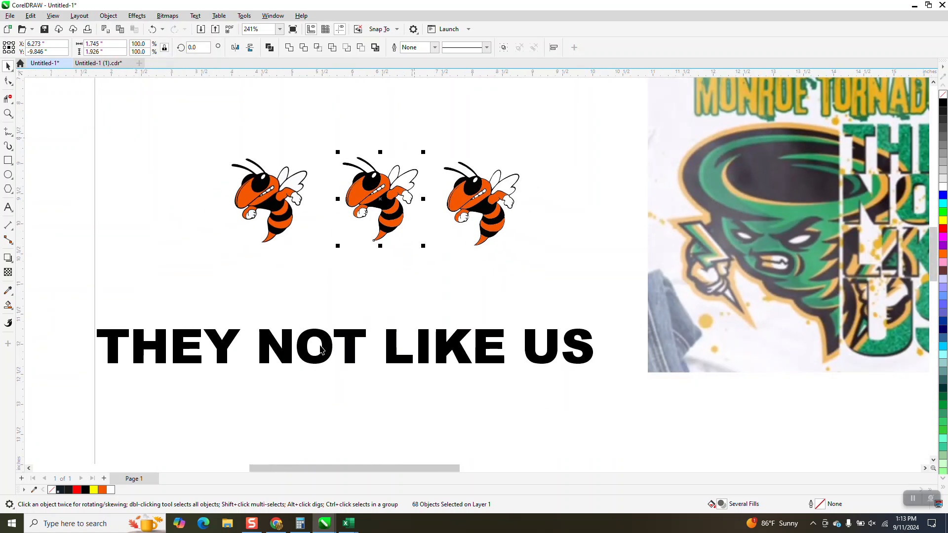
left_click(348, 342)
left_click_drag(358, 302, 359, 301)
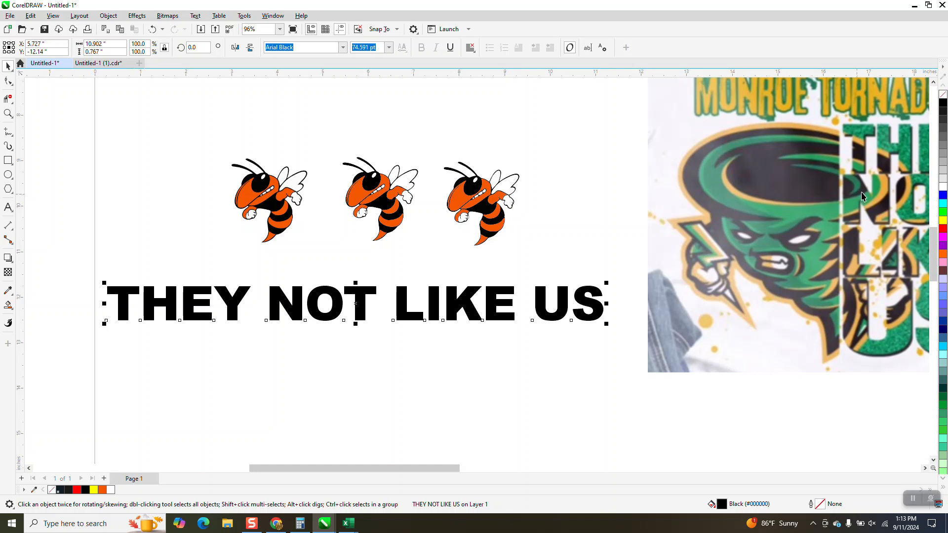
left_click(196, 16)
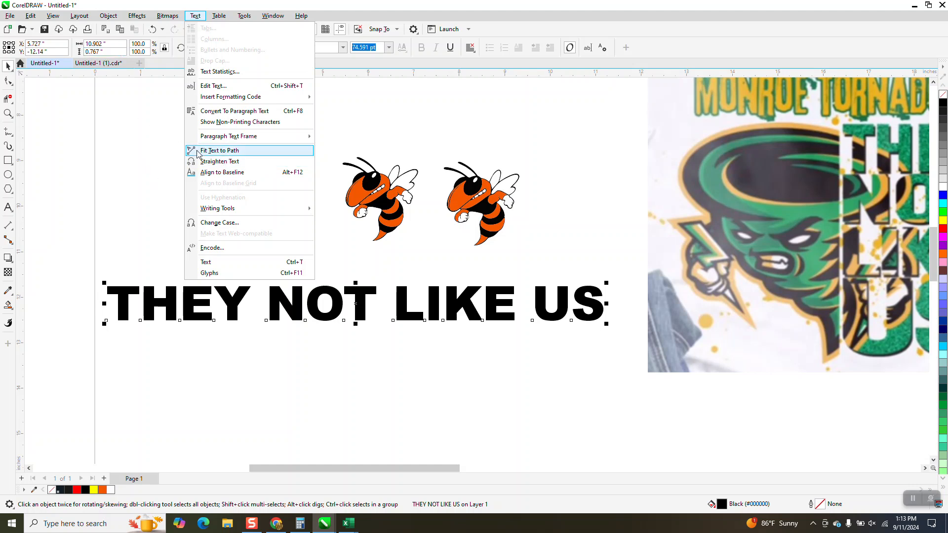
left_click(218, 151)
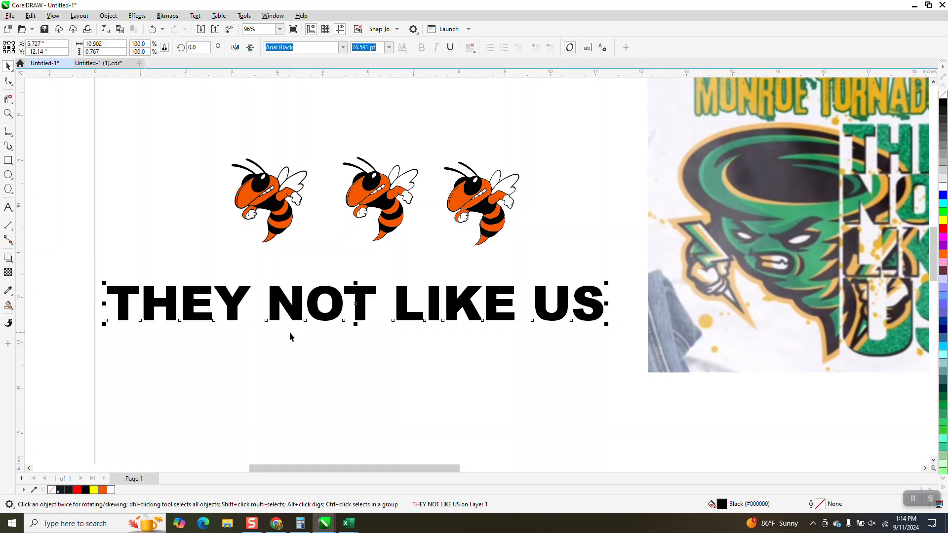
key("ctrl+k")
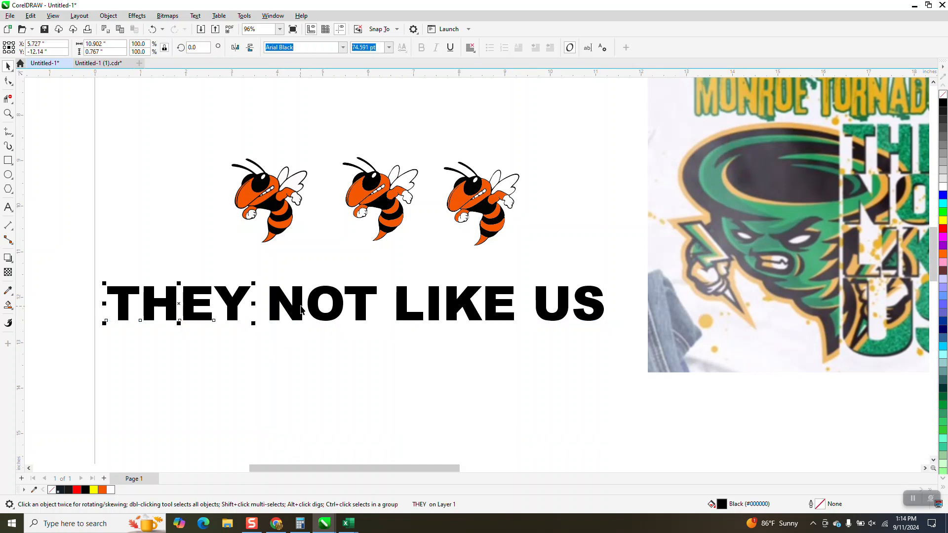
Step: Stack the words NOT, LIKE and US vertically beneath THEY
left_click_drag(302, 310, 154, 354)
left_click_drag(402, 318, 124, 404)
left_click_drag(558, 321, 166, 440)
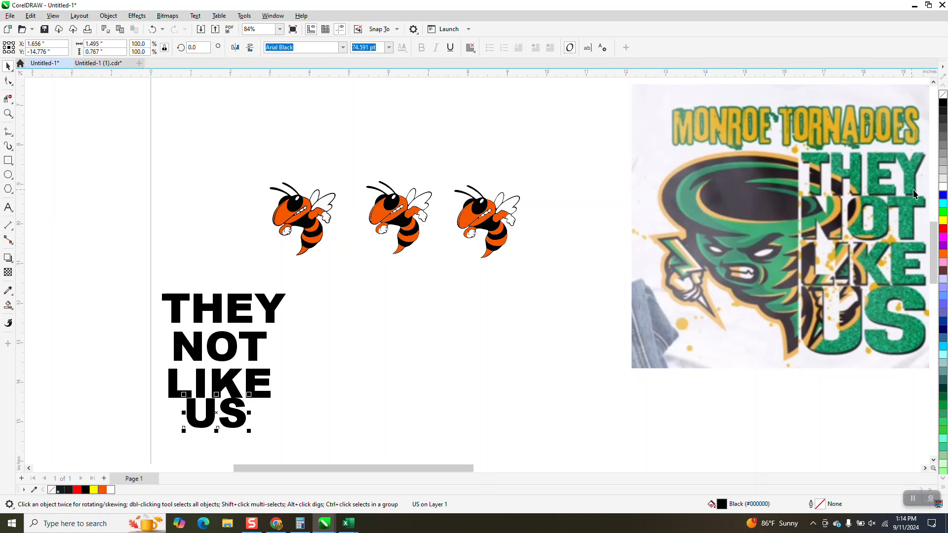
Step: Scale the word THEY to 6 inches wide and move it up above NOT
left_click(267, 306)
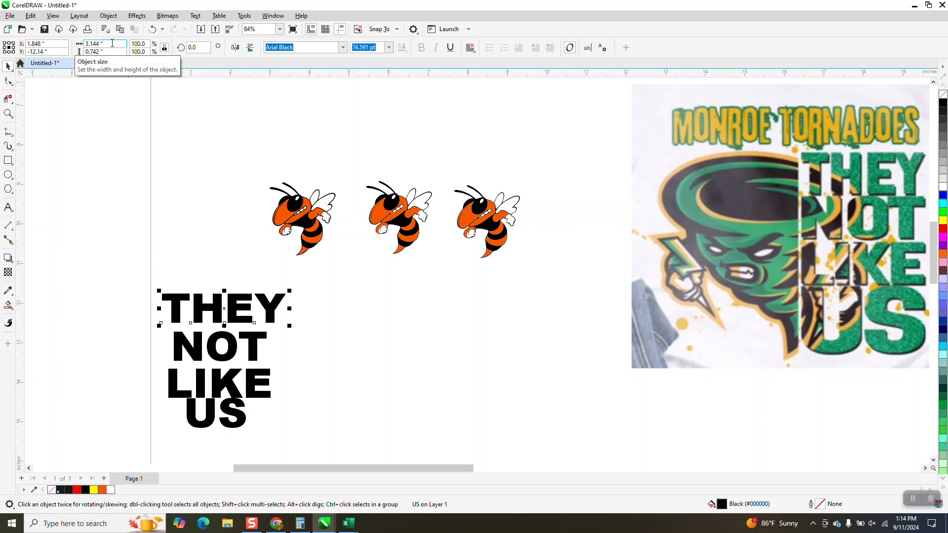
left_click_drag(112, 43, 79, 44)
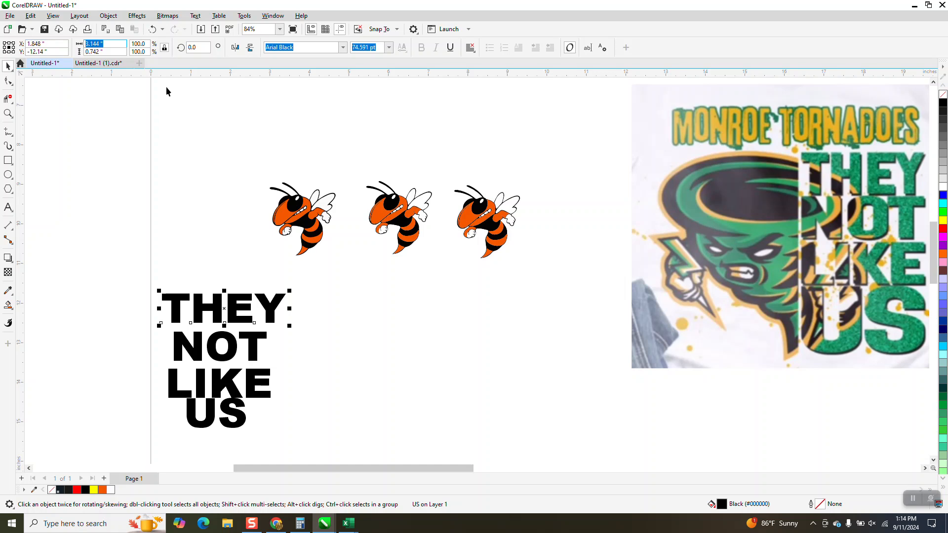
type("6")
key("Return")
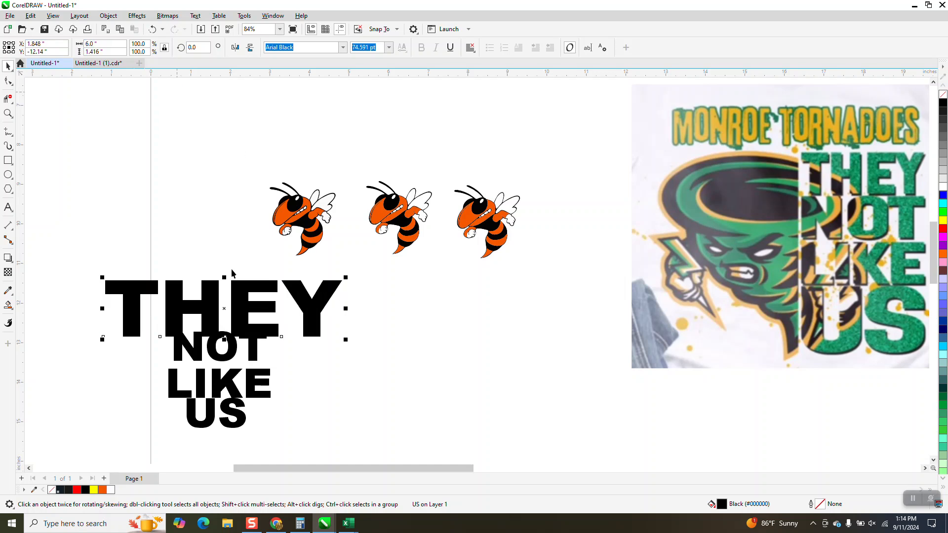
left_click_drag(241, 285, 254, 256)
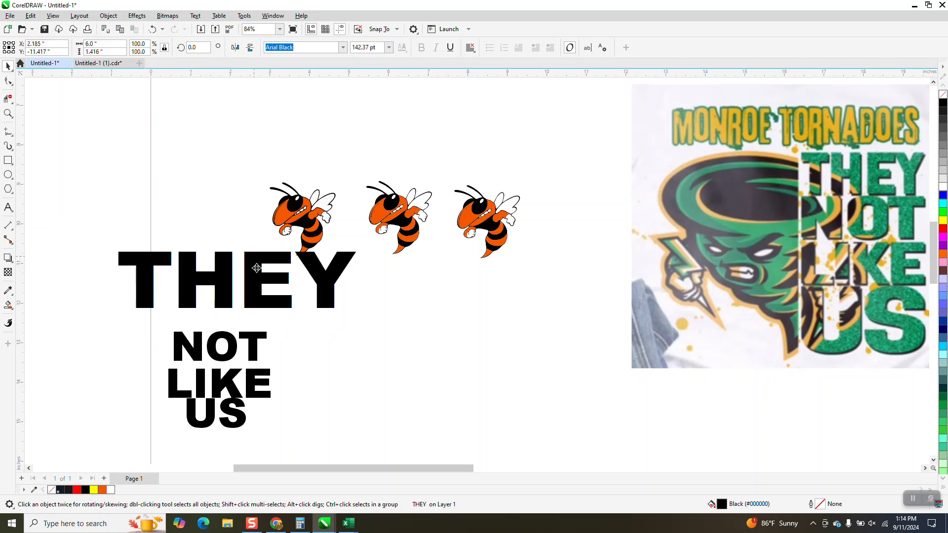
Step: Scale the word NOT to 6 inches wide
left_click(250, 332)
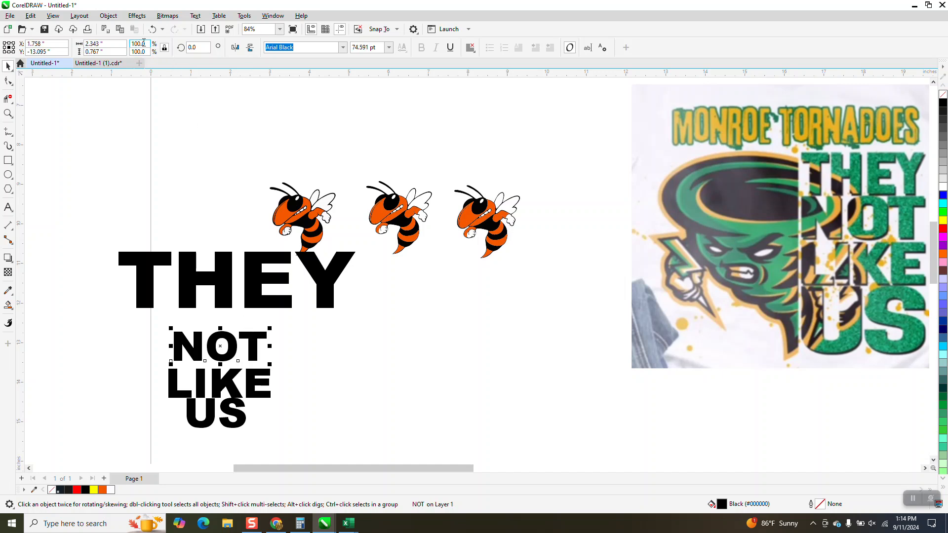
left_click_drag(116, 44, 55, 49)
type("6")
key("Return")
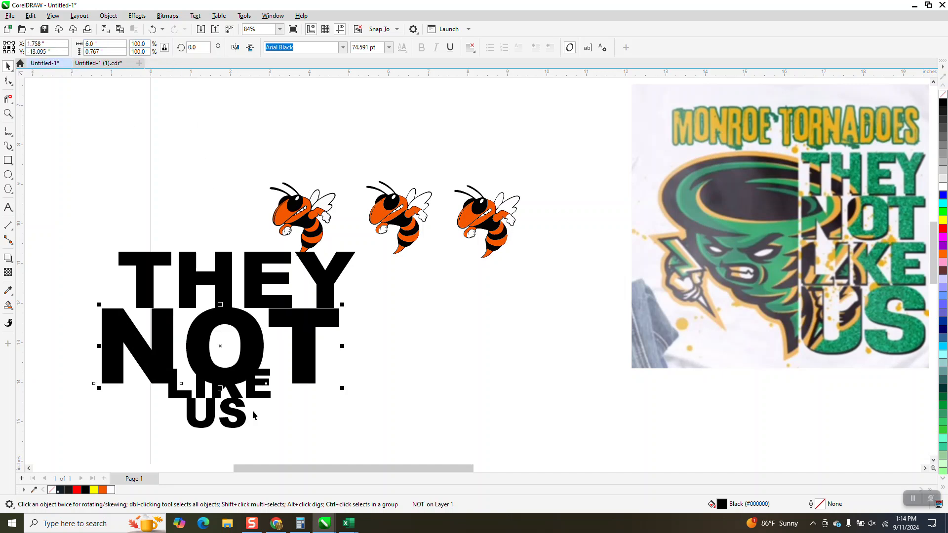
Step: Scale the word LIKE to 6 inches wide
left_click(258, 394)
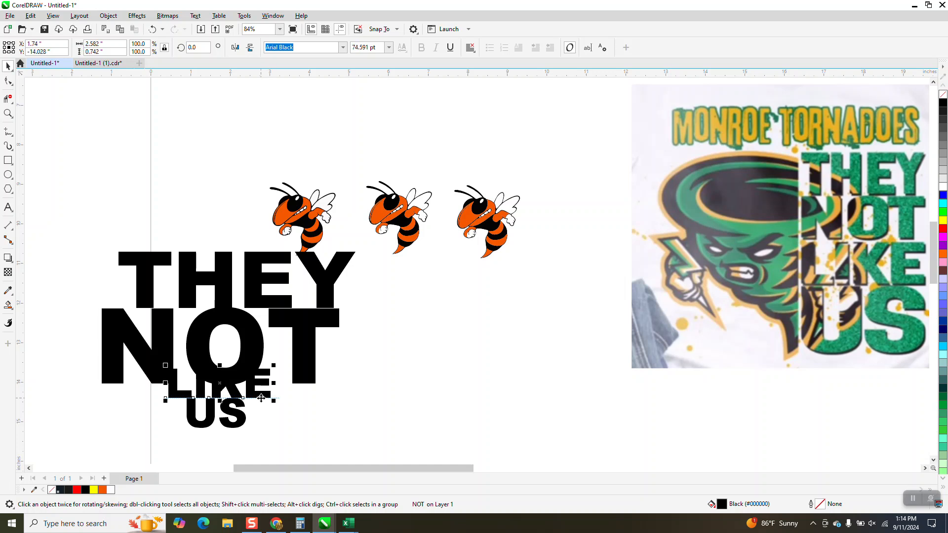
left_click(107, 43)
type("6")
key("Return")
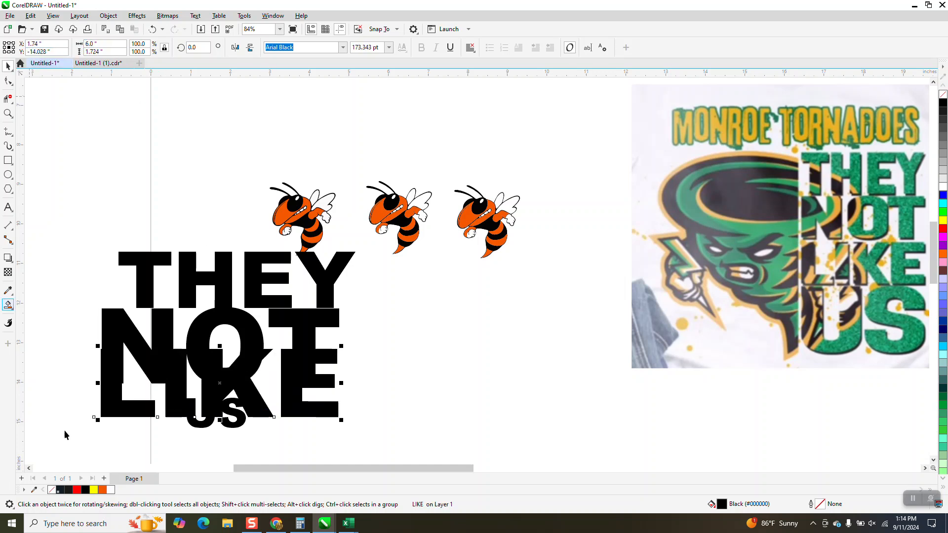
Step: Scale the word US to 6 inches wide
left_click(244, 425)
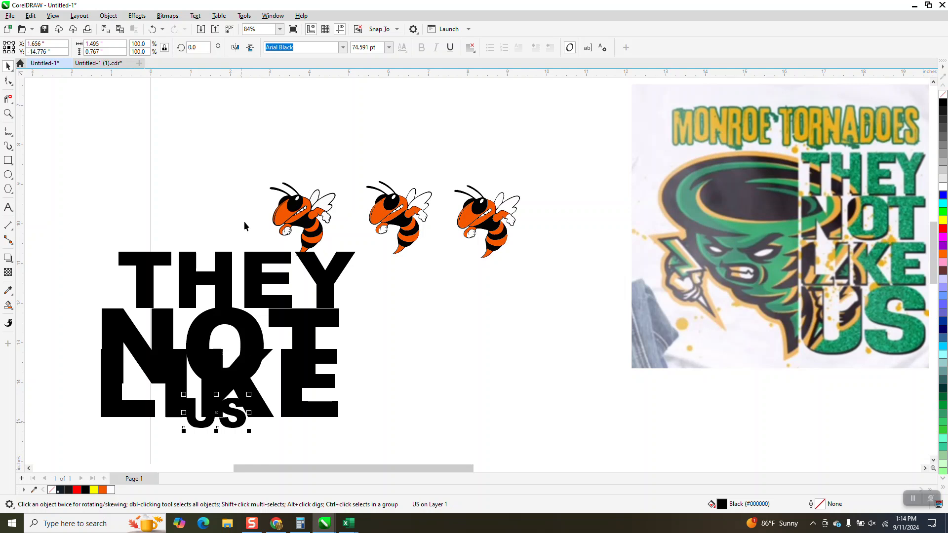
left_click(114, 46)
type("6")
key("Return")
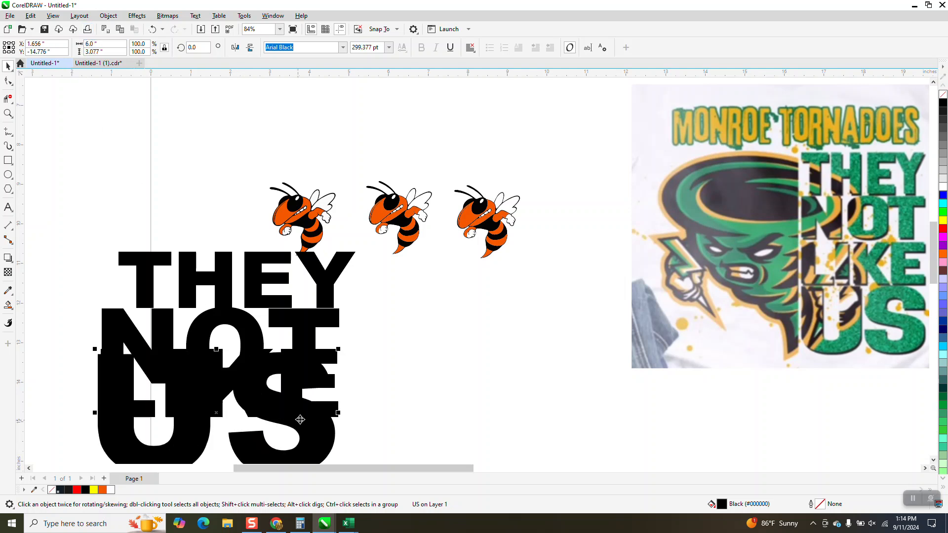
Step: Move US and LIKE down so they stack below NOT
scroll(329, 422, "down", 1)
scroll(329, 422, "down", 2)
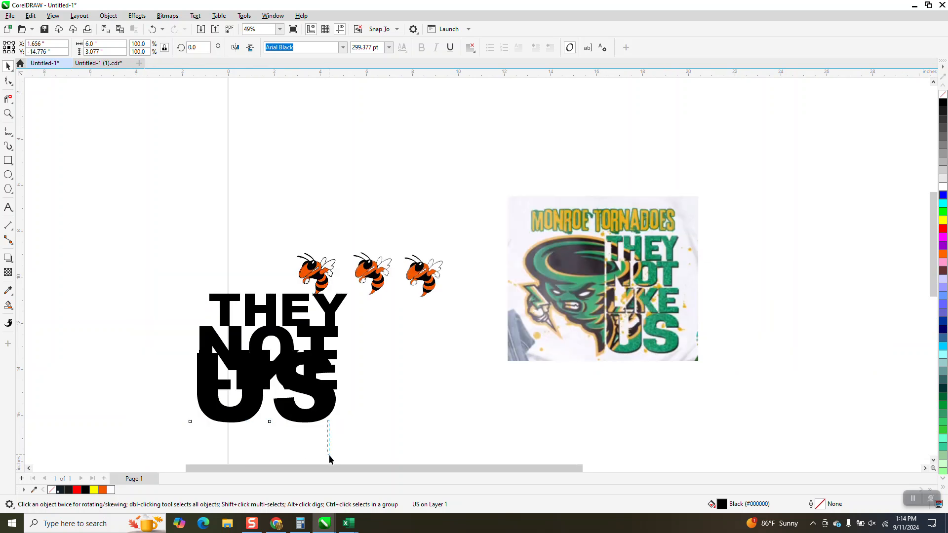
left_click_drag(324, 366, 326, 417)
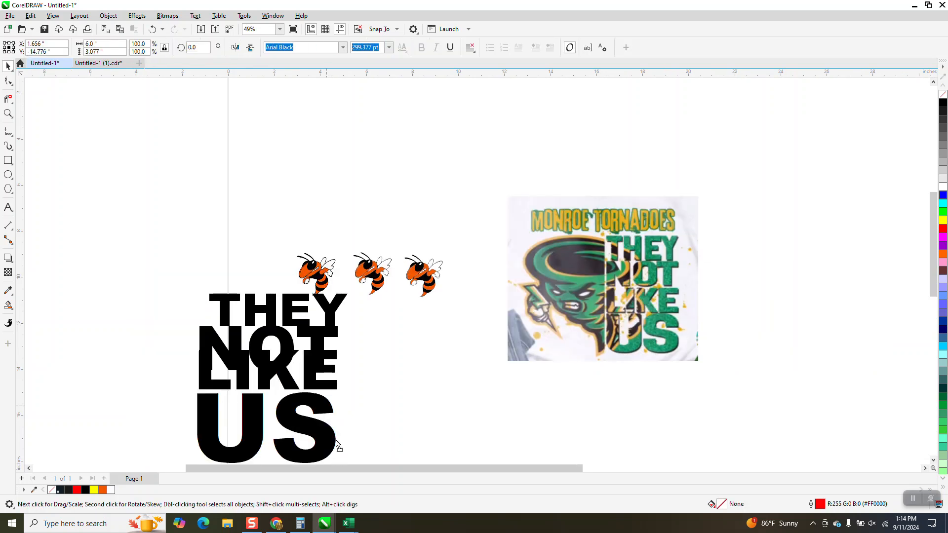
left_click_drag(311, 383, 312, 399)
Step: Shift THEY and NOT slightly left to line them up with the words below
left_click(8, 113)
scroll(238, 296, "down", 3)
left_click_drag(186, 271, 405, 452)
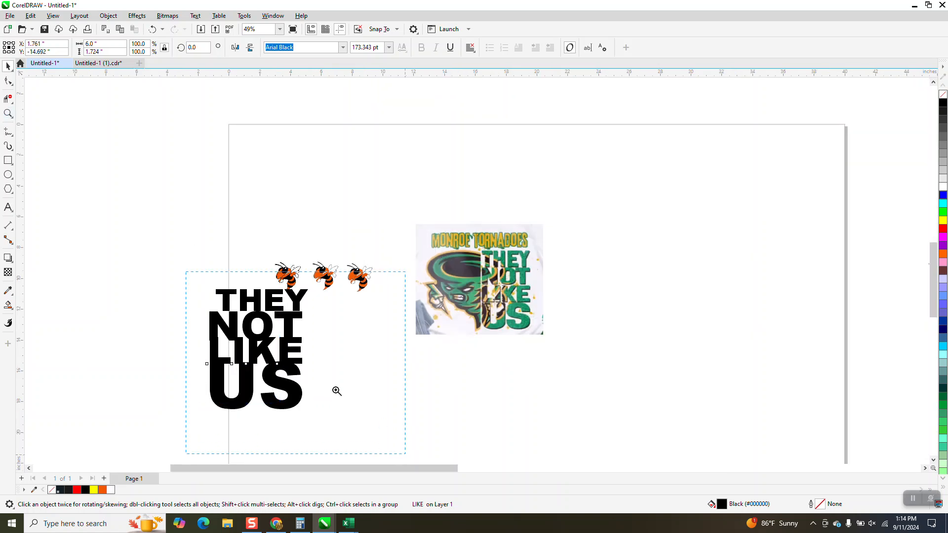
left_click(8, 66)
key("z")
left_click_drag(337, 145, 313, 142)
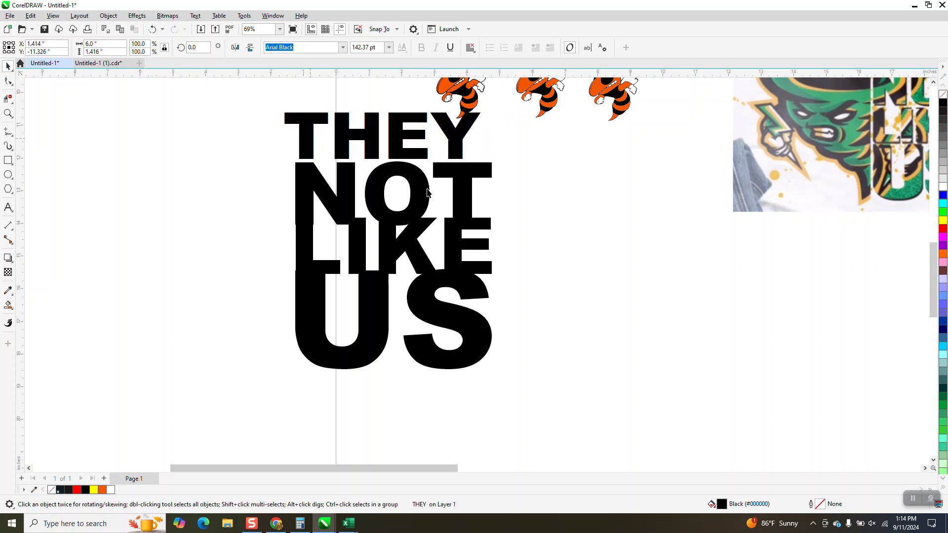
left_click(459, 184)
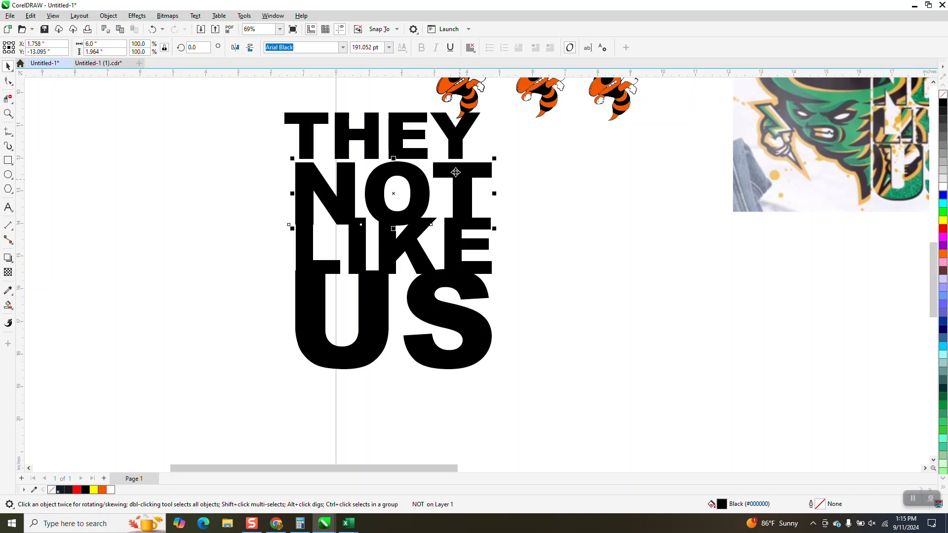
left_click(467, 148)
left_click(477, 171)
left_click_drag(321, 196, 311, 195)
scroll(272, 118, "down", 1)
left_click_drag(275, 116, 482, 351)
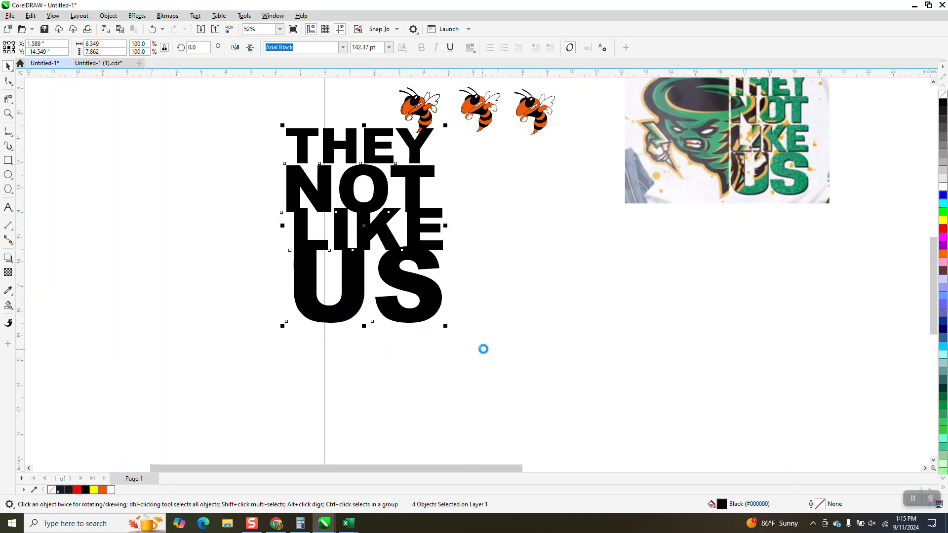
left_click(470, 276)
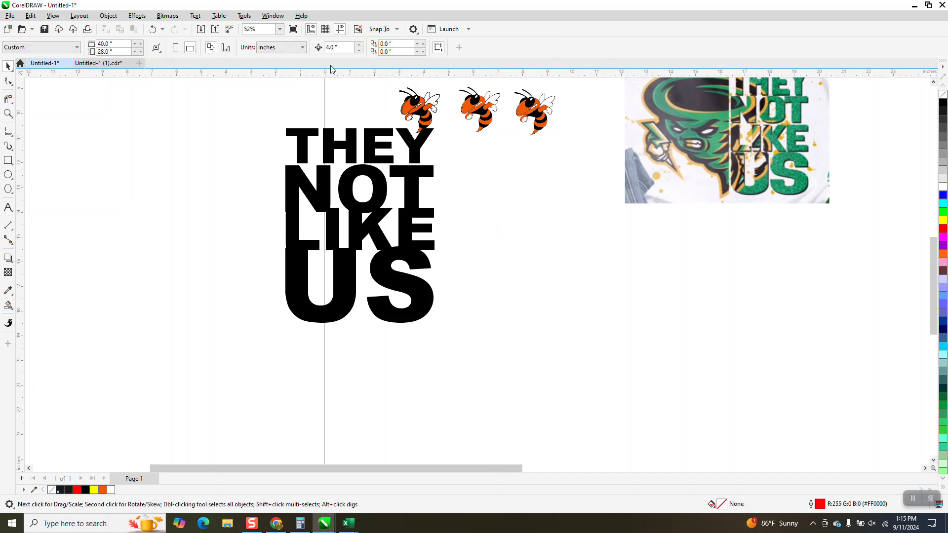
key("BackSpace")
Step: Nudge US down below LIKE in small steps
left_click(420, 289)
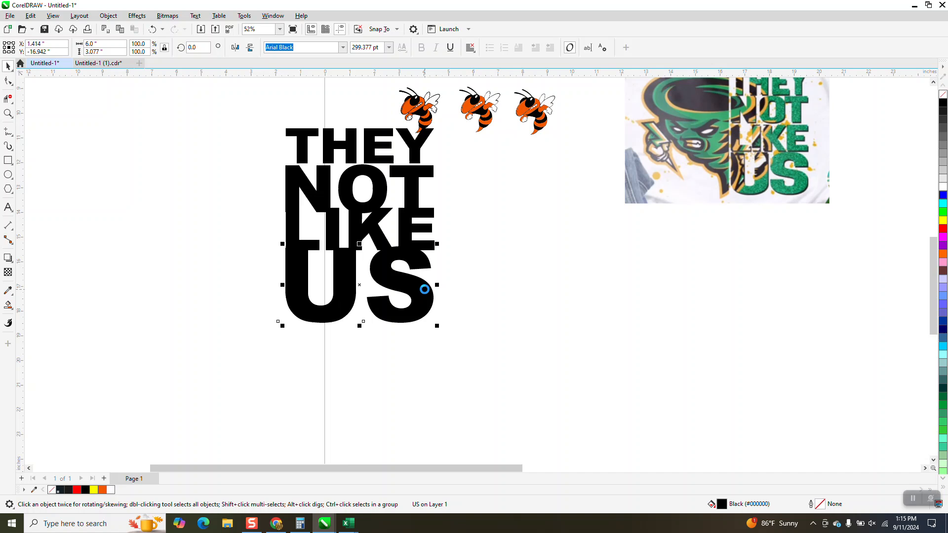
key("Right")
key("Right")
key("Left")
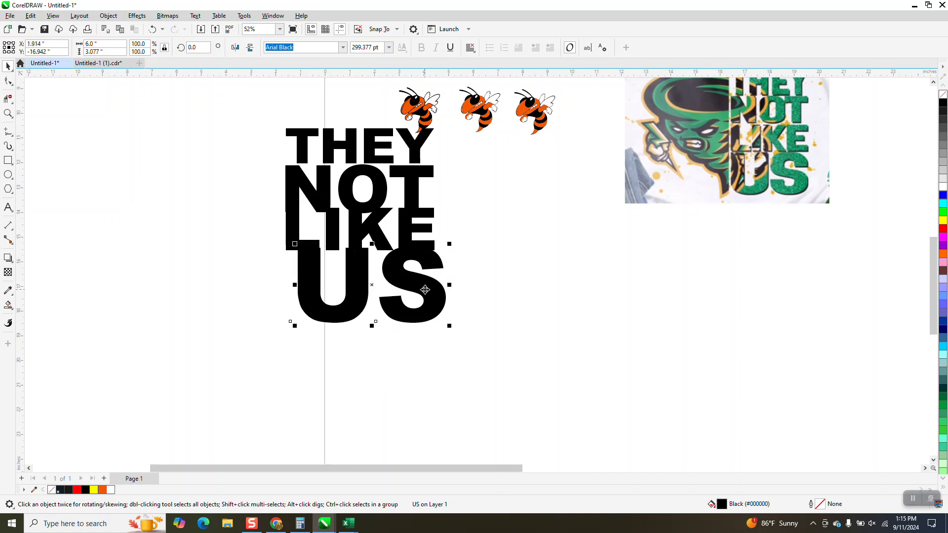
key("Left")
key("Down")
key("Down")
key("Down")
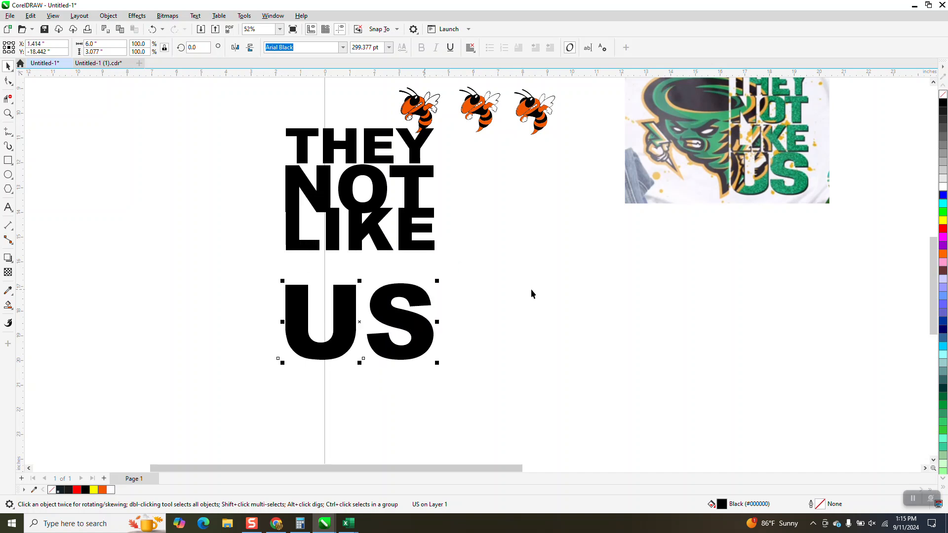
scroll(427, 241, "down", 1)
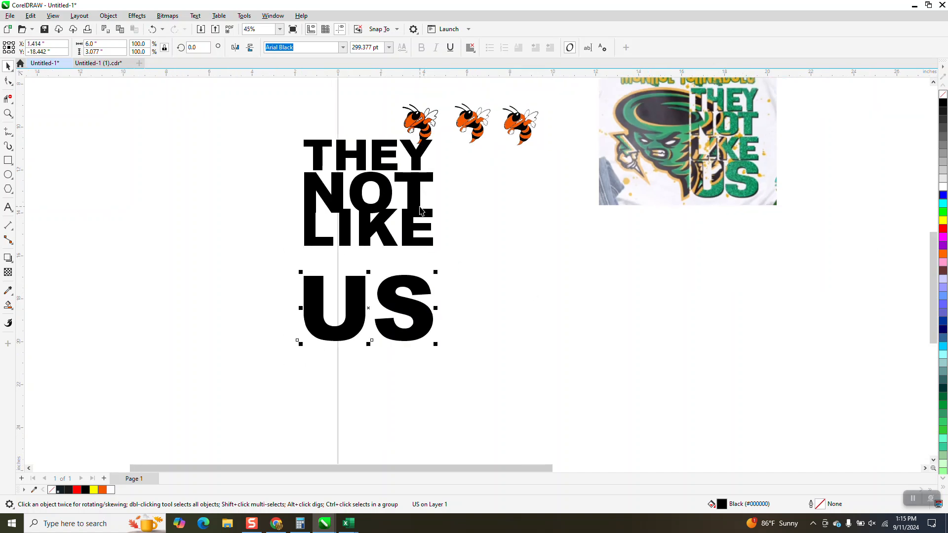
key("Up")
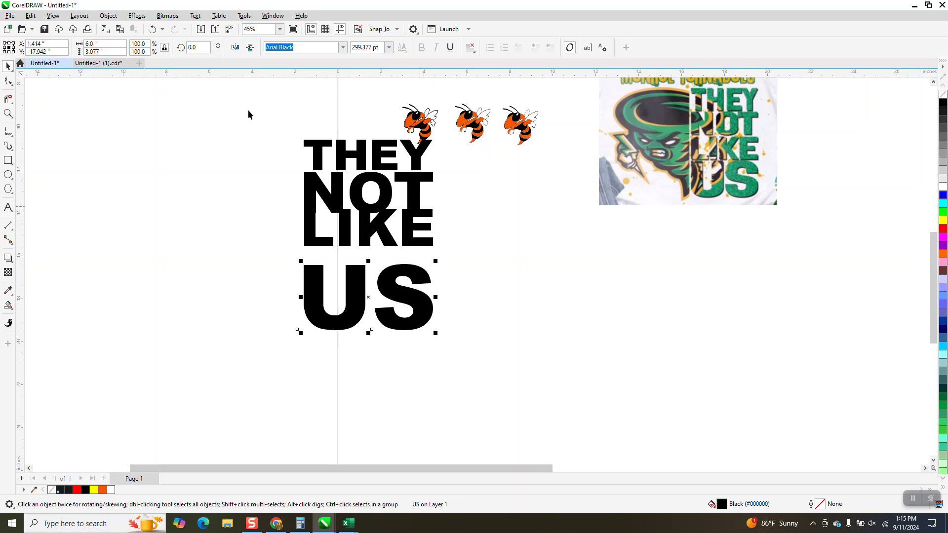
Step: Move one hornet mascot off to the left of the text
left_click_drag(423, 127, 180, 133)
Step: Select the four words and distribute them evenly in a vertical stack with Align and Distribute
left_click_drag(282, 119, 473, 340)
left_click(273, 16)
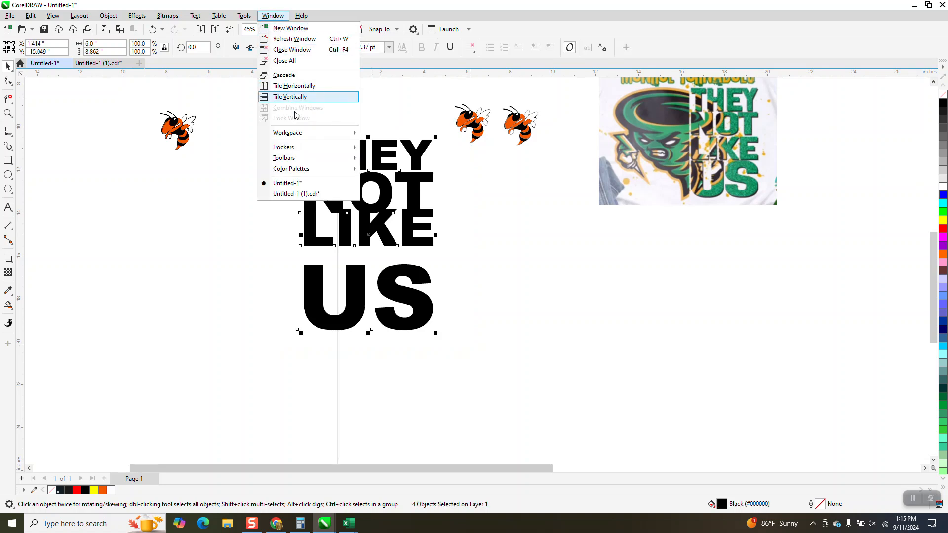
mouse_move(294, 150)
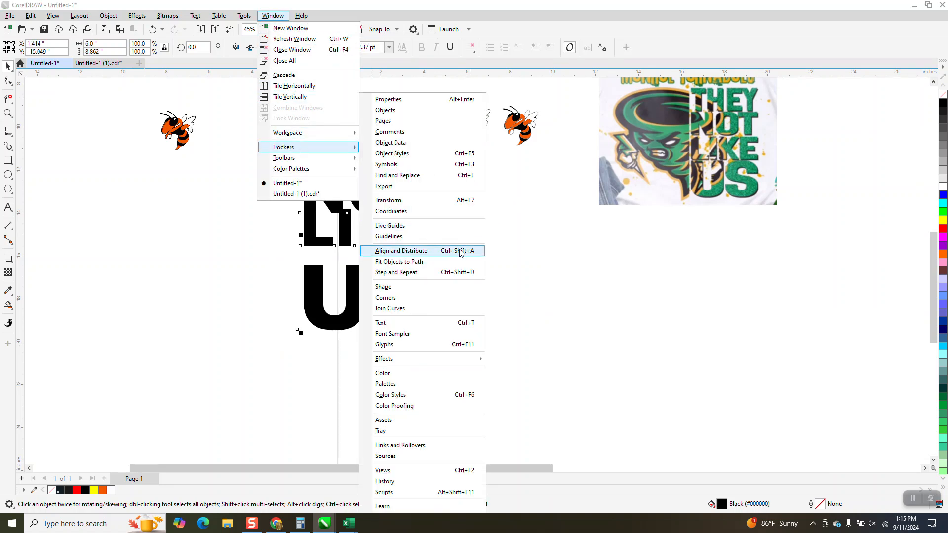
left_click(444, 253)
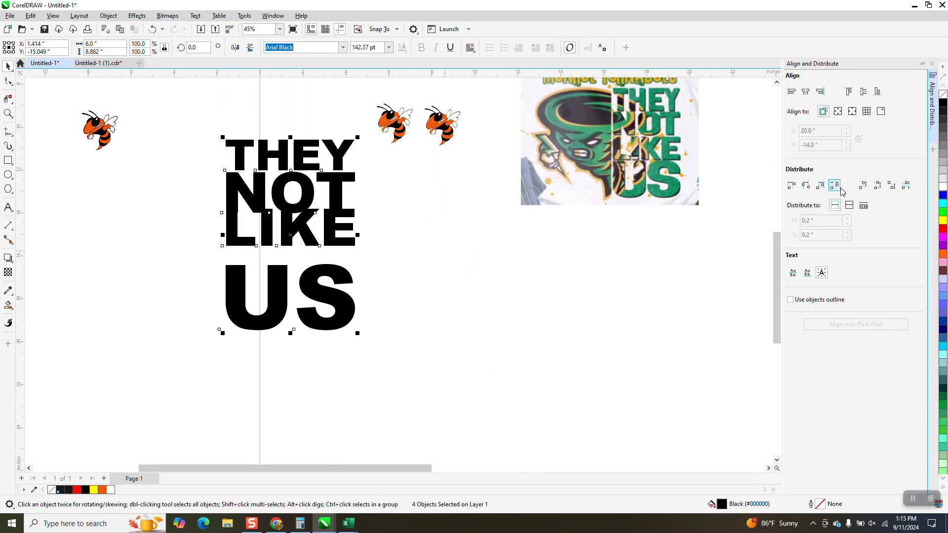
left_click(867, 189)
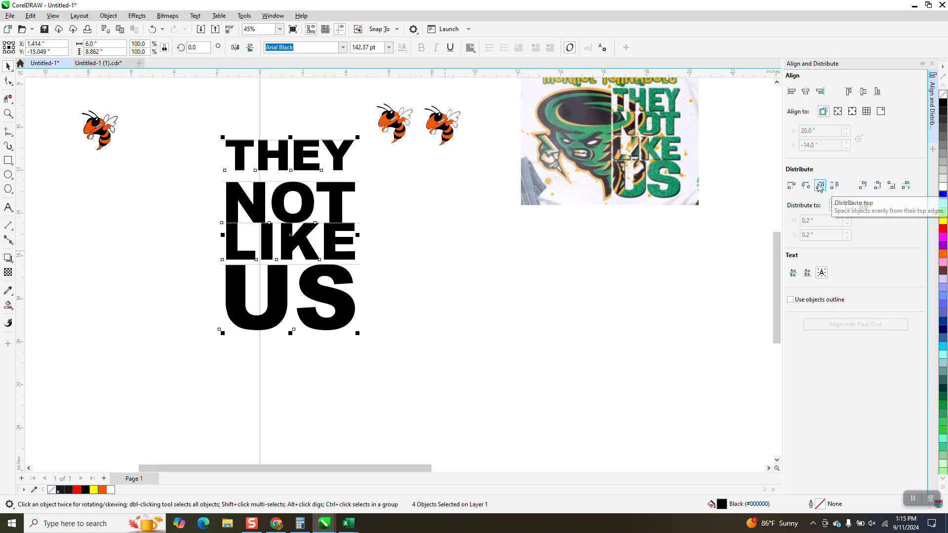
left_click(877, 188)
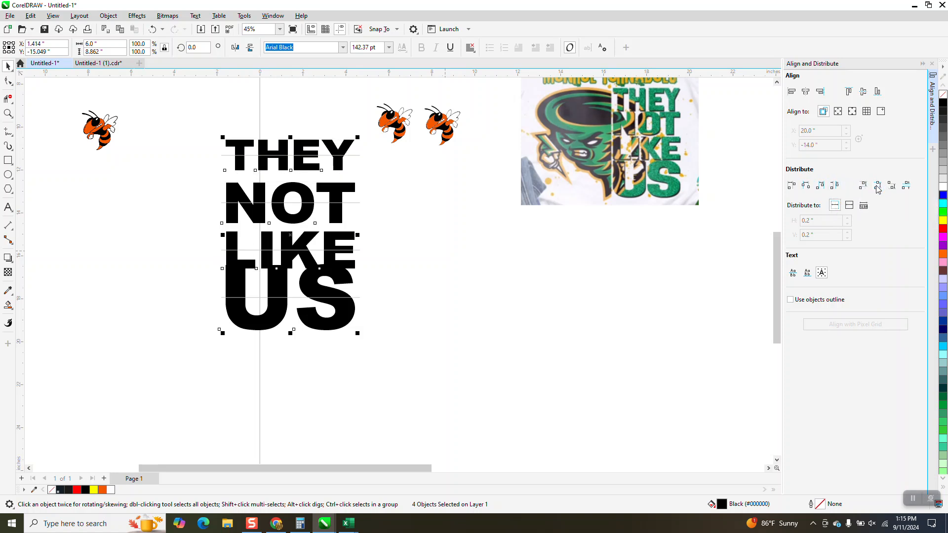
left_click(907, 187)
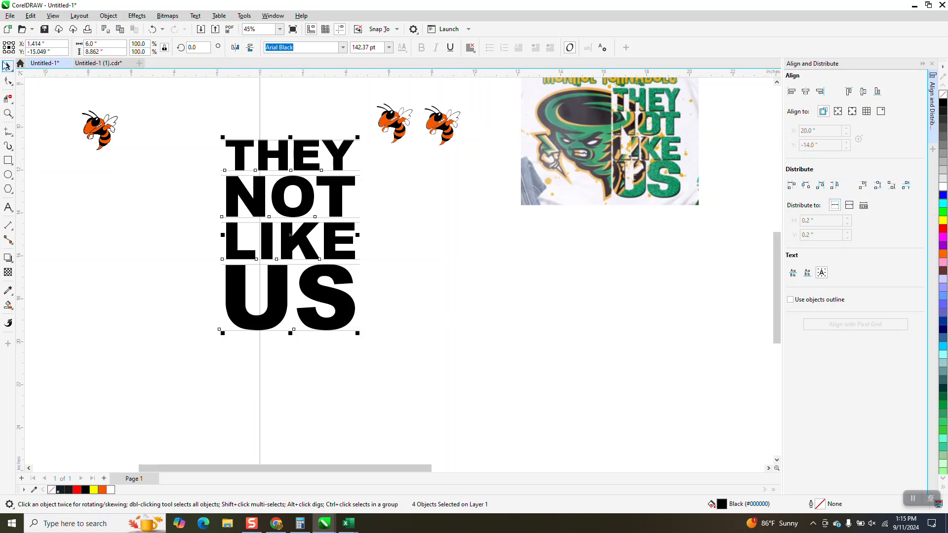
Step: Remove the fill from the four words so only their outlines remain
scroll(215, 165, "down", 1)
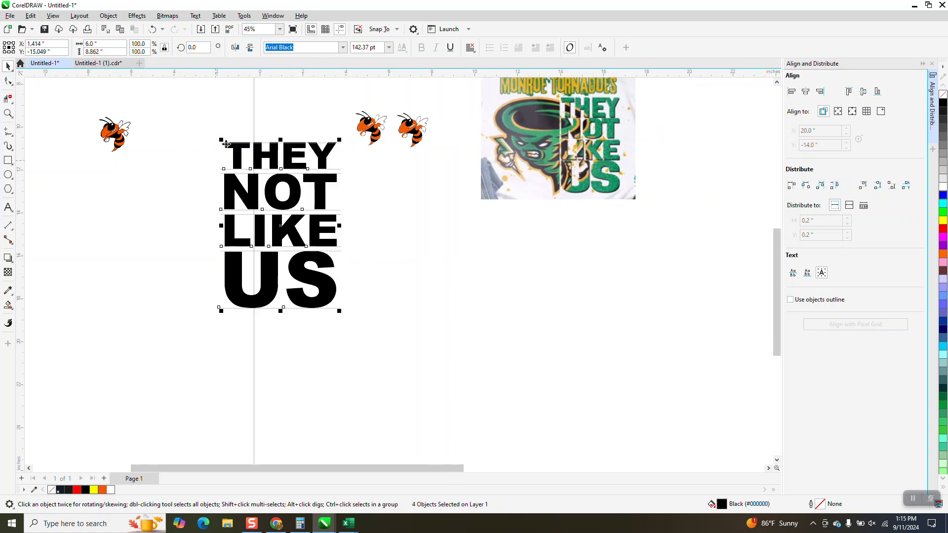
left_click_drag(200, 133, 356, 322)
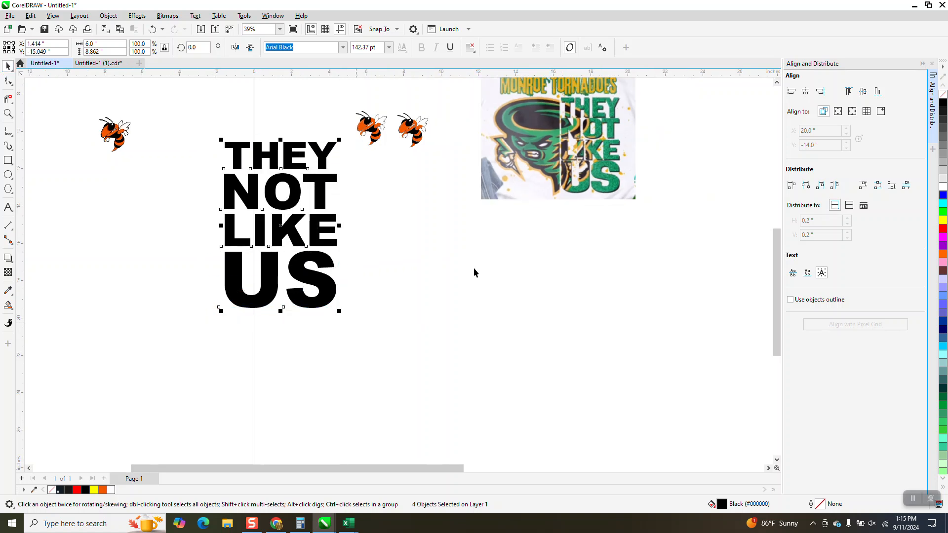
left_click(943, 94)
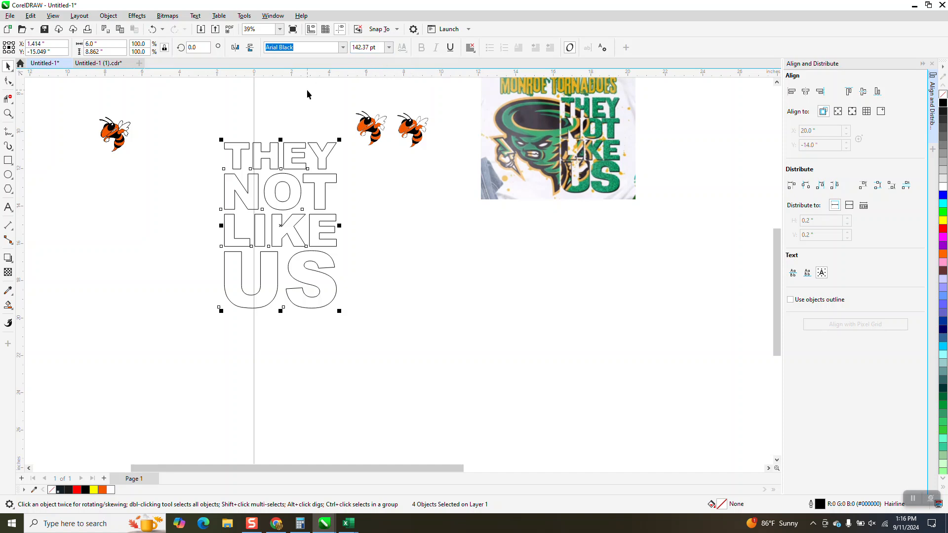
Step: Convert the four words to curves
left_click_drag(209, 132, 360, 318)
left_click(108, 16)
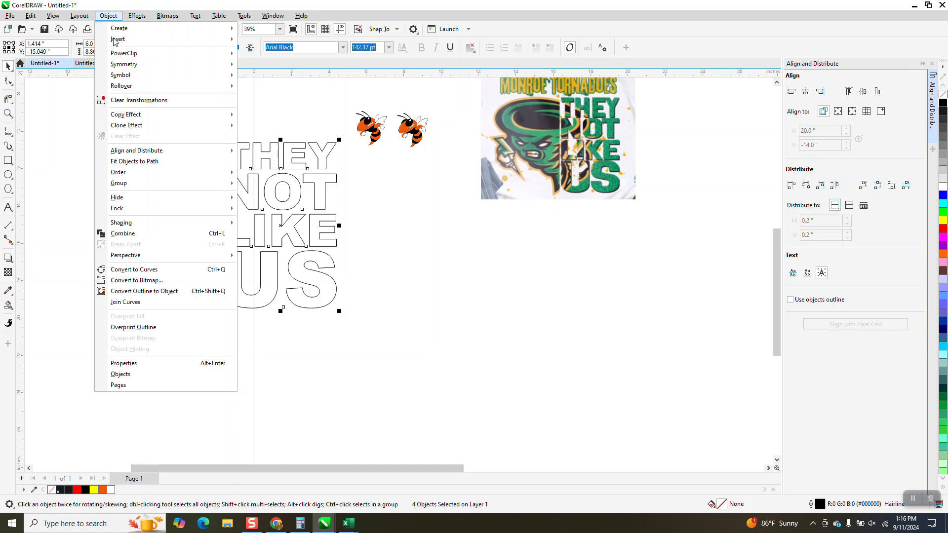
left_click(158, 271)
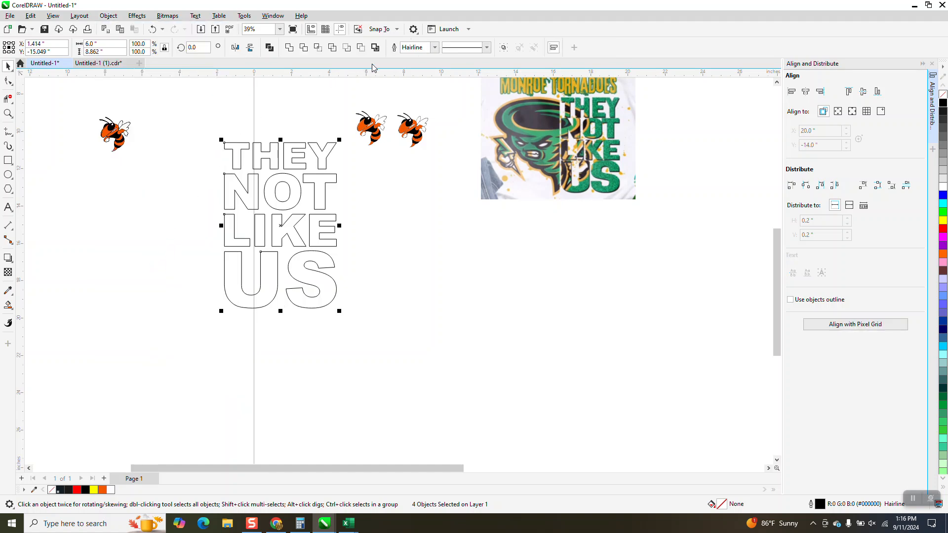
Step: Set the words' outline width to 4.0 pt
left_click(435, 49)
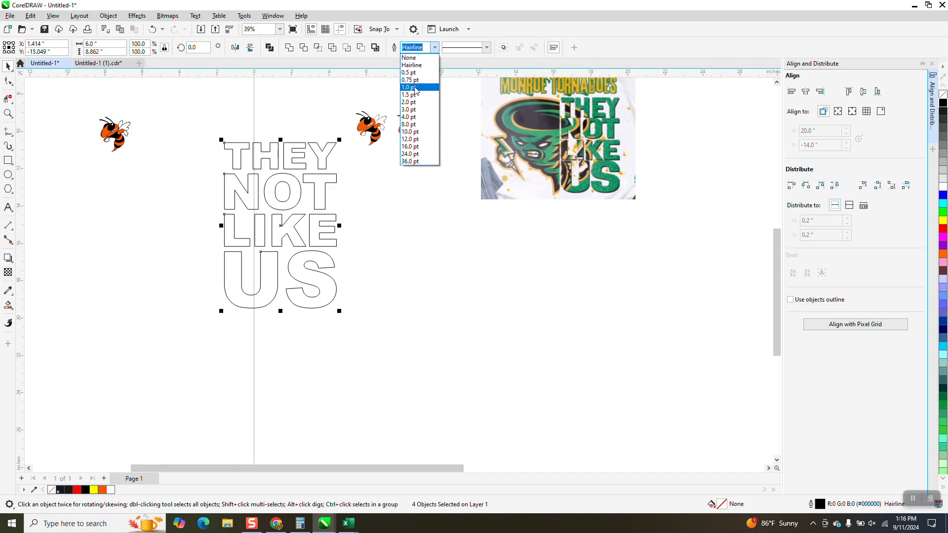
left_click(413, 119)
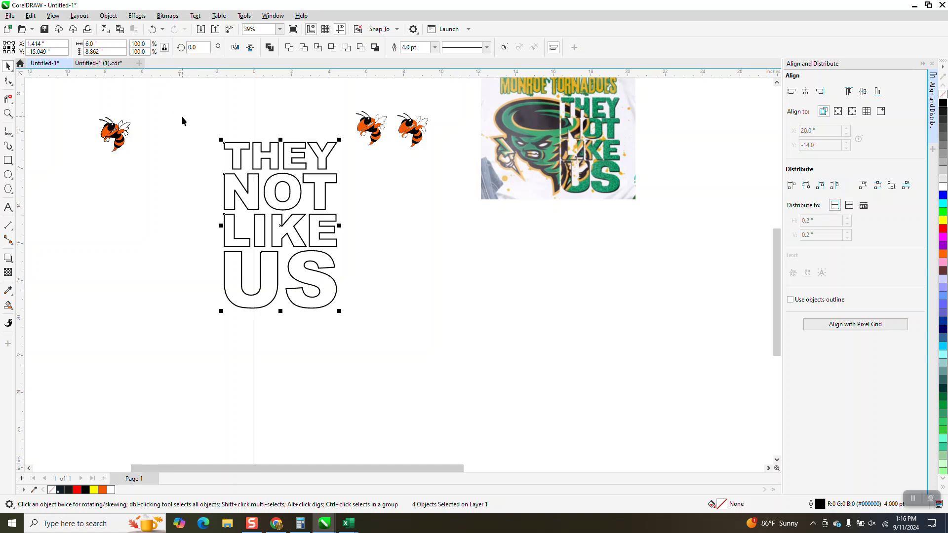
Step: Group the four words and center the group on the page
key("ctrl+g")
scroll(228, 129, "down", 2)
left_click_drag(377, 147, 611, 171)
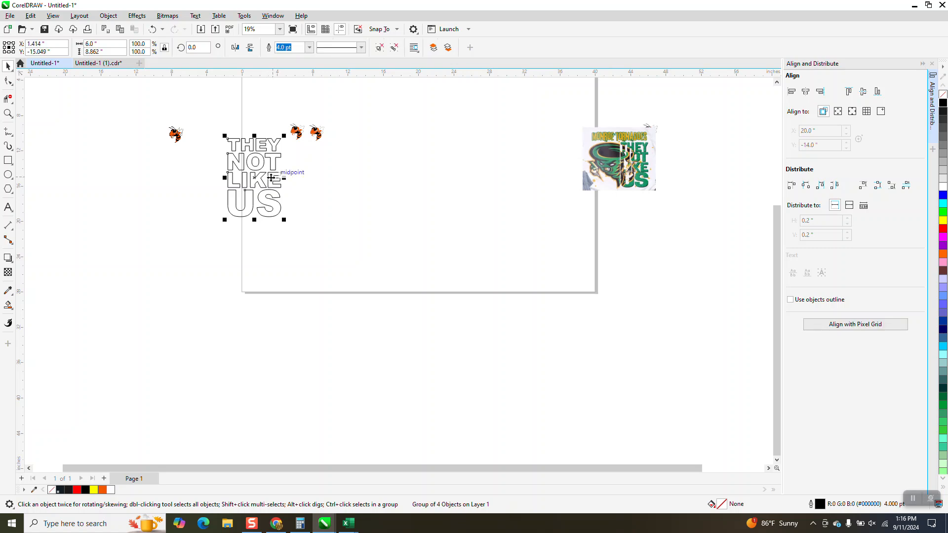
key("p")
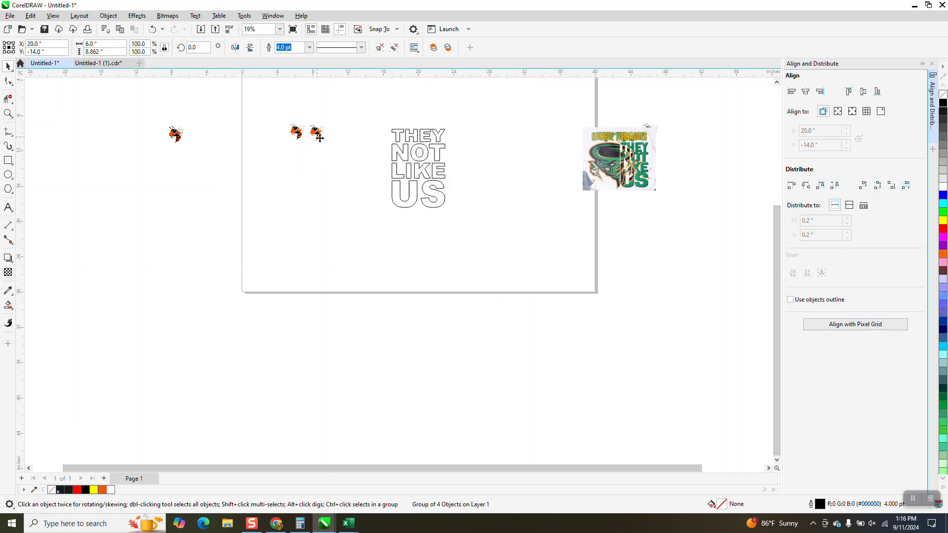
Step: Zoom in on the two hornet mascots
left_click(319, 136)
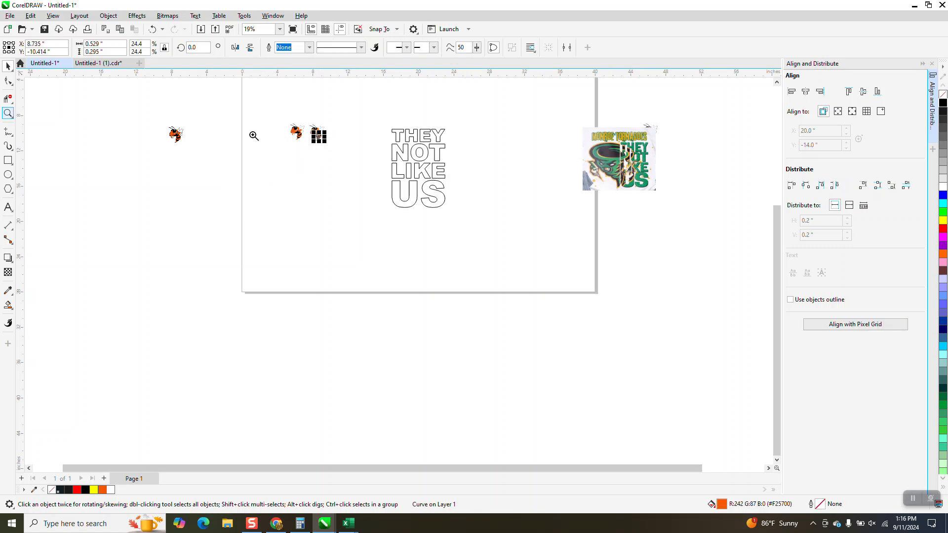
left_click_drag(284, 121, 352, 164)
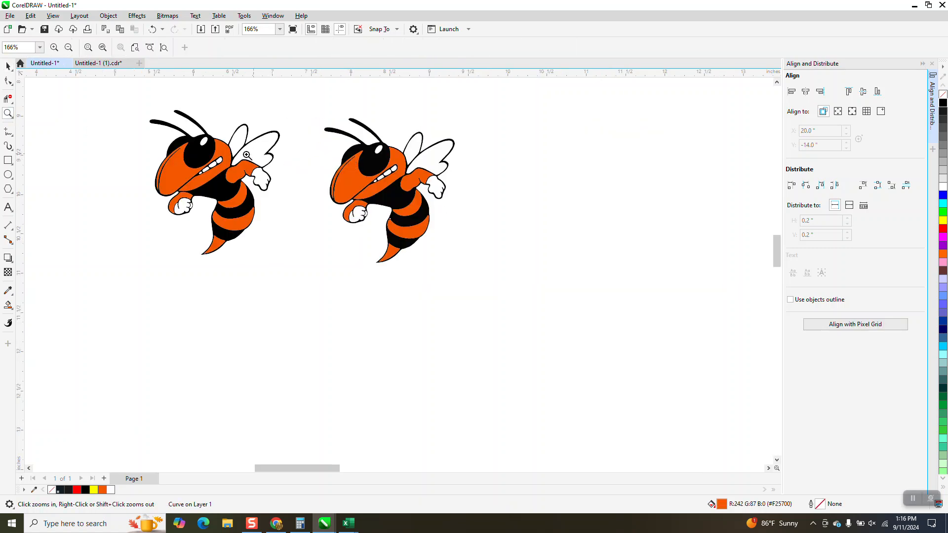
Step: Move the hornet mascot onto the stacked words and enlarge it to about 494%, overlapping the right side of the text
left_click(7, 66)
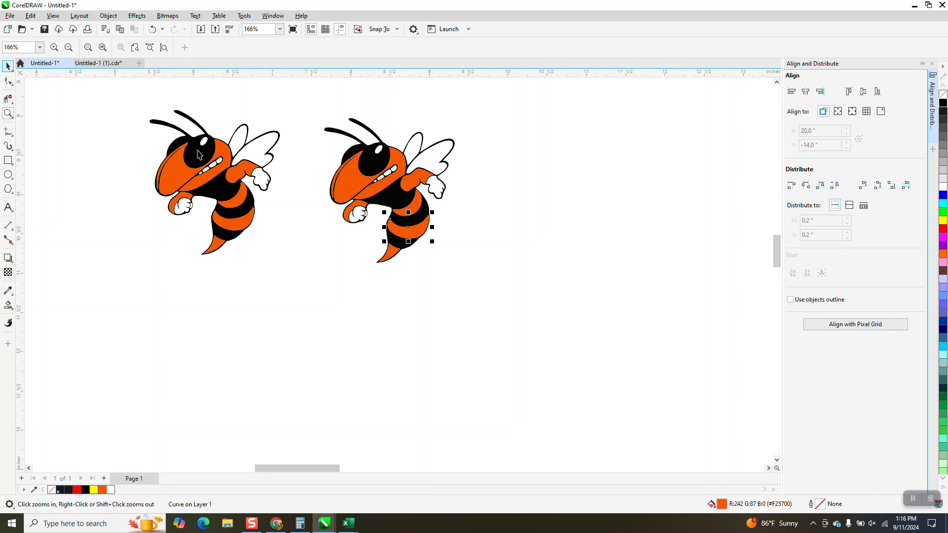
left_click(219, 171)
scroll(218, 153, "down", 2)
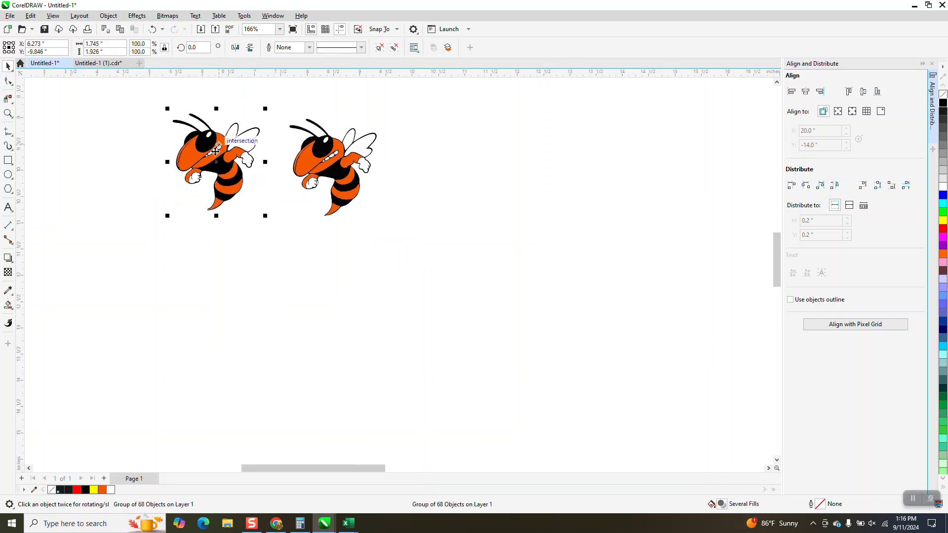
scroll(217, 151, "down", 3)
left_click_drag(218, 153, 567, 362)
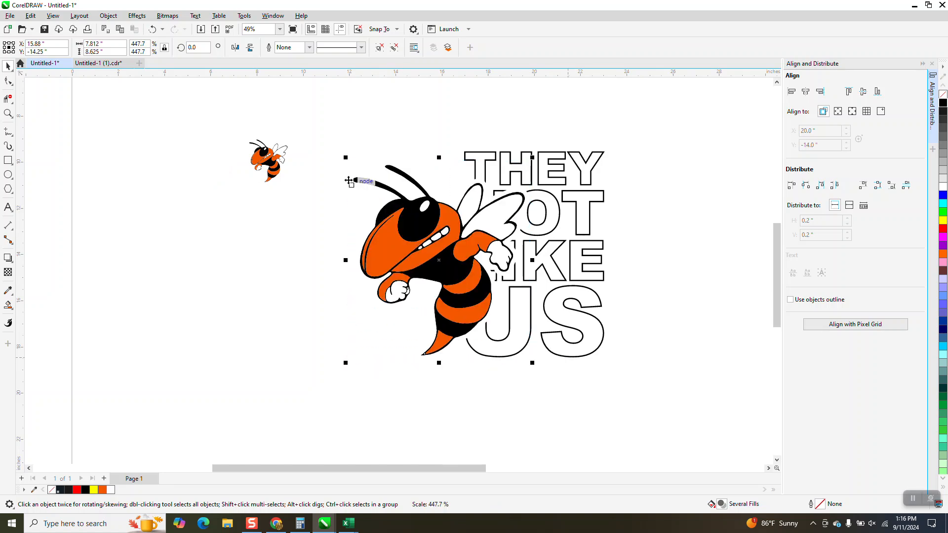
left_click_drag(339, 154, 319, 133)
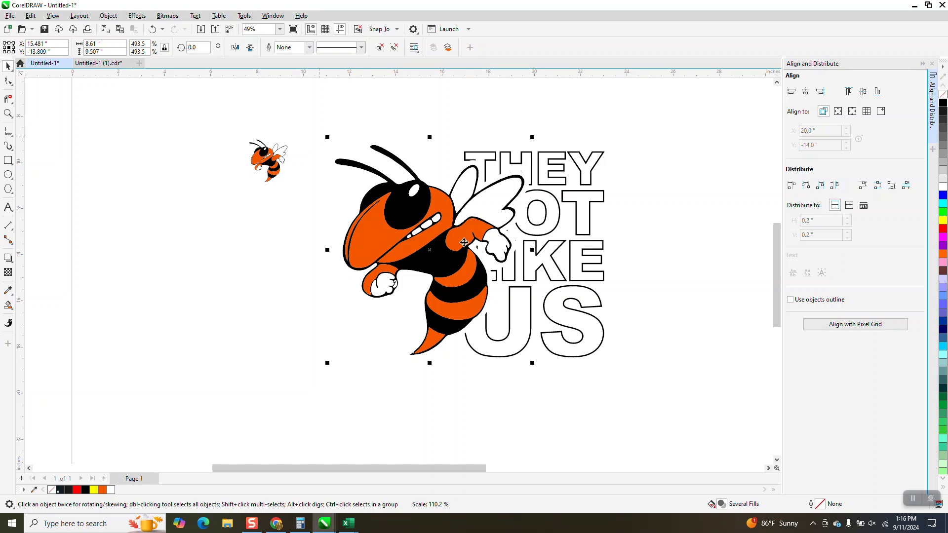
left_click_drag(523, 250, 606, 230)
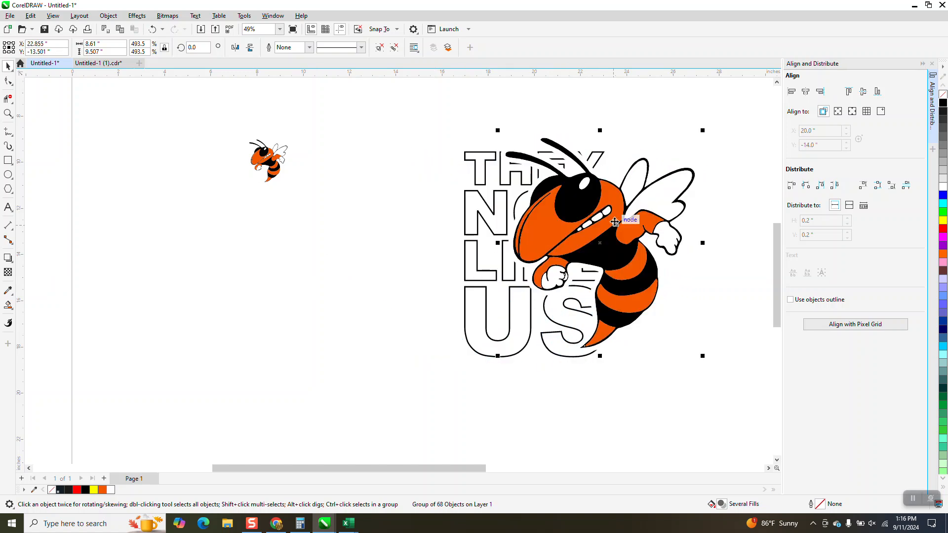
Step: Delete the leftover small hornet copy beside the design
left_click(481, 184)
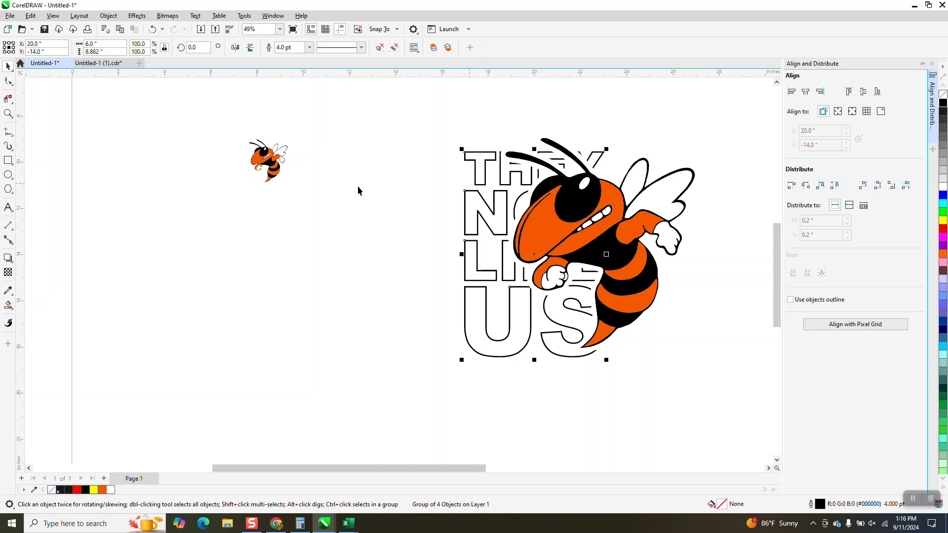
left_click_drag(188, 127, 335, 202)
key("Delete")
Step: Nudge one of the stacked word groups to the left of the hornet design
left_click(436, 140)
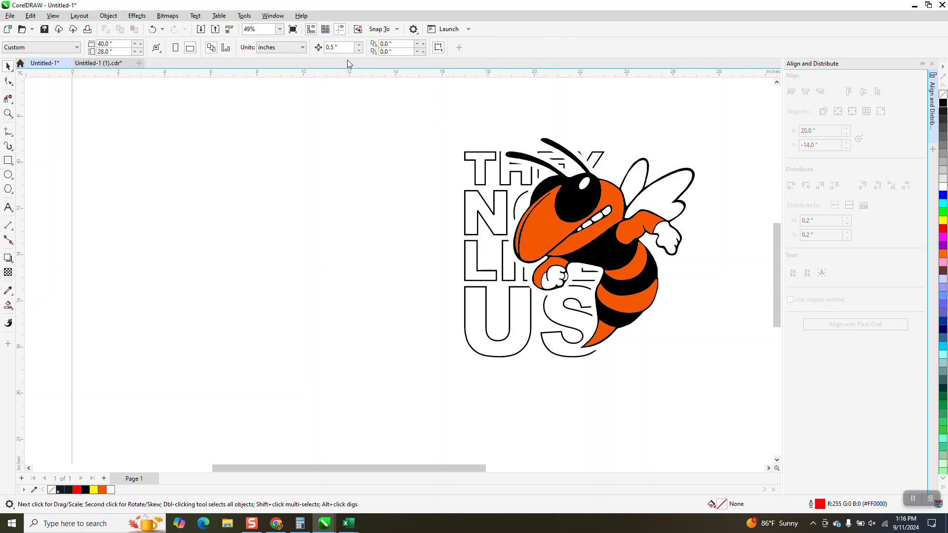
left_click(490, 163)
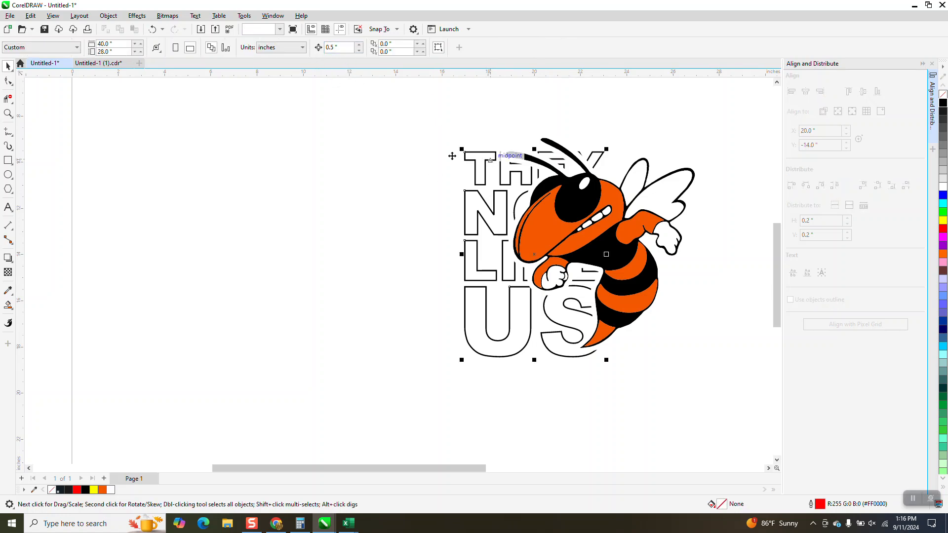
left_click(319, 142)
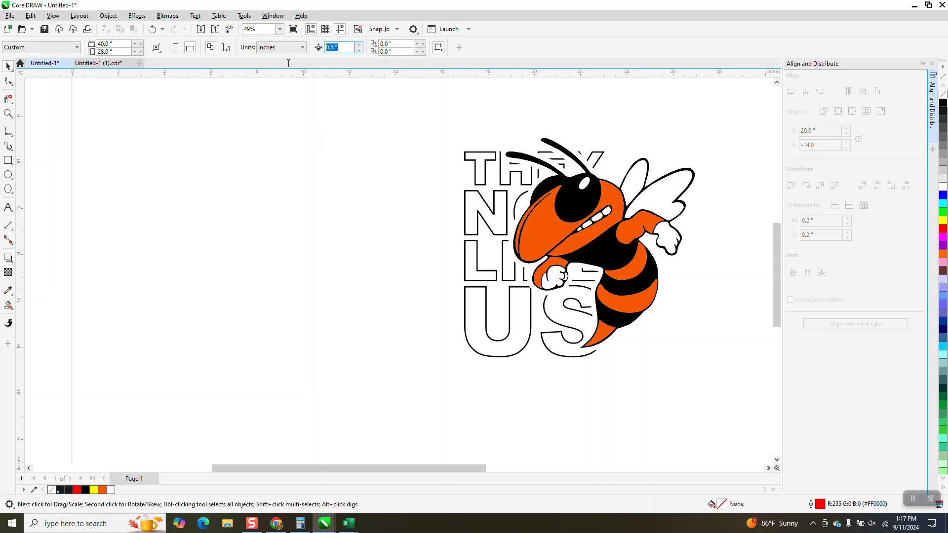
left_click(484, 176)
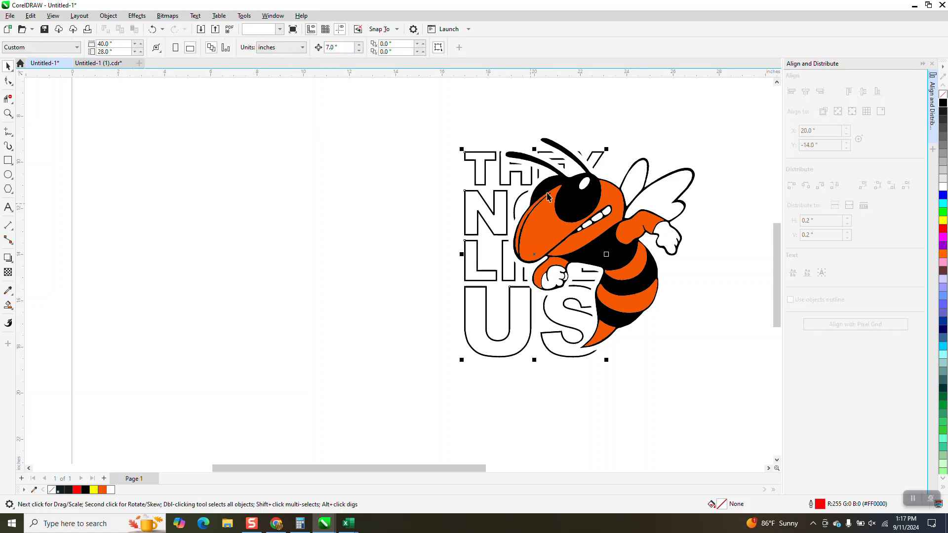
key("Left")
key("Left")
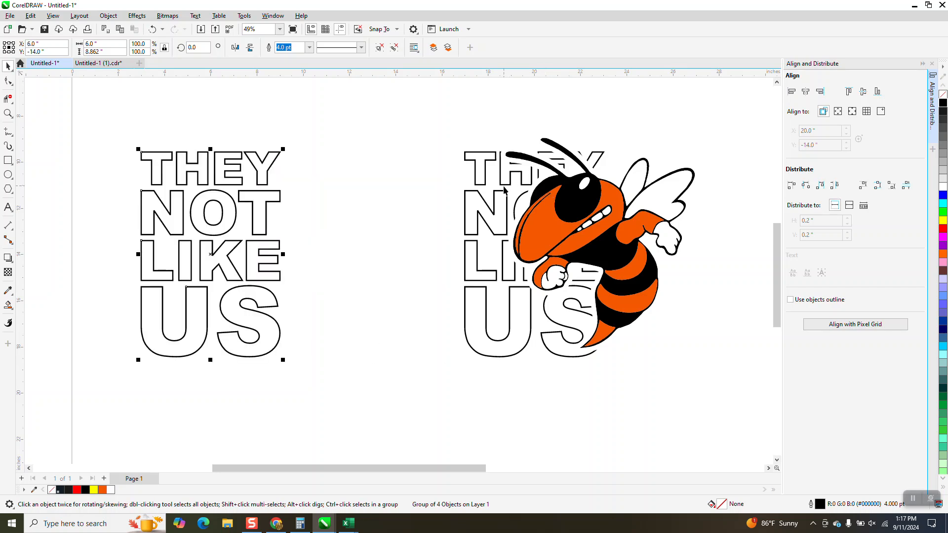
Step: Bring the word group behind the hornet to the front of the page
left_click(507, 189)
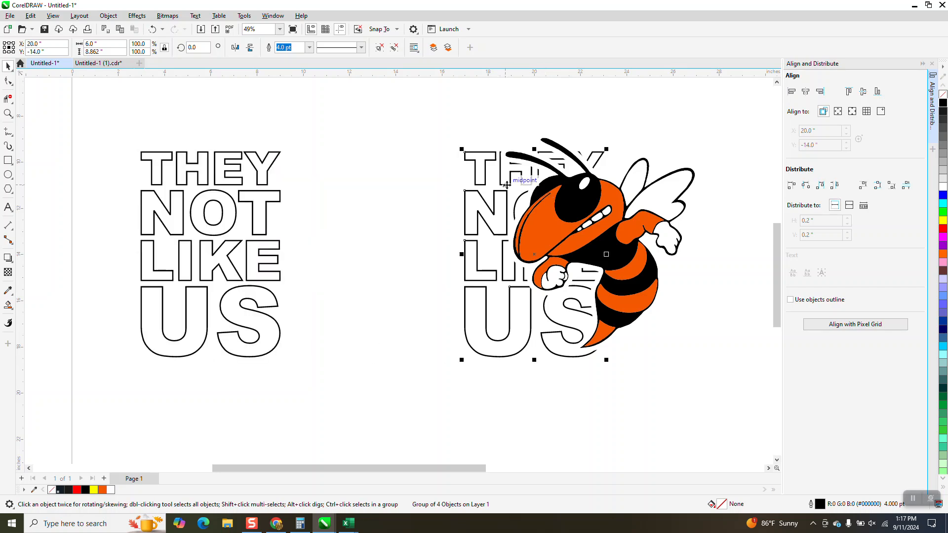
left_click(137, 16)
left_click(113, 7)
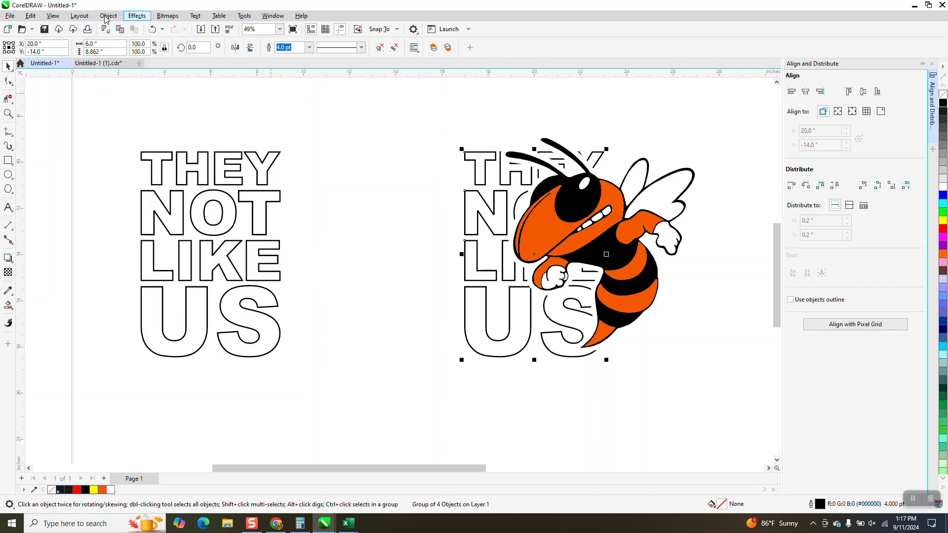
left_click(108, 15)
mouse_move(130, 174)
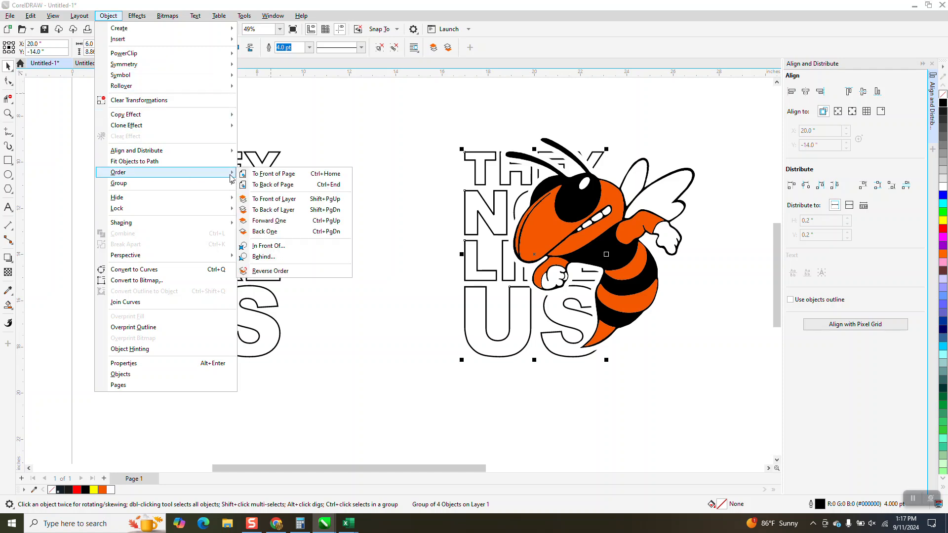
left_click(257, 175)
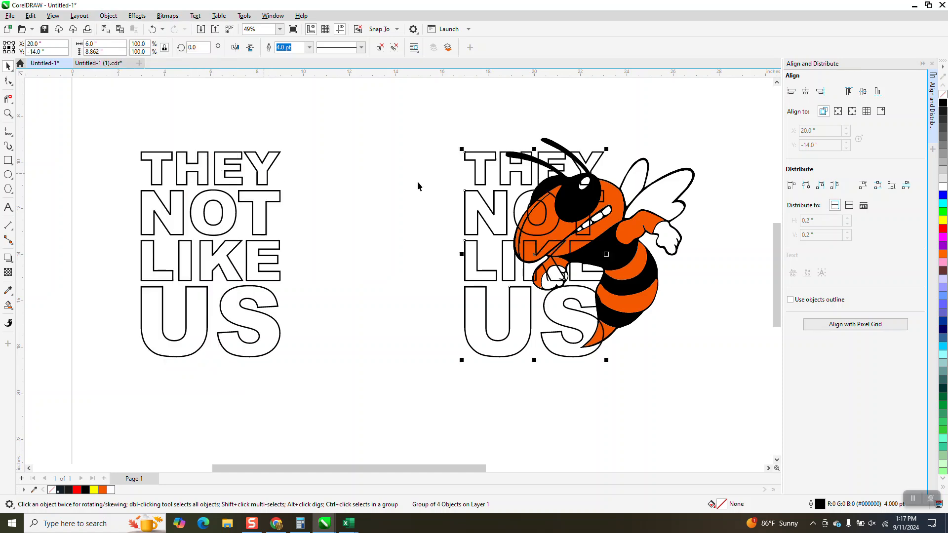
Step: Intersect the word group with the hornet and group the resulting overlap pieces
left_click_drag(442, 119, 741, 404)
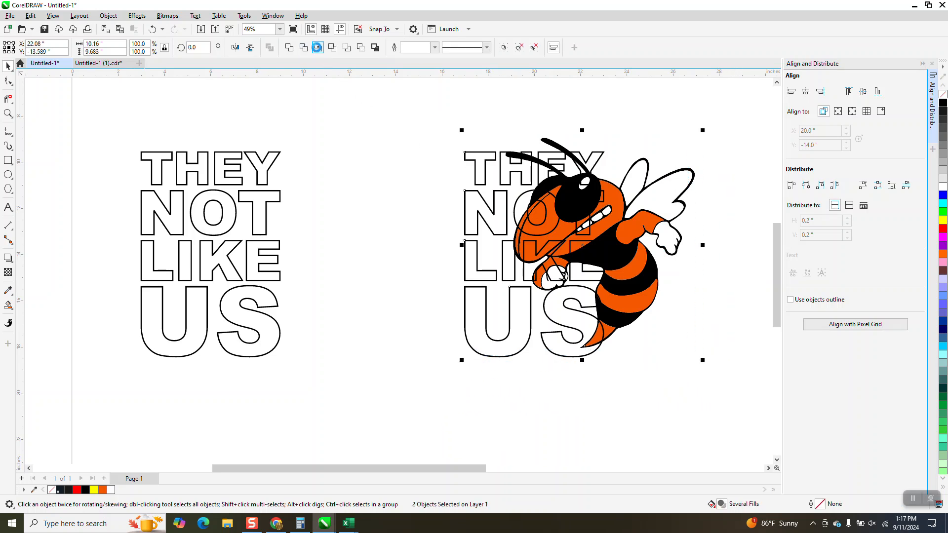
left_click(317, 47)
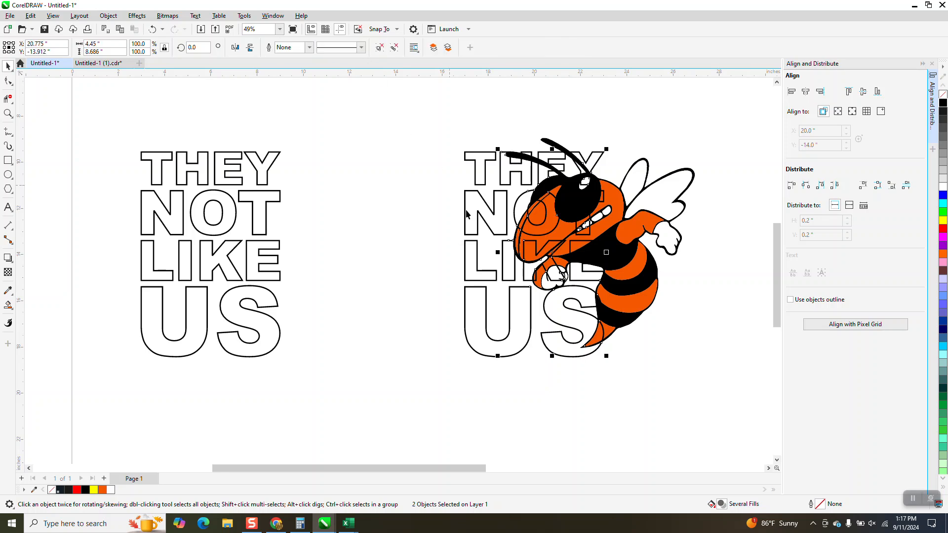
key("ctrl+g")
key("Left")
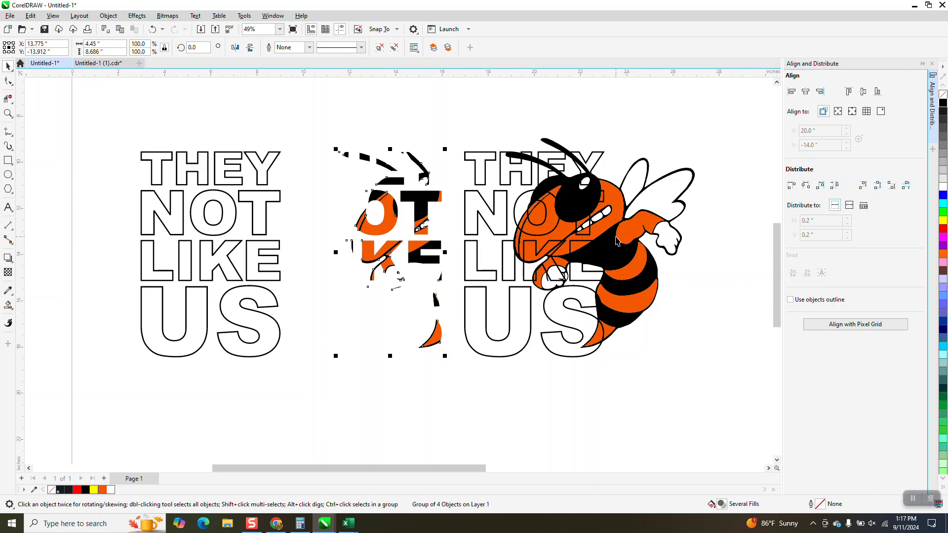
key("Right")
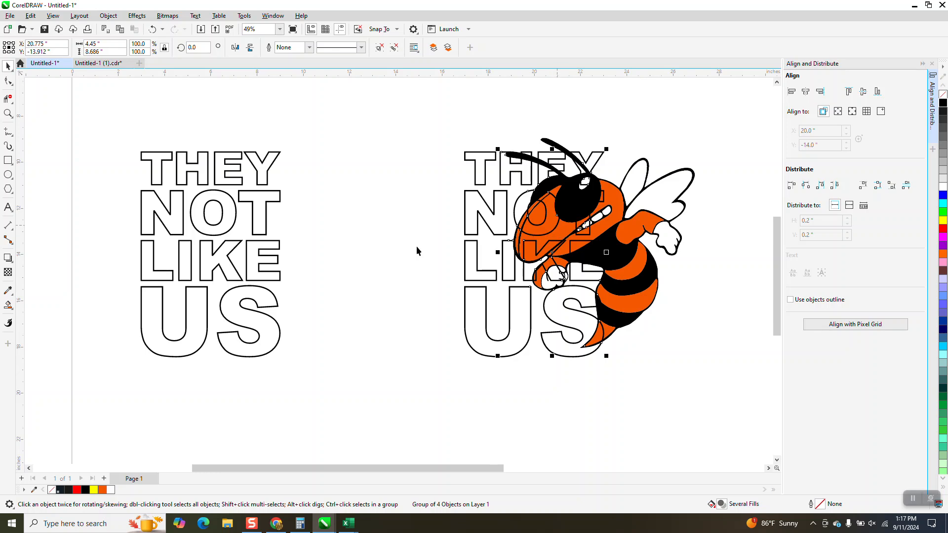
Step: Zoom in to compare the design against the Monroe Tornadoes reference image
scroll(416, 246, "down", 2)
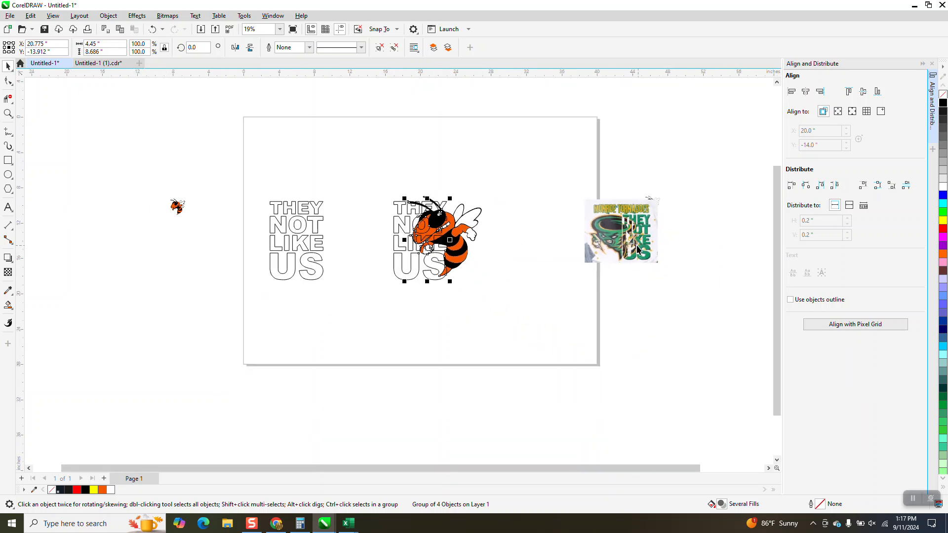
left_click(8, 113)
left_click_drag(546, 186, 717, 306)
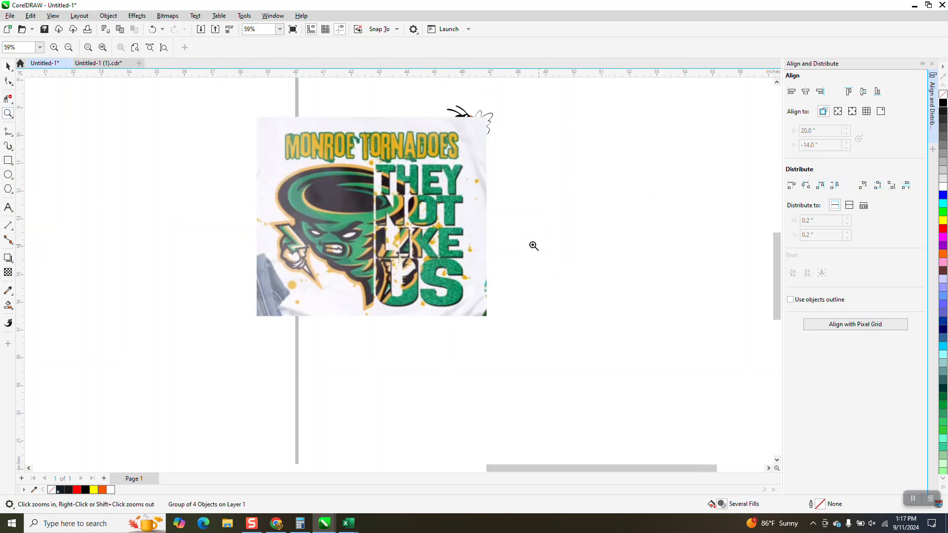
scroll(543, 248, "down", 1)
scroll(620, 263, "down", 1)
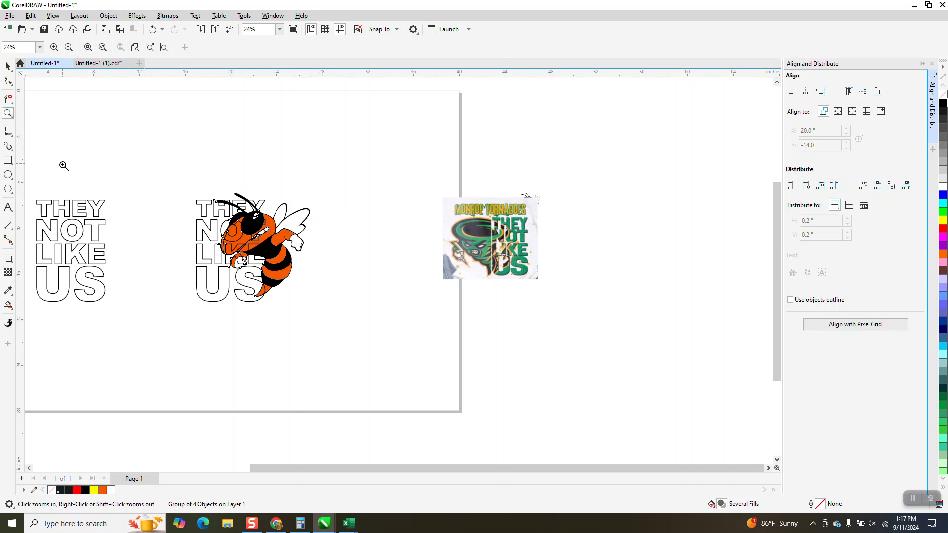
Step: Draw a rectangle around the whole design and color it yellow with a red outline
left_click_drag(157, 197, 353, 316)
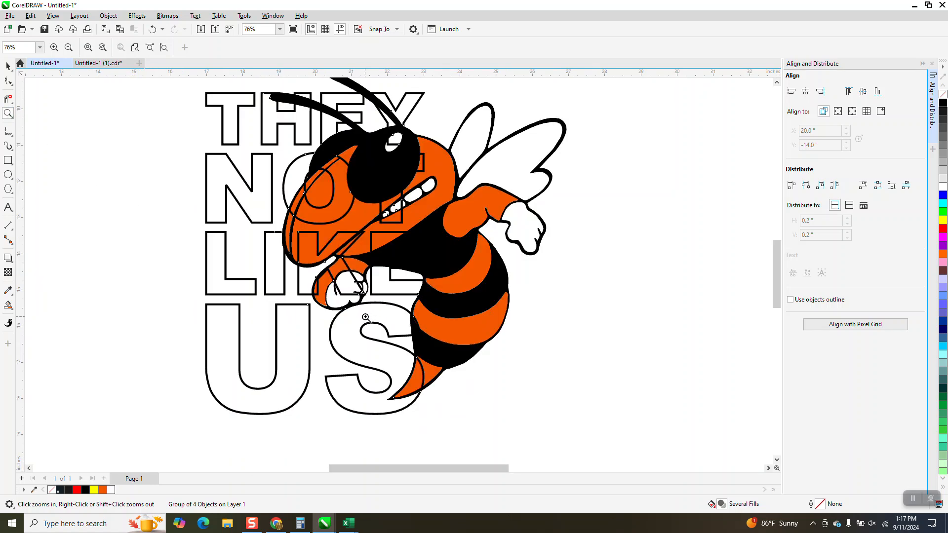
scroll(337, 283, "down", 1)
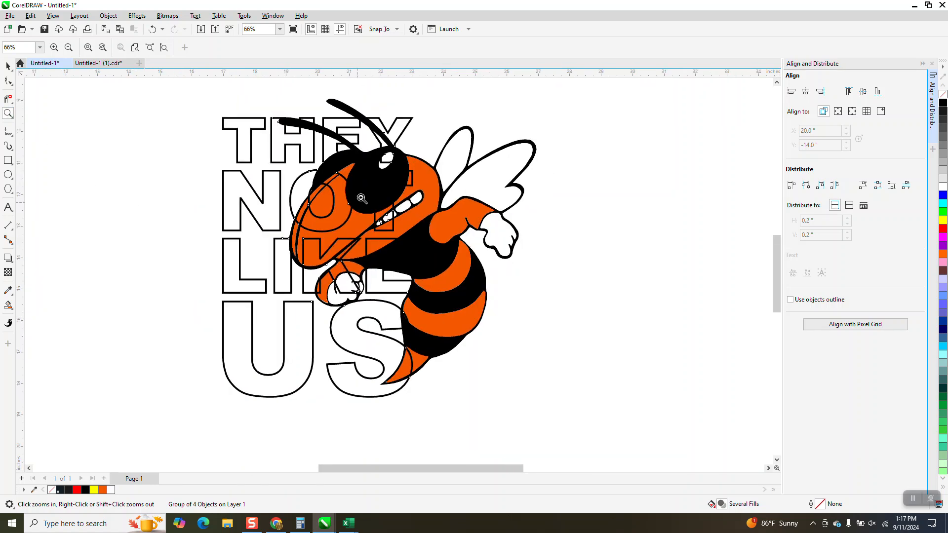
left_click(8, 162)
left_click_drag(190, 92, 611, 435)
right_click(941, 227)
left_click(941, 220)
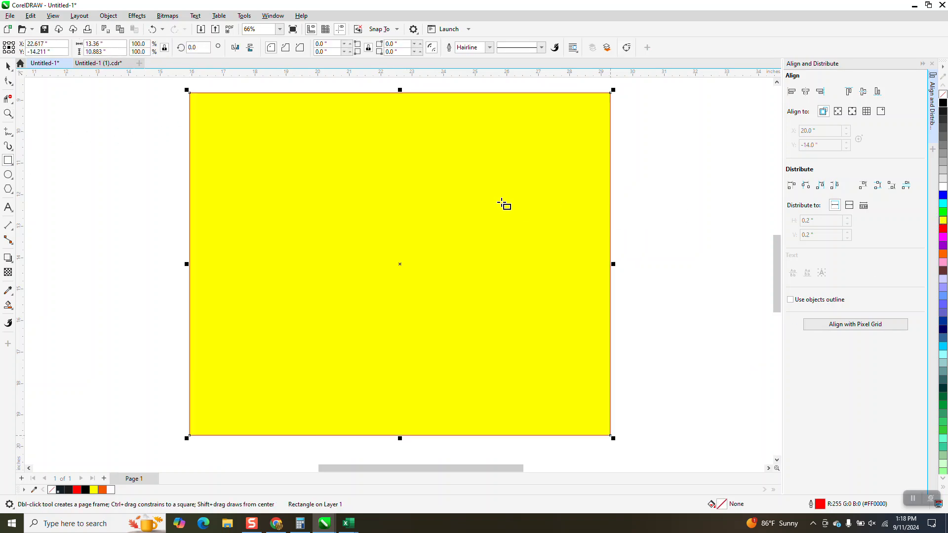
Step: Send the yellow rectangle to the back of the page and then delete it
left_click(108, 15)
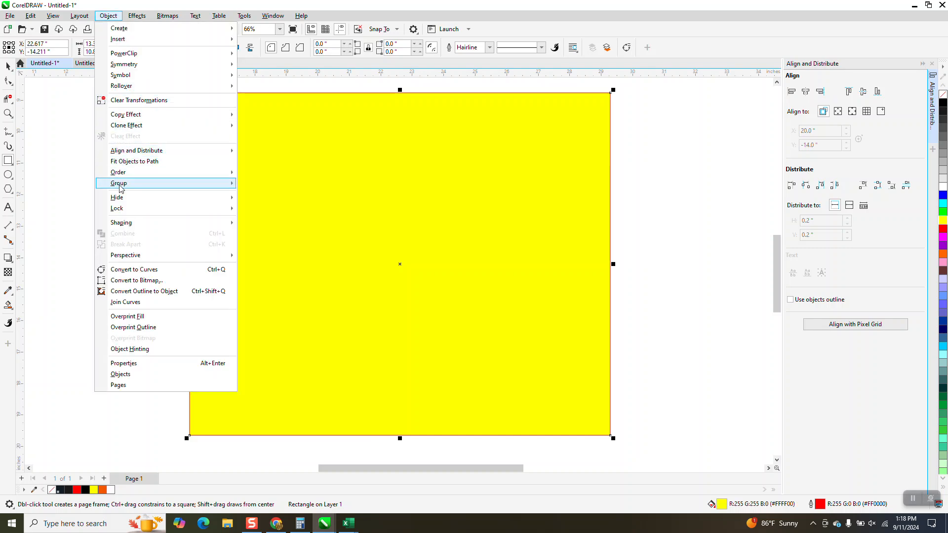
mouse_move(173, 174)
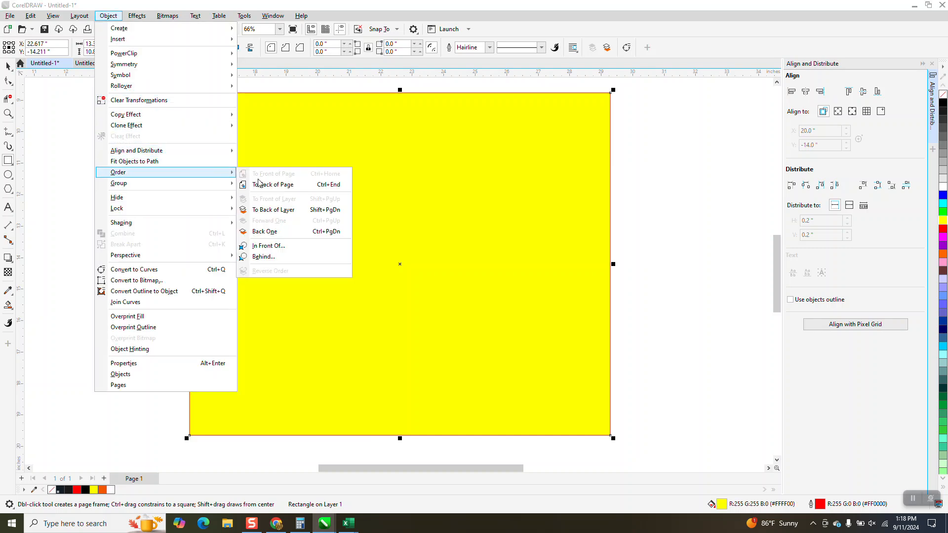
left_click(259, 184)
left_click(12, 70)
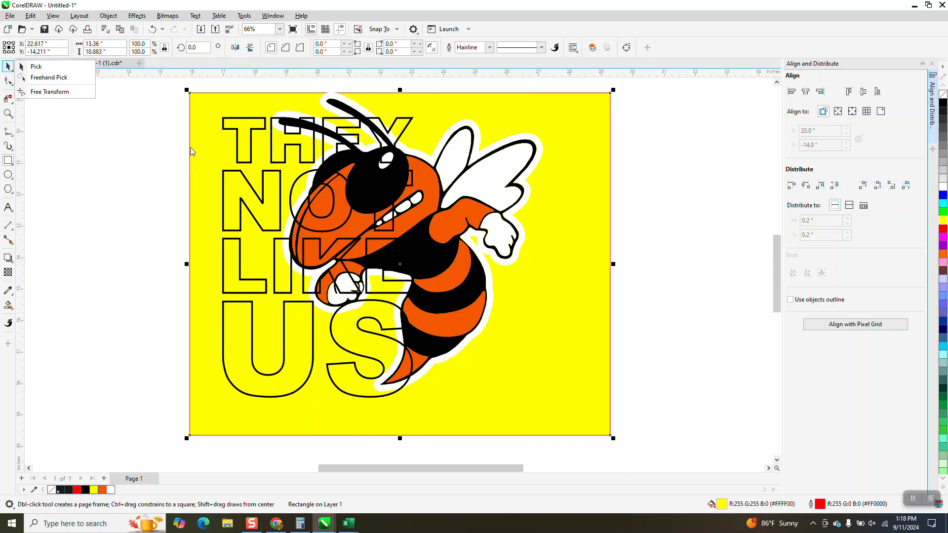
key("Delete")
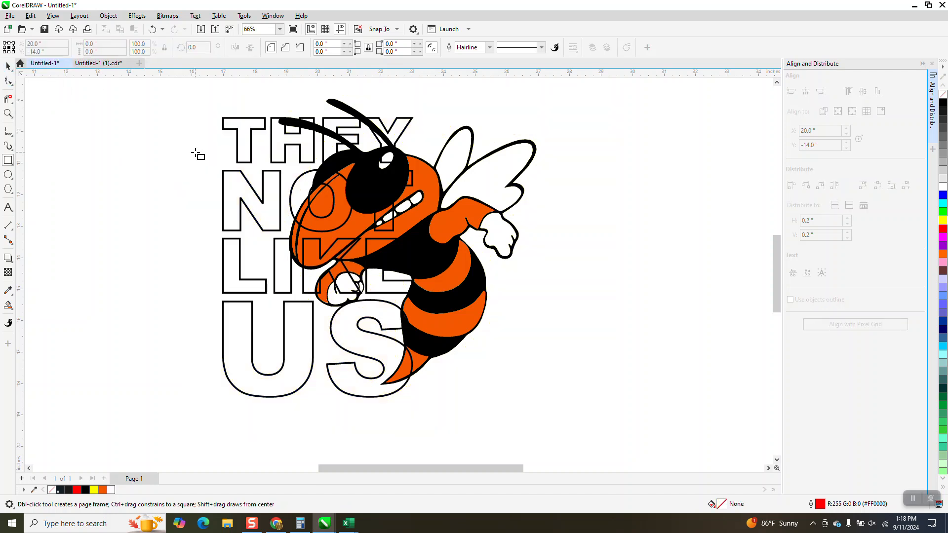
Step: Switch to Smart Fill with black and fill the letter regions of THEY
left_click(13, 310)
left_click(41, 316)
left_click(112, 47)
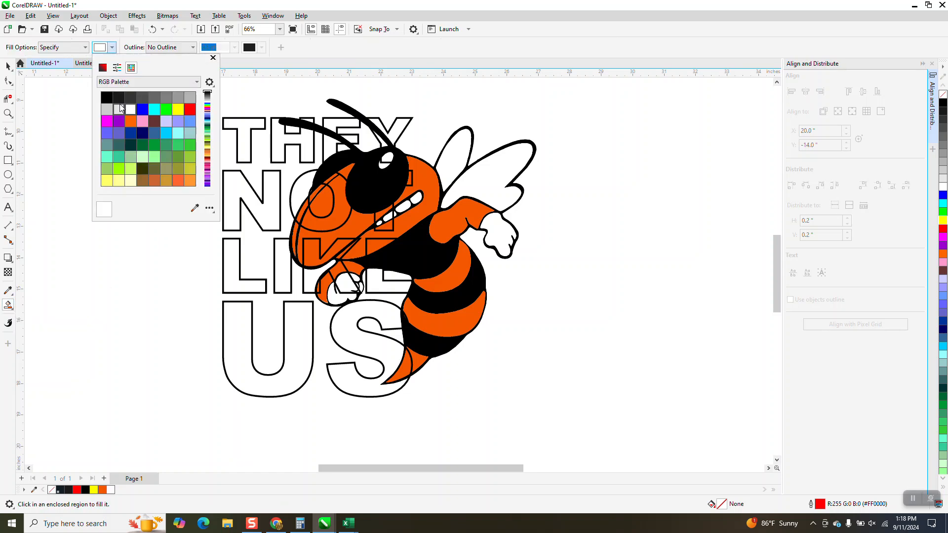
left_click(120, 103)
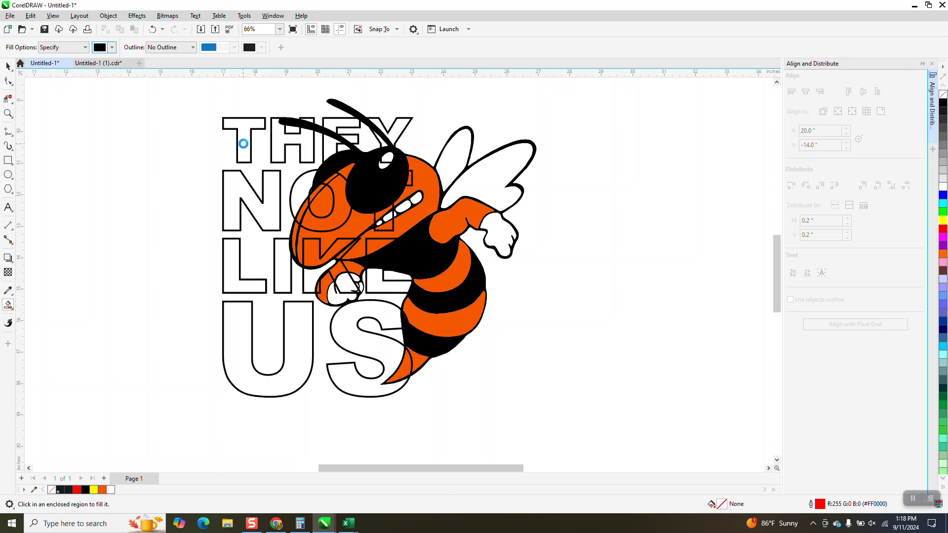
left_click(244, 144)
left_click(289, 143)
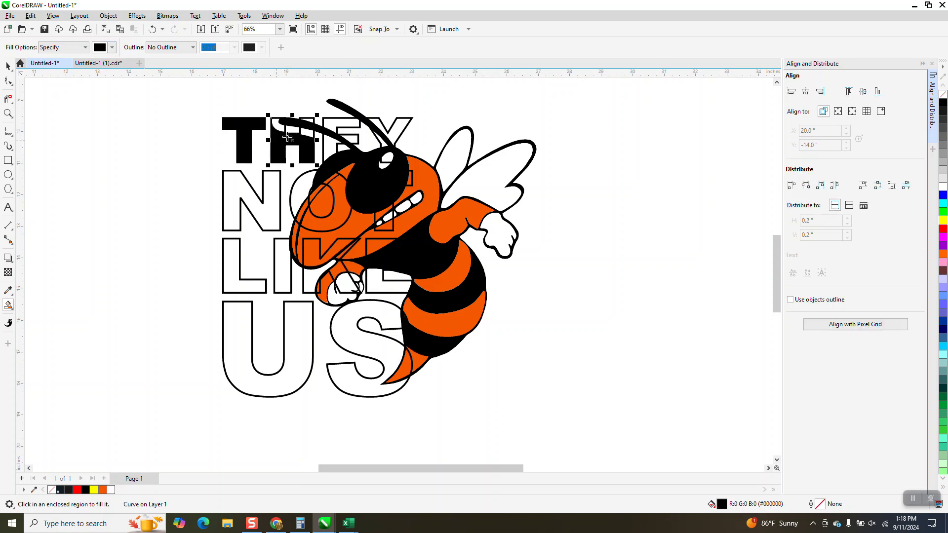
left_click(341, 124)
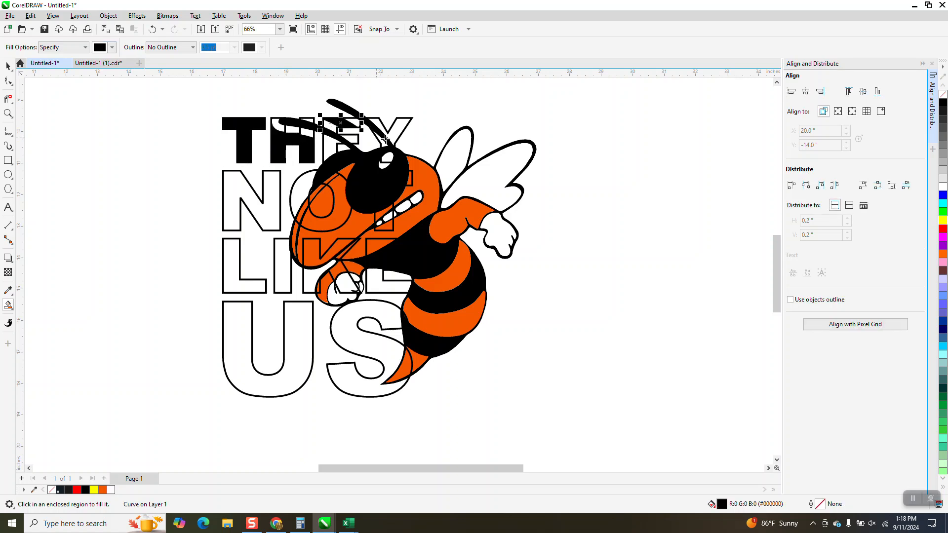
left_click(337, 149)
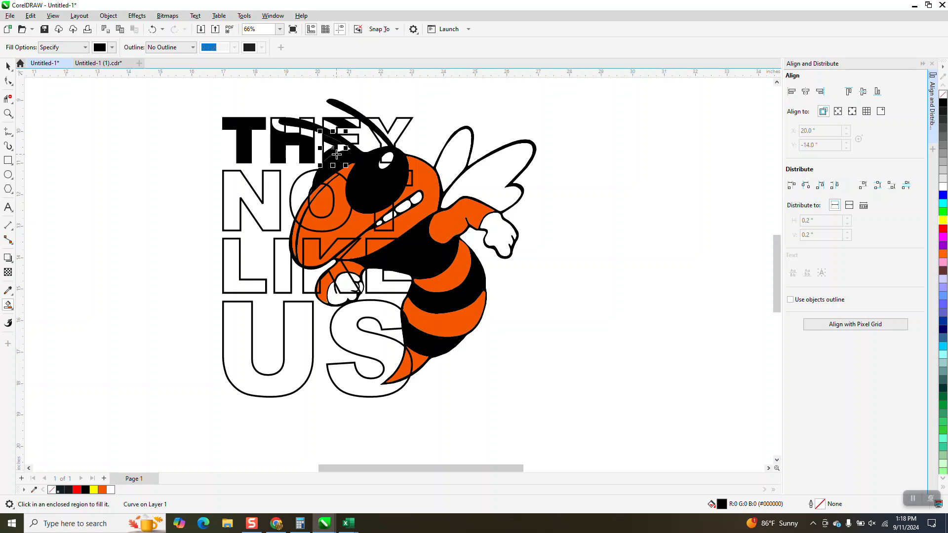
left_click(400, 131)
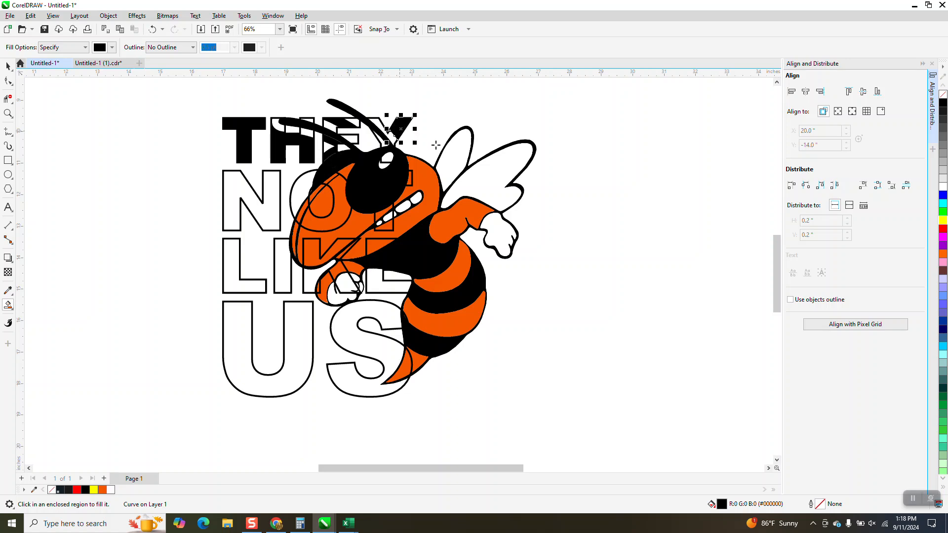
Step: Fill the letter regions of NOT, LIKE and US with black using Smart Fill
left_click(296, 185)
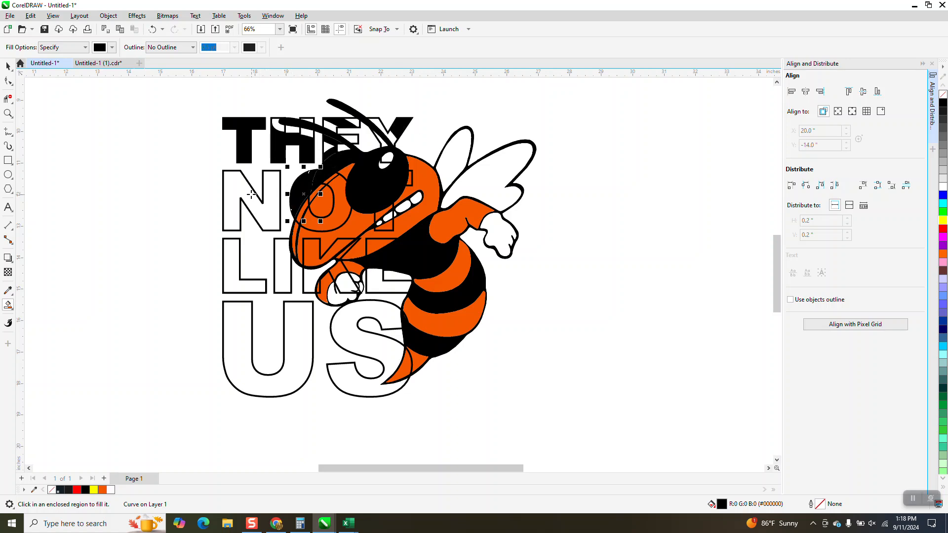
left_click(250, 193)
left_click(227, 259)
left_click(279, 264)
left_click(312, 277)
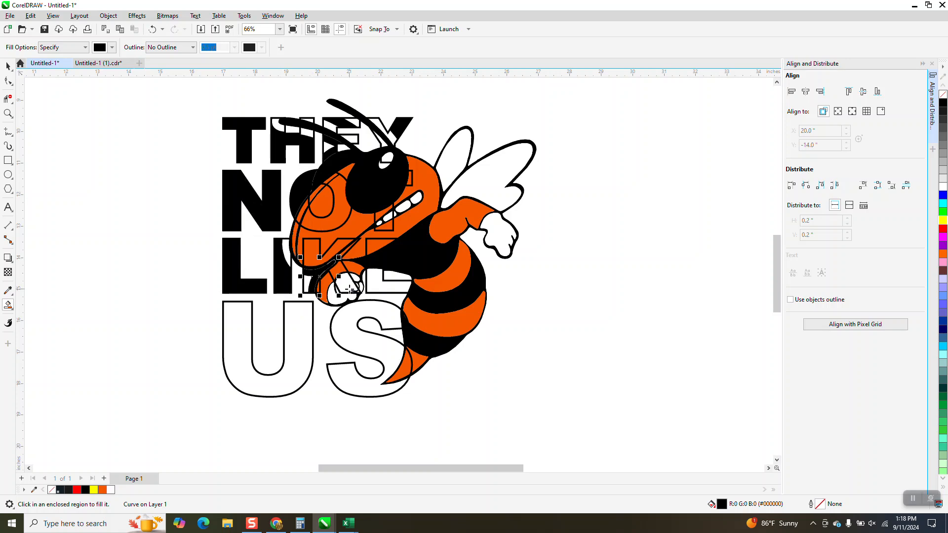
left_click(350, 287)
left_click(378, 287)
left_click(383, 310)
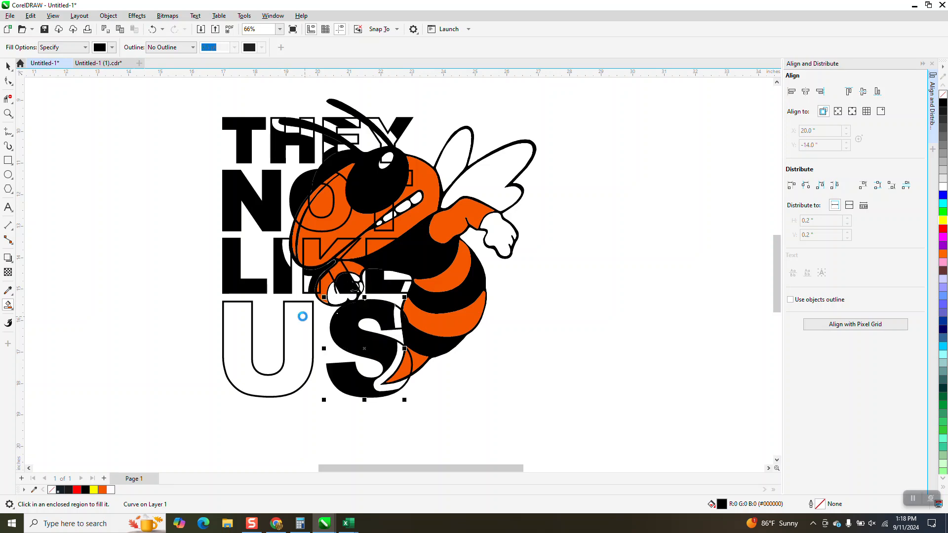
left_click(247, 321)
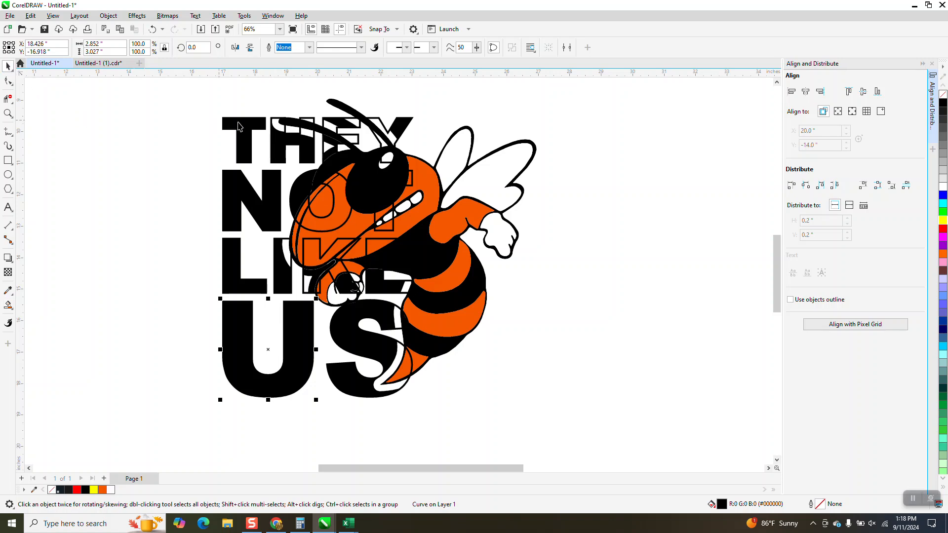
Step: Move the hornet mascot aside to the right of the lettering
left_click(248, 122)
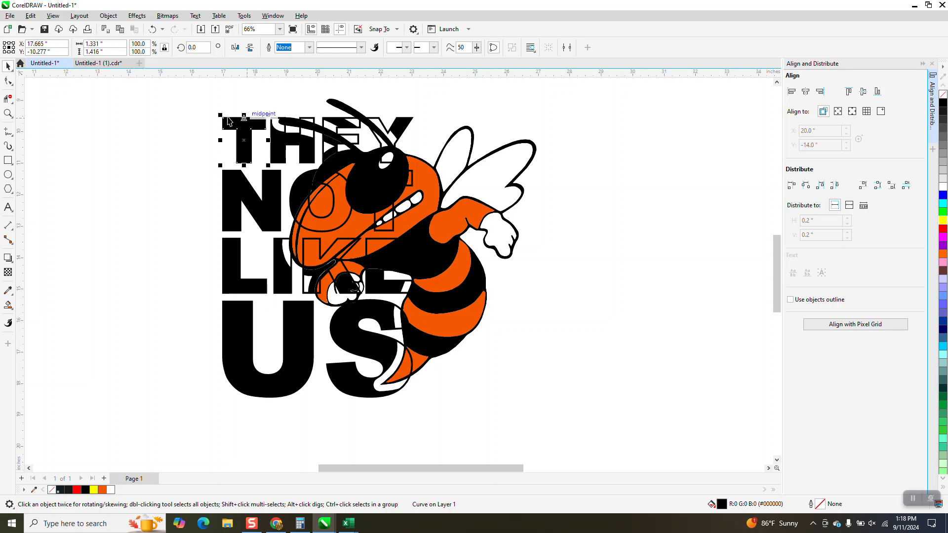
key("Escape")
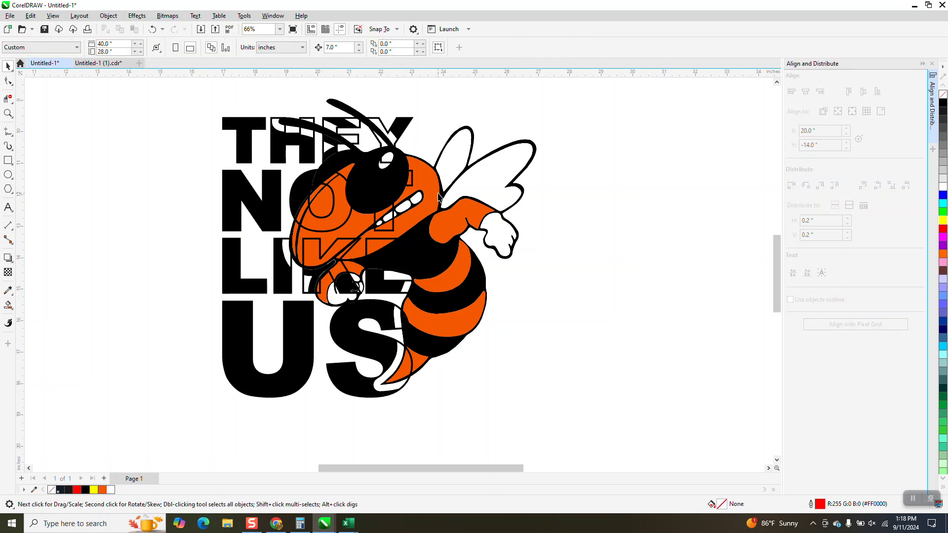
left_click(252, 197)
left_click(439, 207)
key("Right")
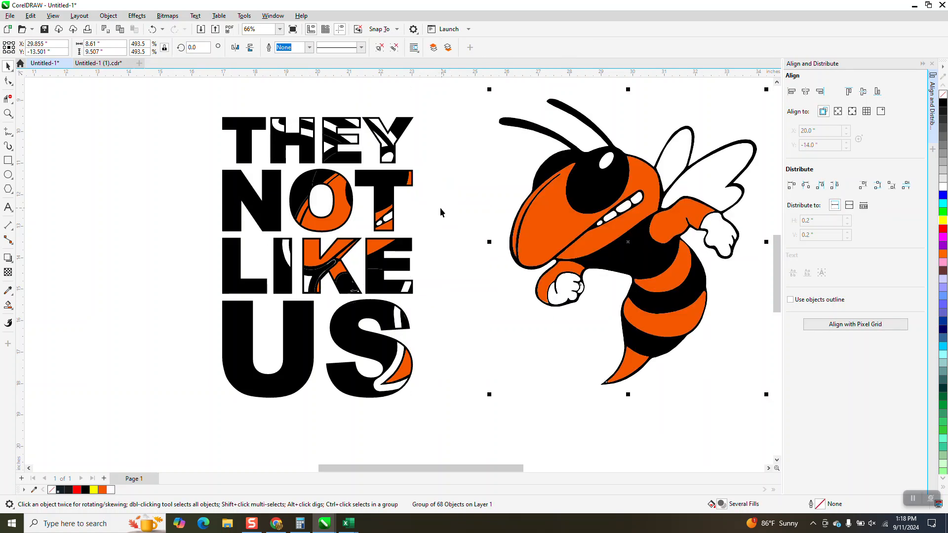
Step: Select all the filled letter pieces and group them
left_click_drag(187, 109, 450, 420)
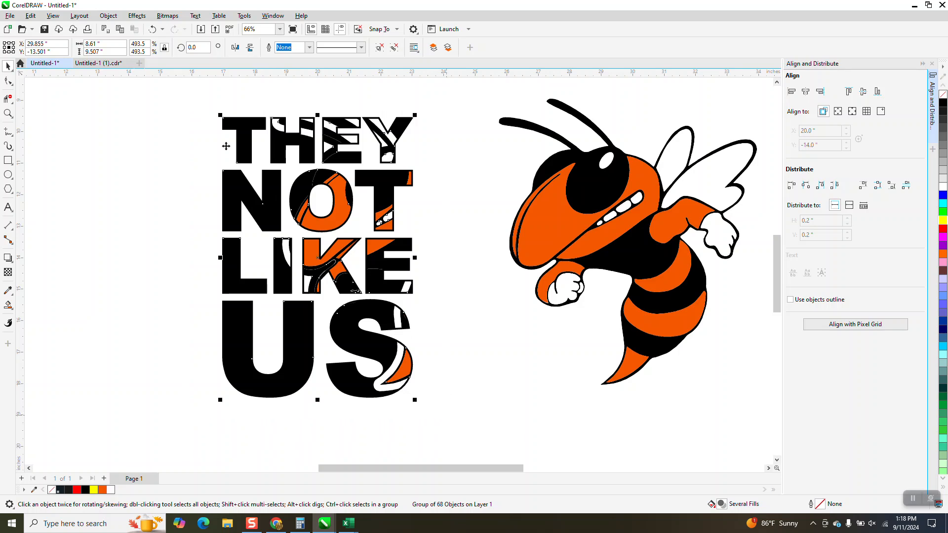
left_click(109, 16)
mouse_move(144, 186)
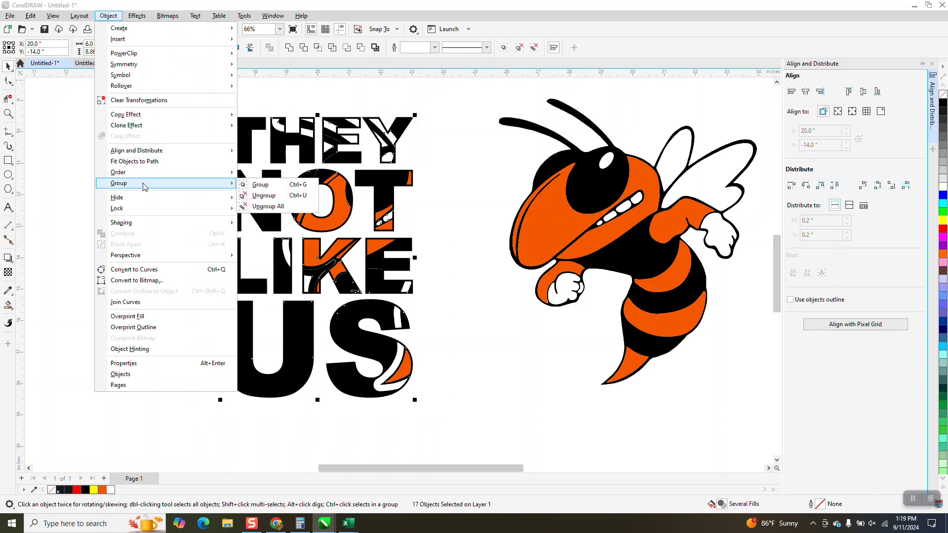
left_click(277, 185)
Step: Move the hornet mascot back over the lettering
left_click(565, 237)
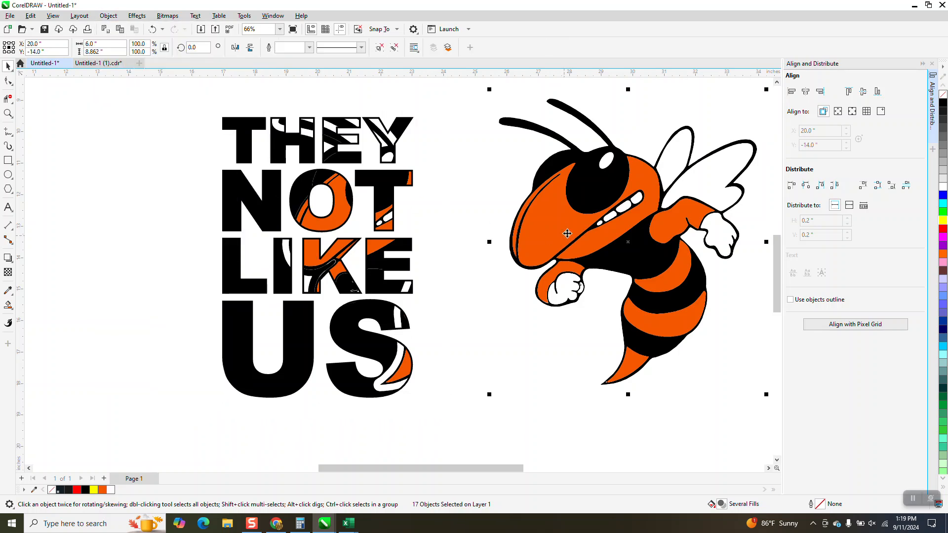
key("Left")
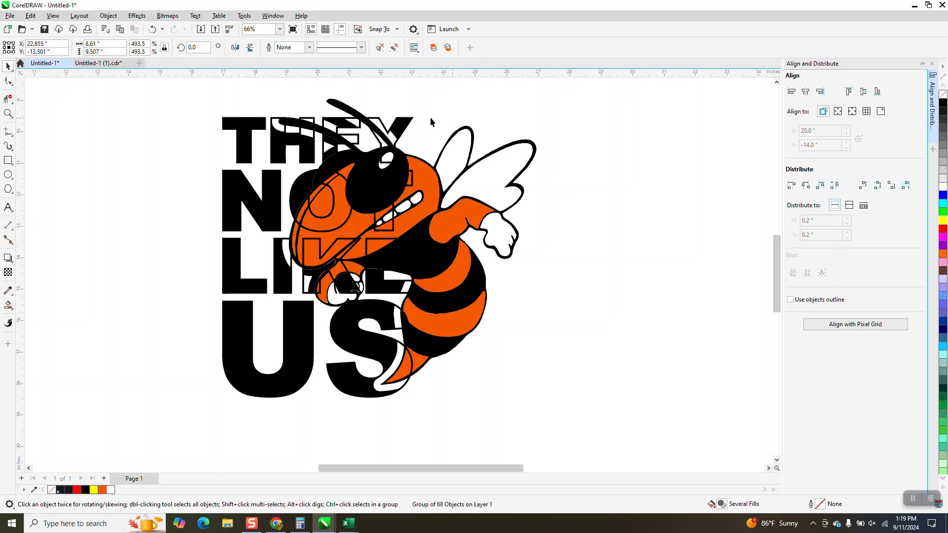
left_click(411, 121)
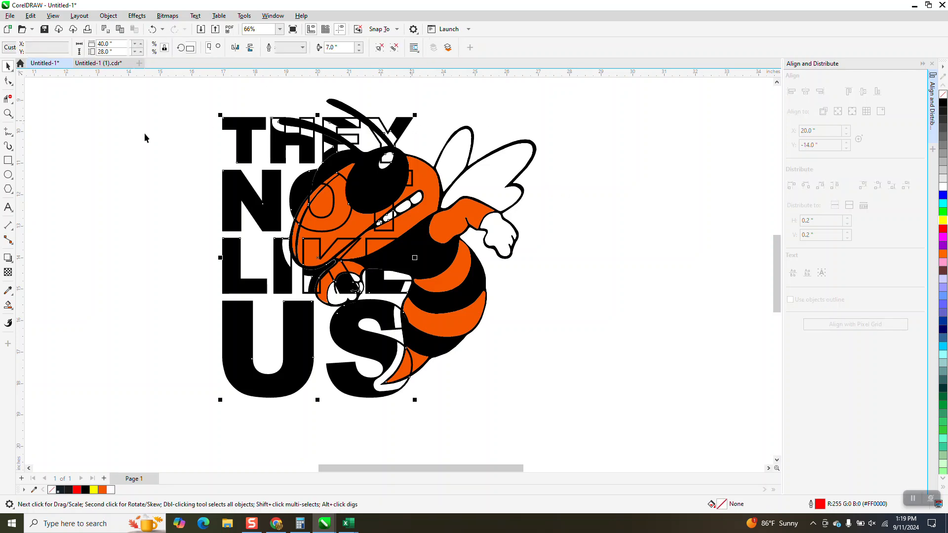
Step: Draw a rectangle around the whole design and fill it blue
scroll(145, 138, "down", 1)
left_click(8, 161)
left_click_drag(159, 100, 524, 388)
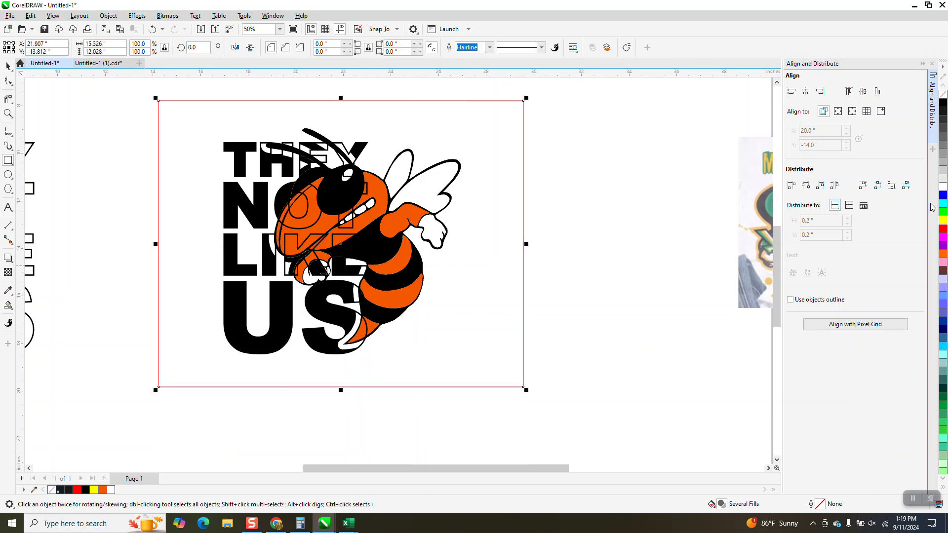
left_click(943, 195)
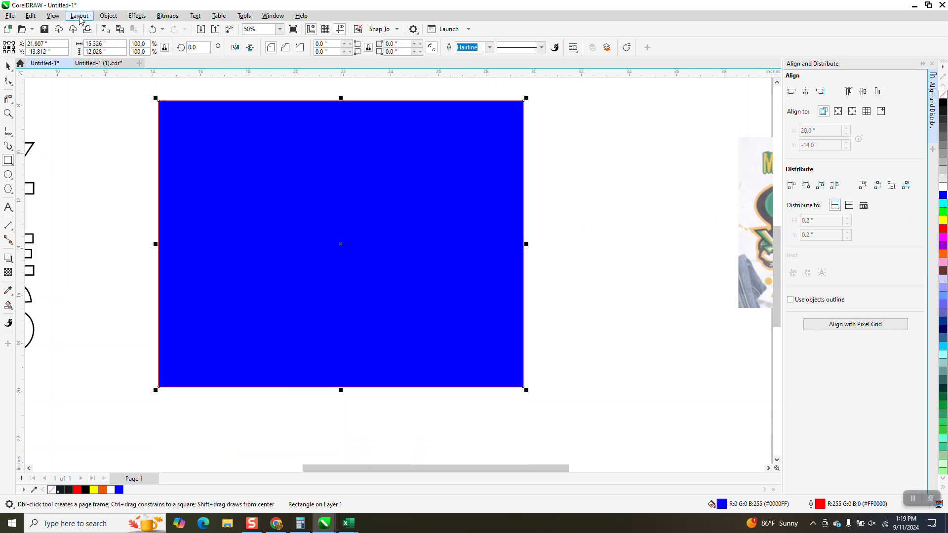
Step: Send the blue rectangle behind the design
left_click(108, 16)
mouse_move(117, 174)
left_click(274, 185)
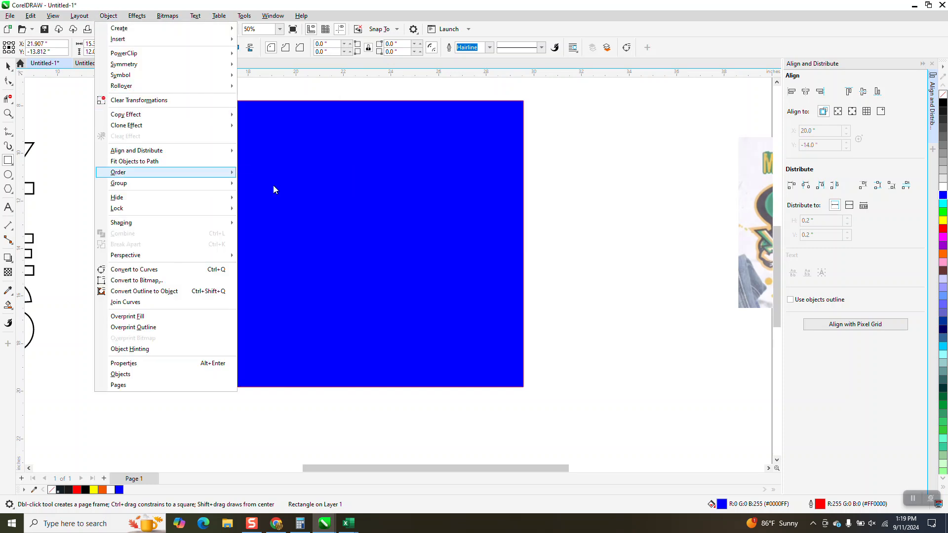
Step: Select the grouped lettering and give it a white outline
left_click(8, 113)
left_click_drag(219, 117, 605, 286)
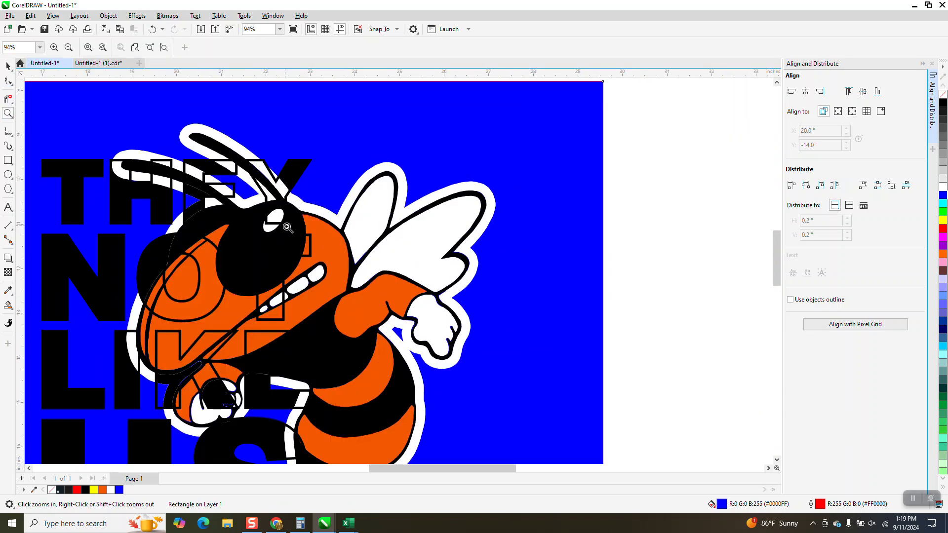
scroll(291, 226, "down", 1)
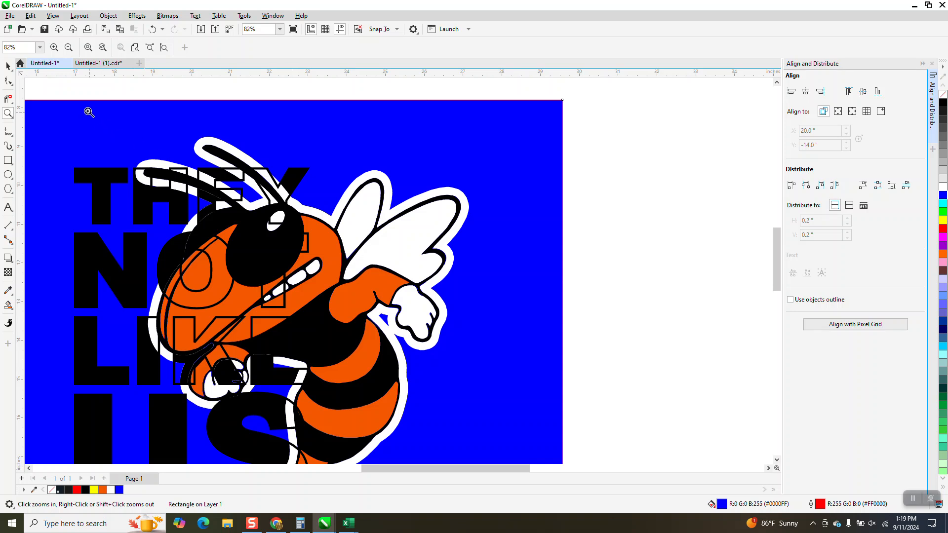
left_click(8, 65)
left_click(121, 175)
left_click(121, 178)
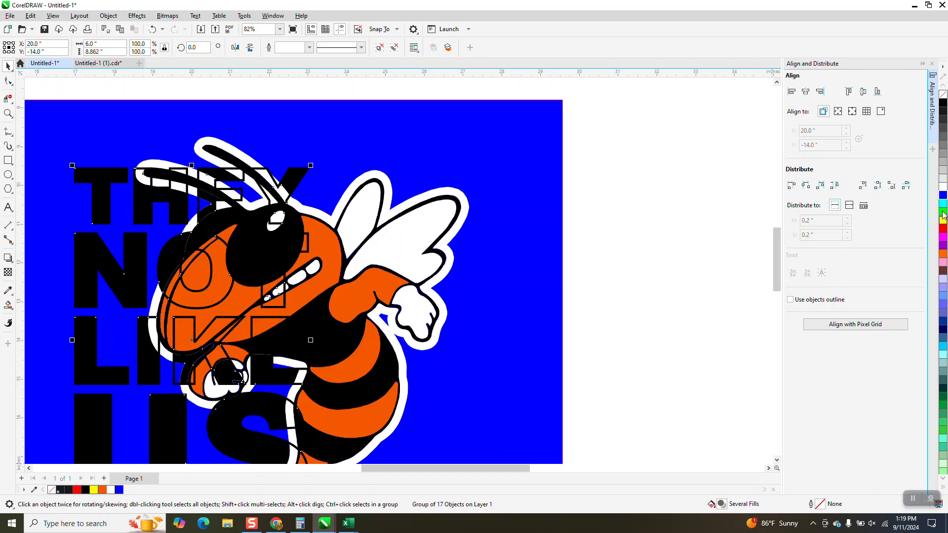
right_click(943, 188)
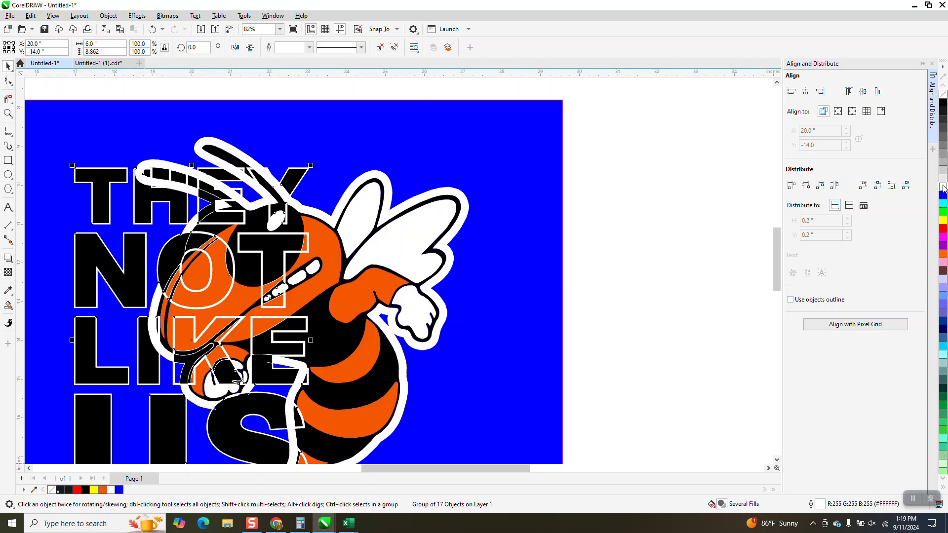
Step: Try yellow, orange and no outline on the lettering group, undoing the last change
scroll(668, 168, "down", 2)
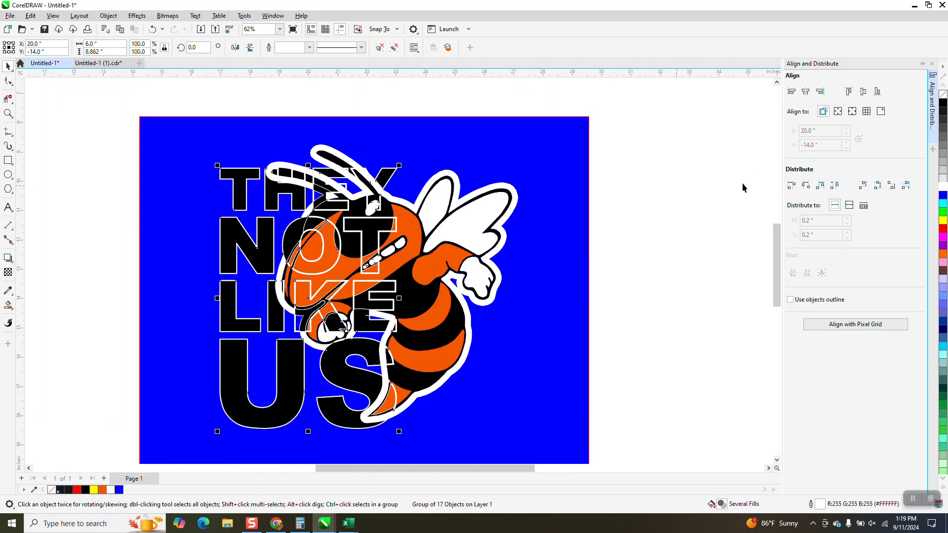
right_click(943, 225)
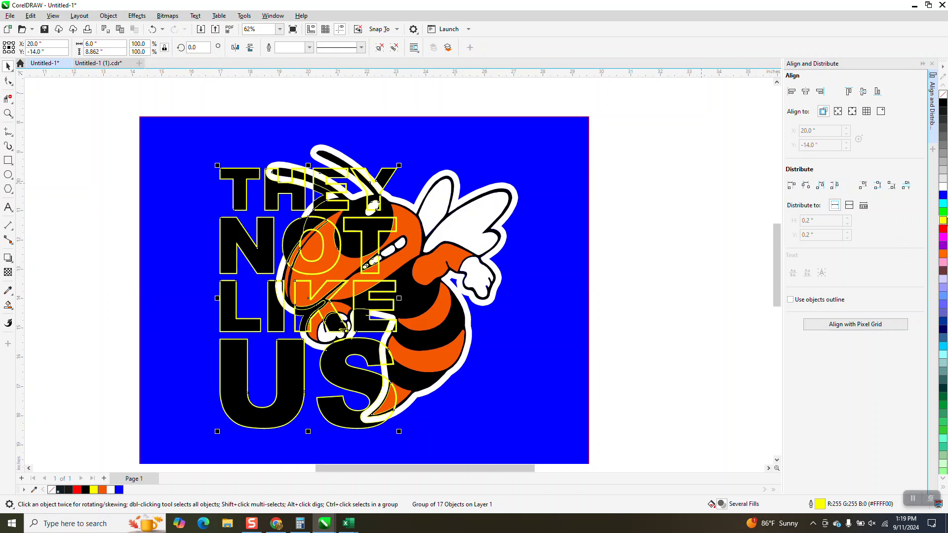
right_click(943, 256)
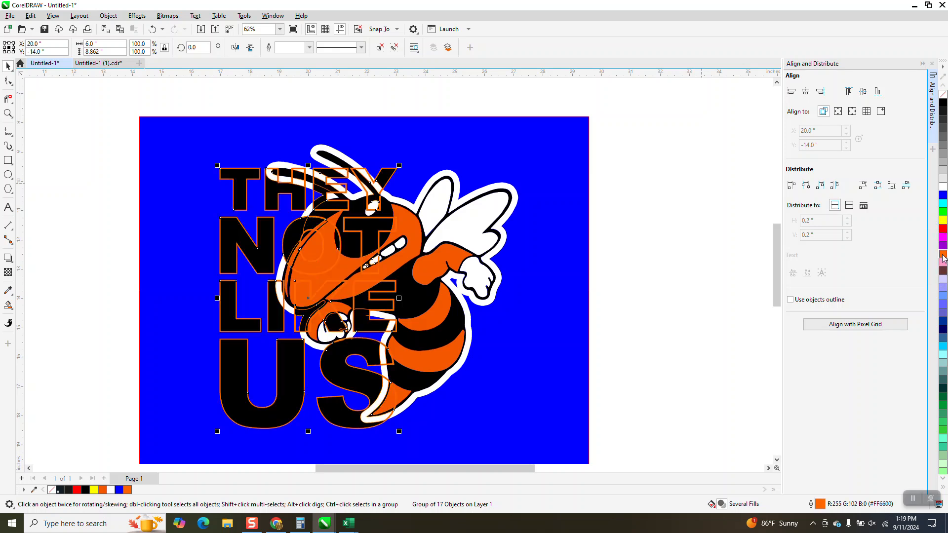
right_click(943, 104)
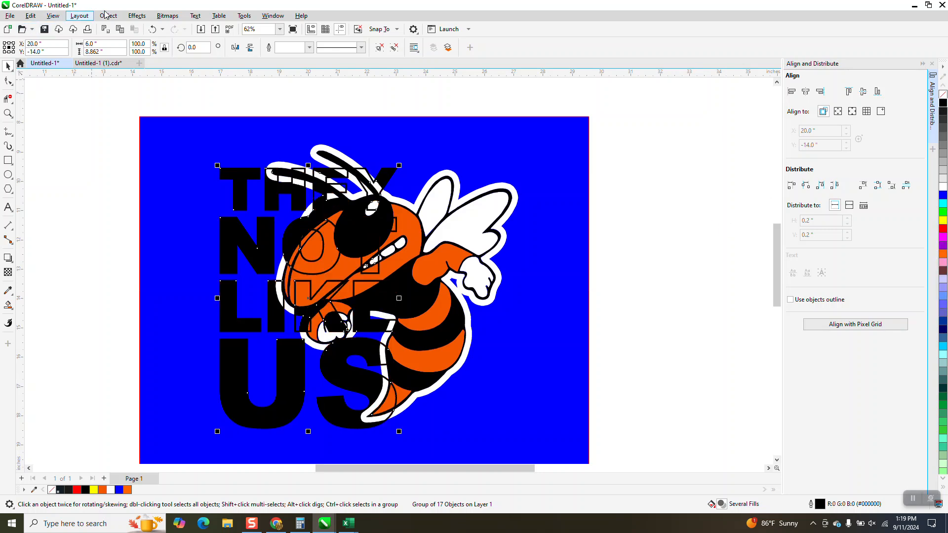
left_click(152, 30)
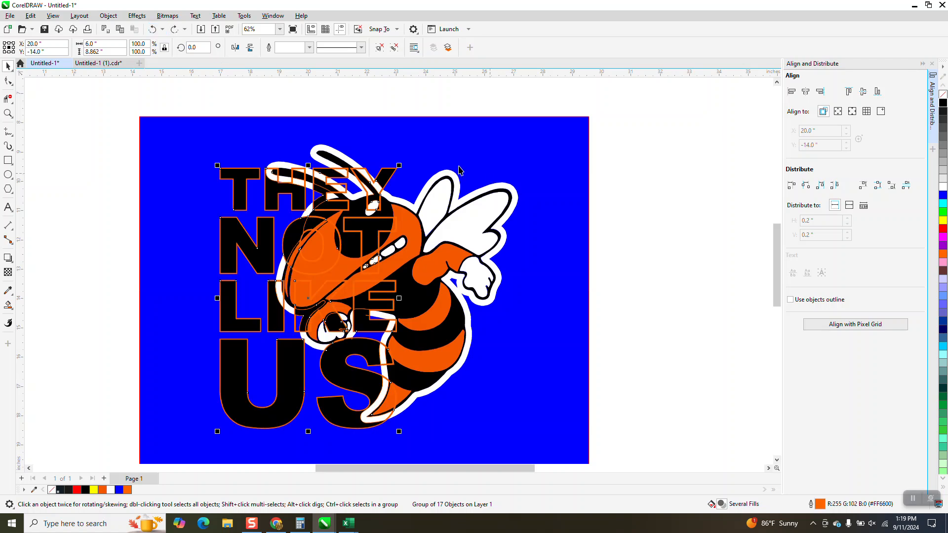
Step: Outline the lettering group in yellow and deselect it
right_click(943, 220)
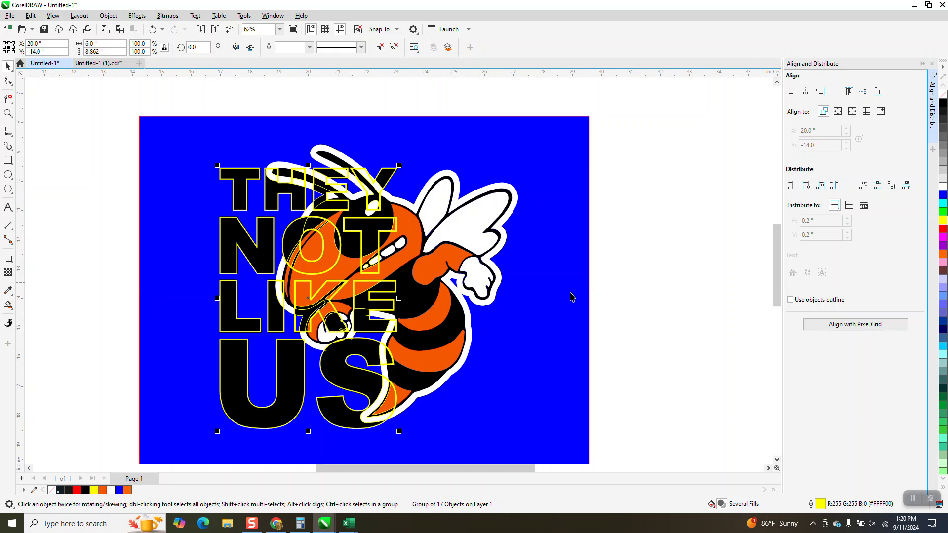
left_click(605, 287)
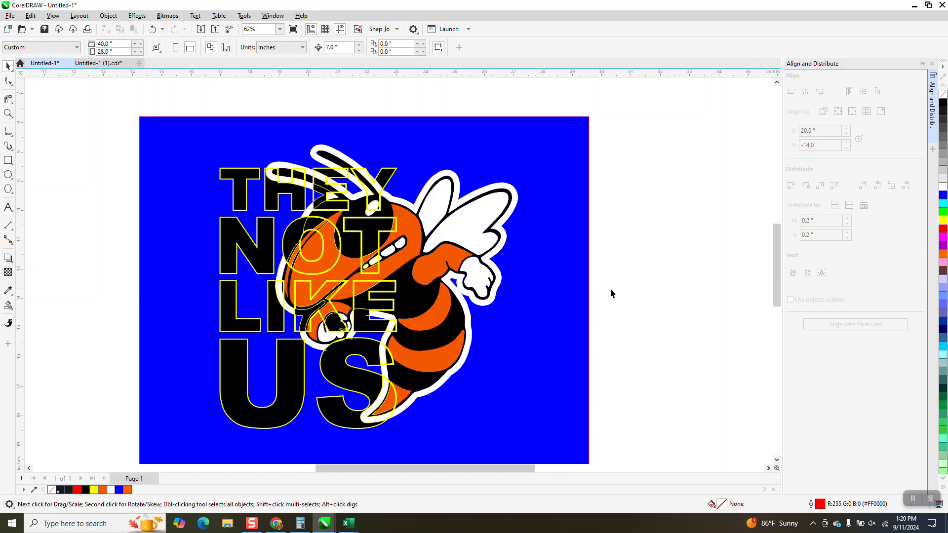